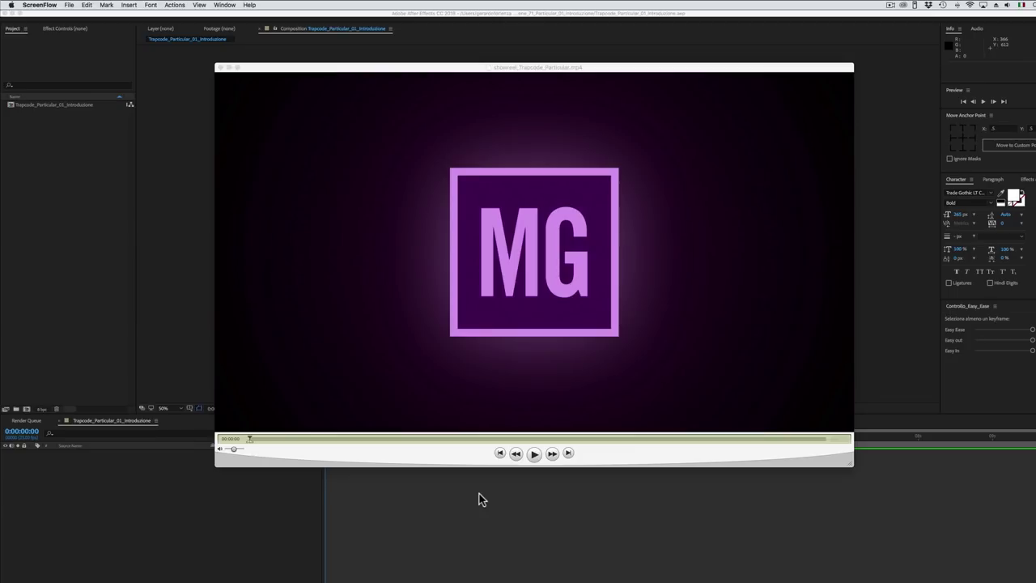
Leave the paused showreel in QuickTime and cycle apps toward Firefox with Cmd+Tab.
key("super+Tab")
View the Red Giant Training and Tutorials page in Firefox, then return to QuickTime Player.
key("super+Tab")
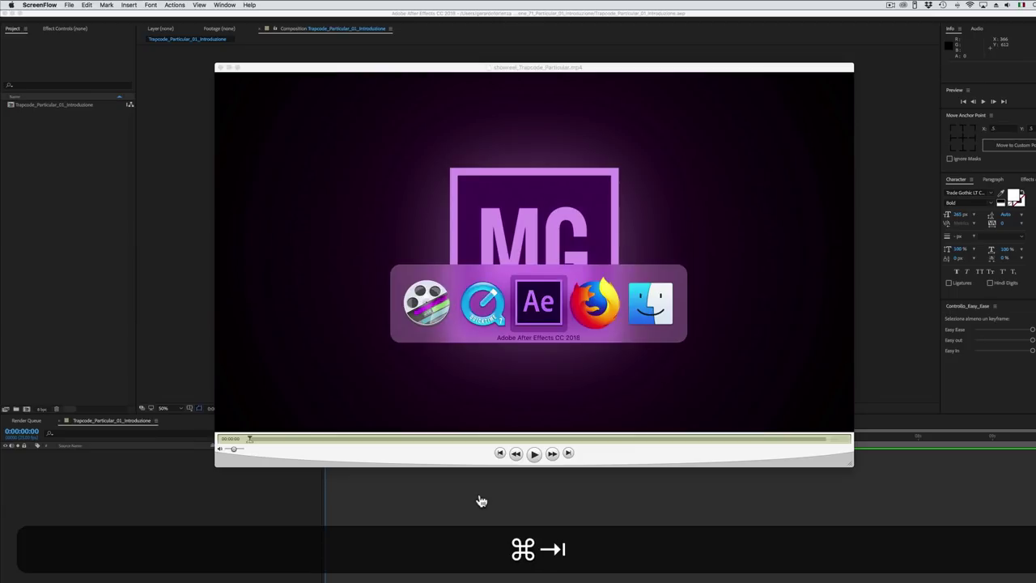
key("super+Tab")
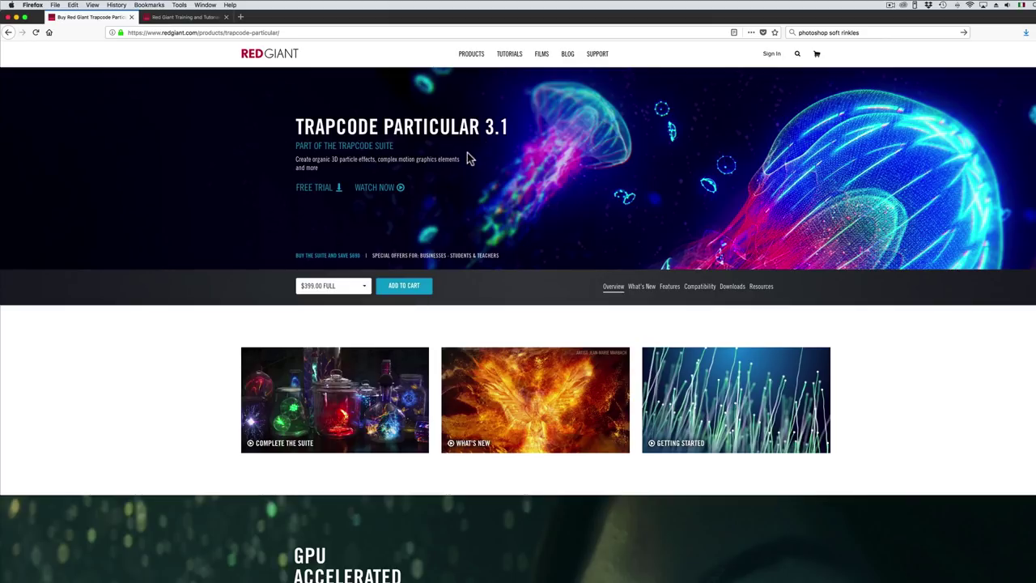
left_click(199, 17)
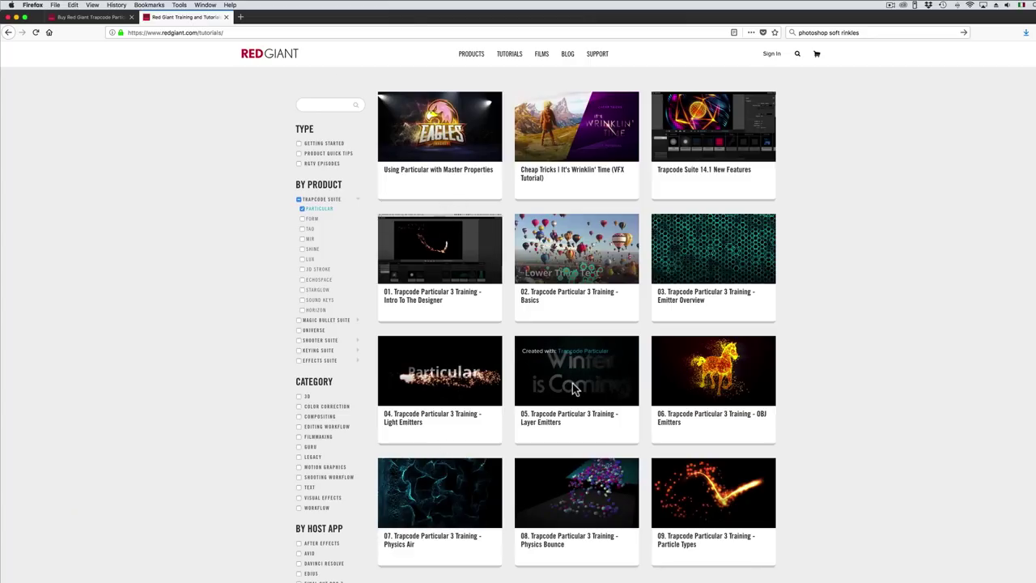
key("super+Tab")
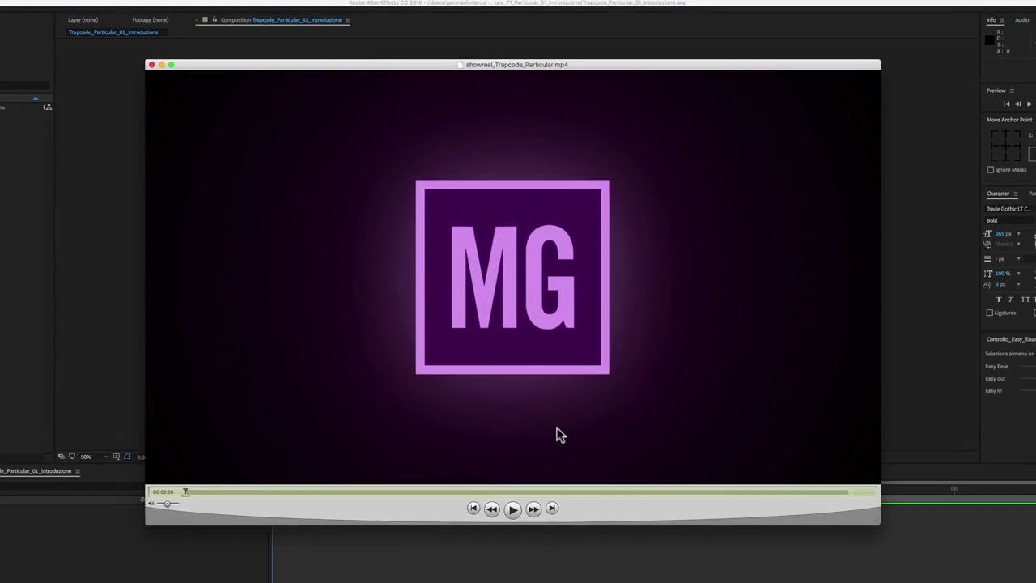
Play the showreel and skip ahead past the logo dissolving into particles.
left_click(515, 508)
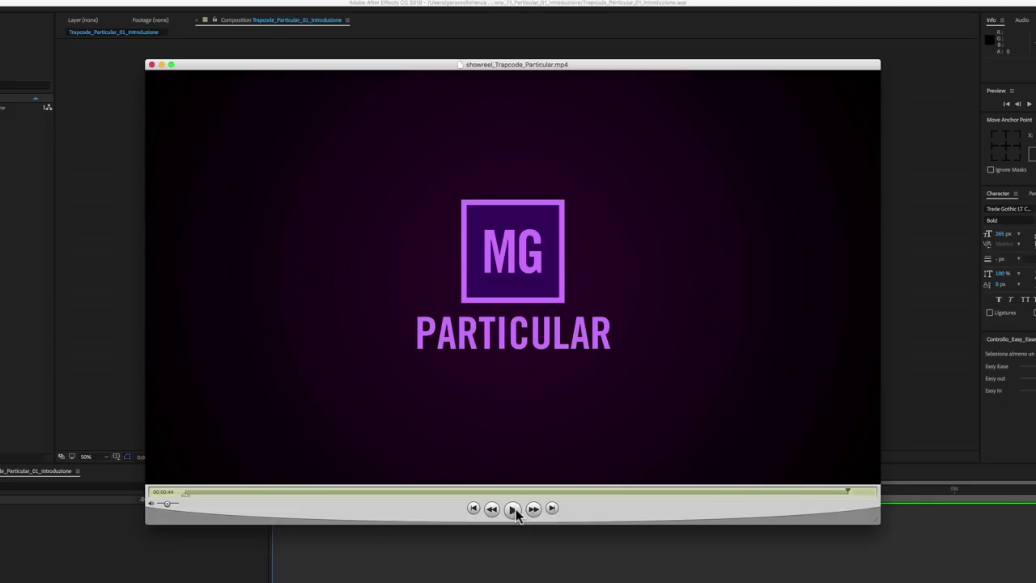
left_click_drag(193, 491, 321, 496)
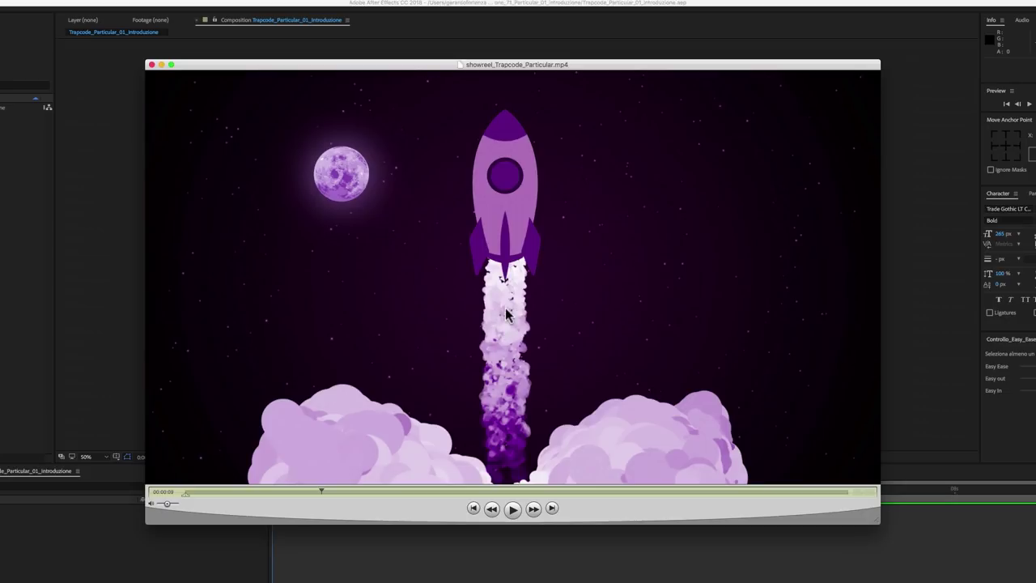
Skim the showreel's PARTICULAR title, fish, ghost and photo-wall scenes.
left_click_drag(331, 495, 362, 493)
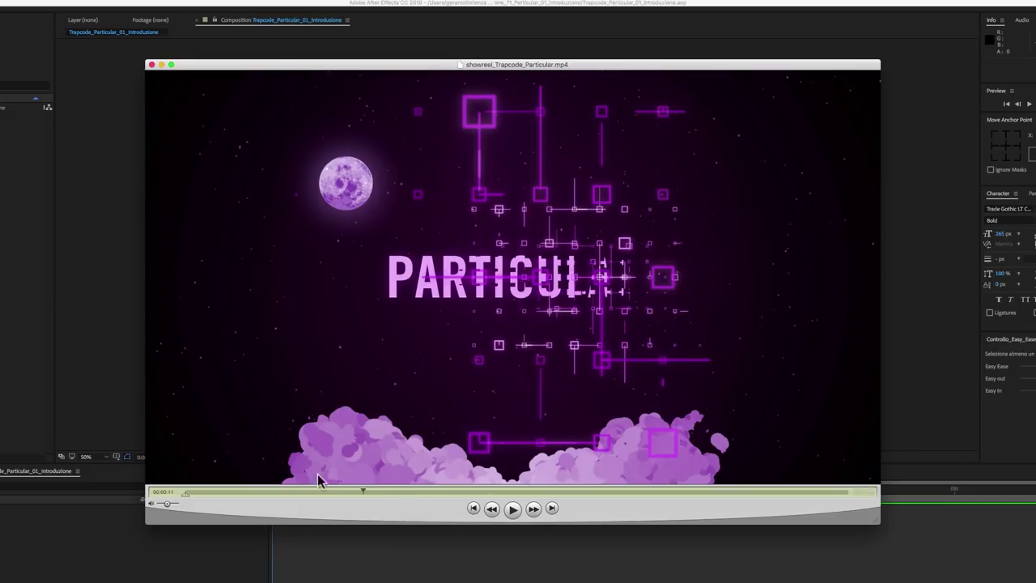
left_click_drag(361, 493, 440, 491)
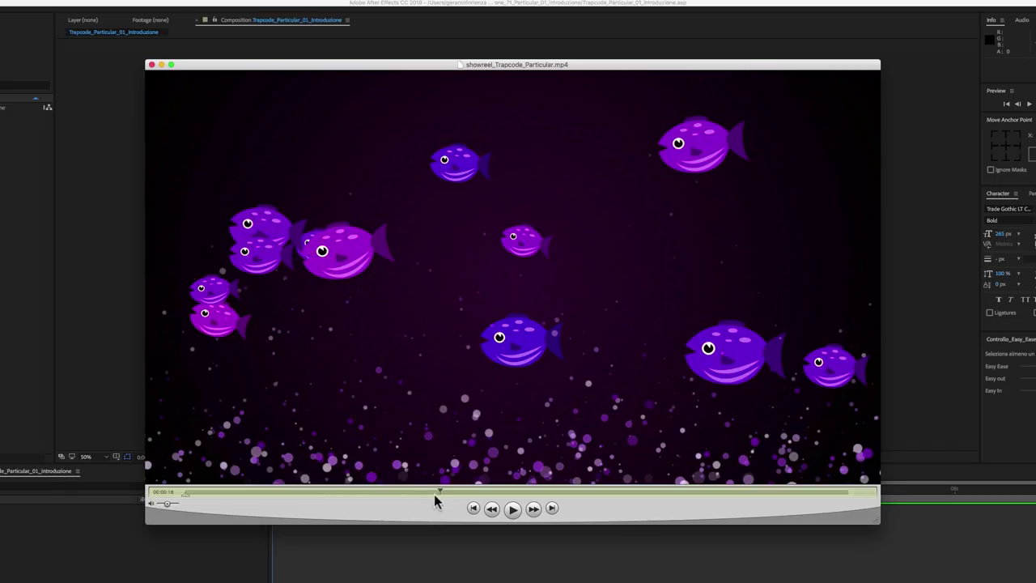
left_click_drag(434, 495, 481, 494)
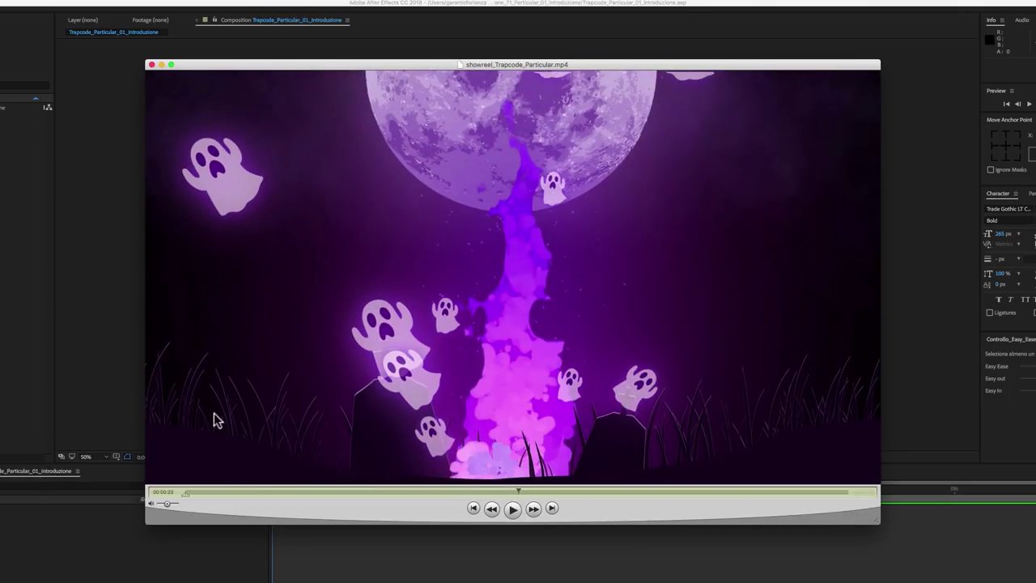
left_click(505, 491)
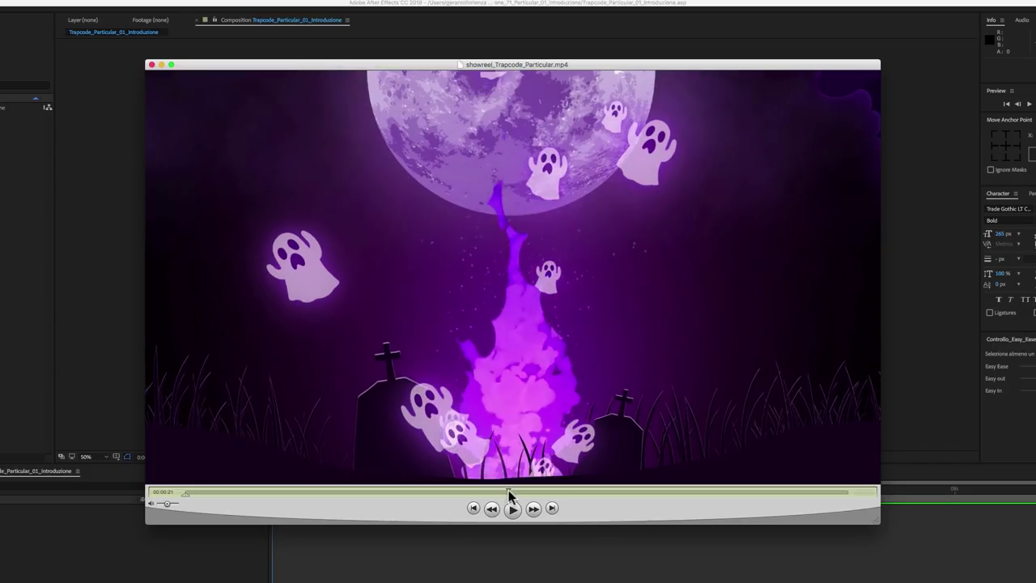
left_click(536, 490)
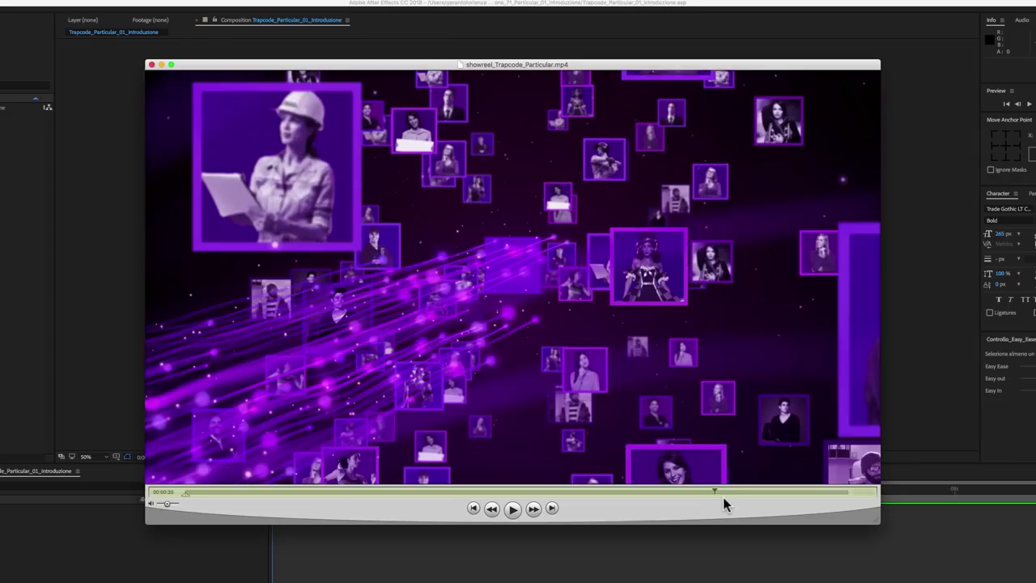
left_click_drag(670, 492, 816, 515)
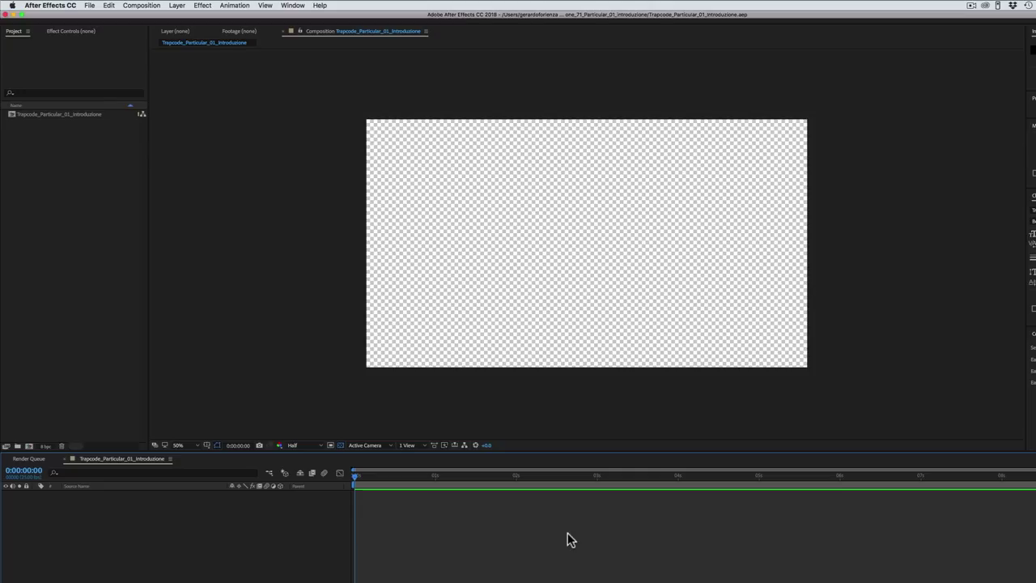
Create a black 1920×1080 solid named 'particular' via Layer > New > Solid.
left_click(176, 7)
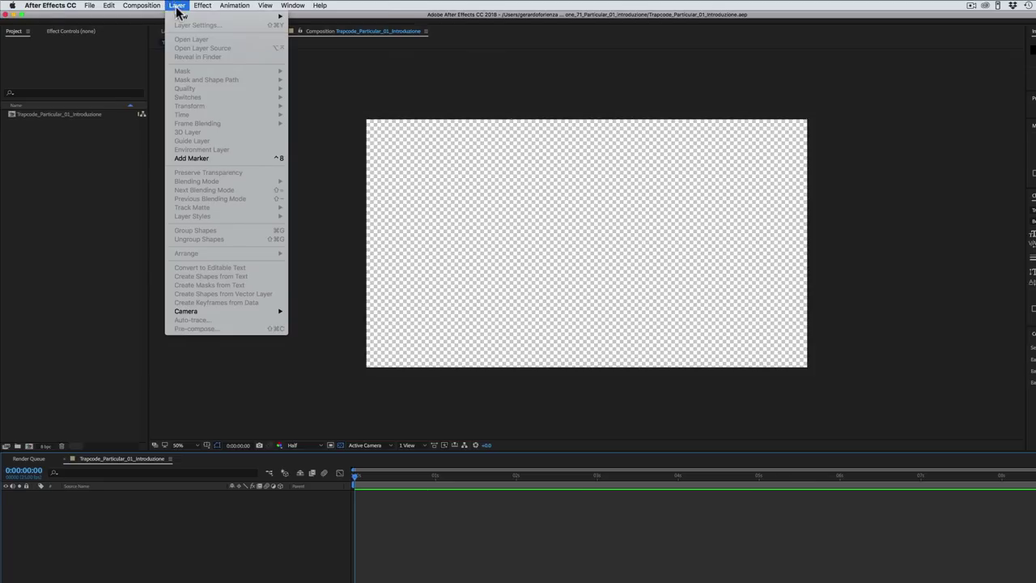
mouse_move(179, 16)
left_click(308, 29)
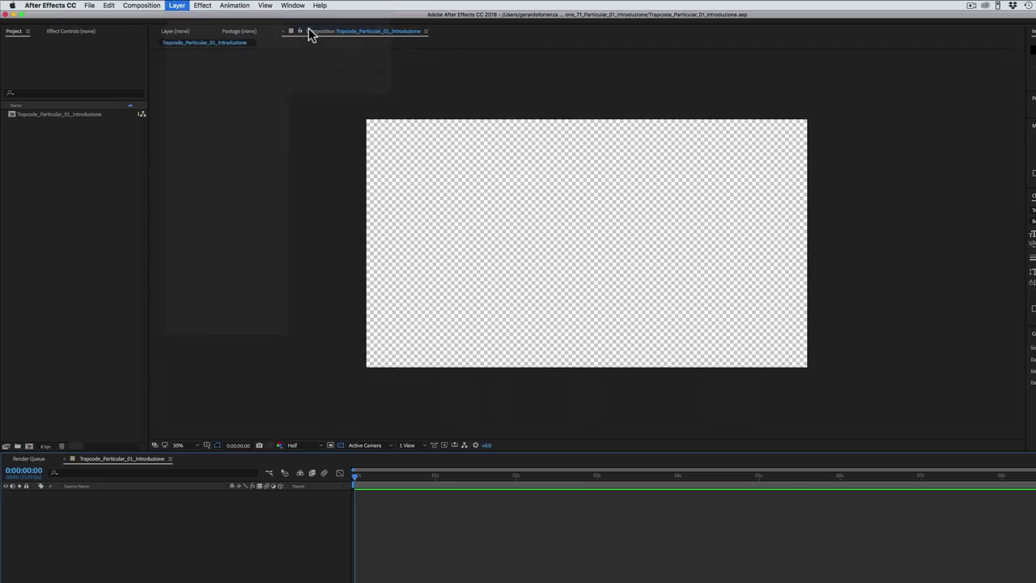
type("p")
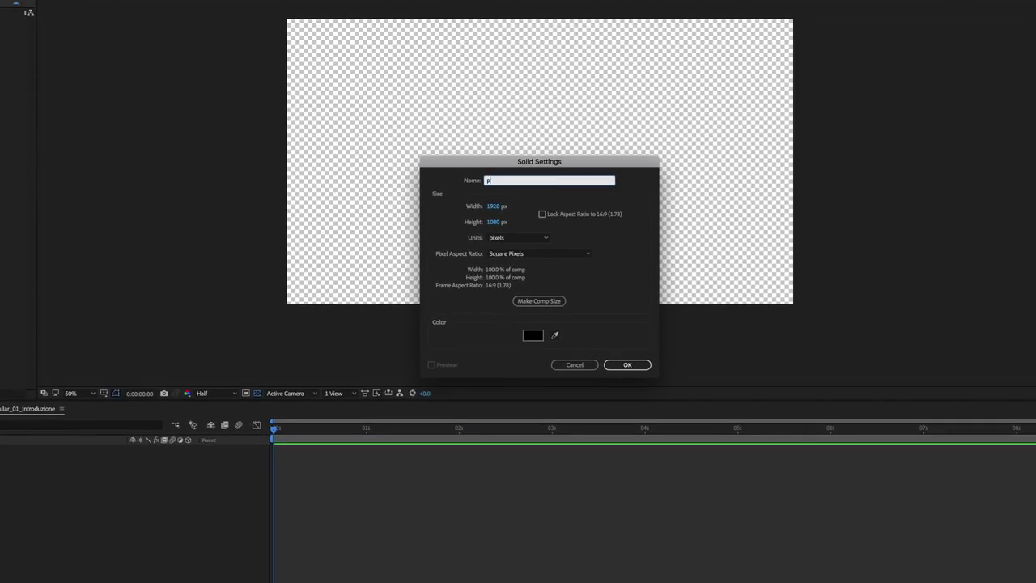
type("art")
left_click(631, 366)
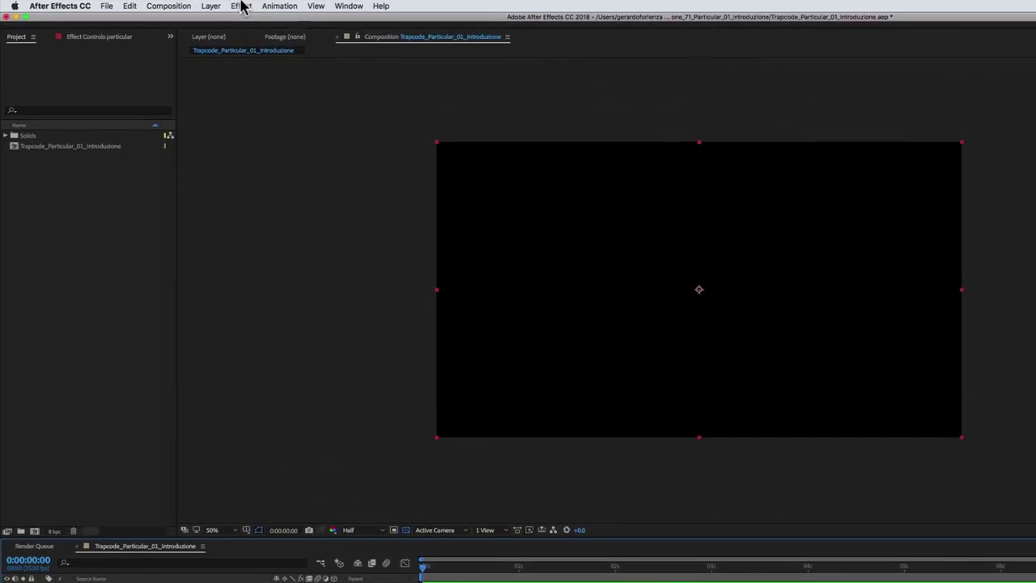
Apply Effect > RG Trapcode > Particular to the particular solid.
left_click(212, 5)
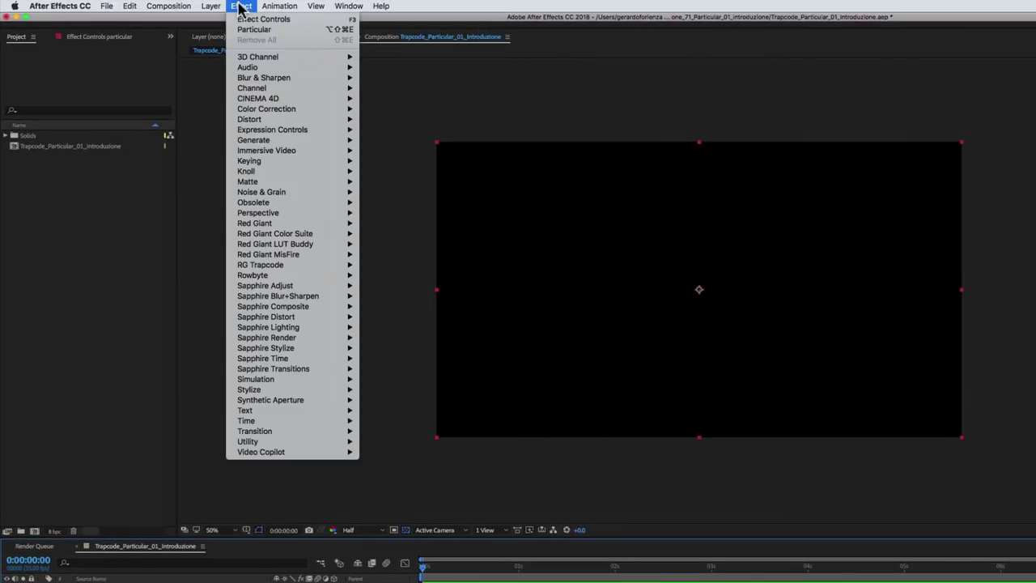
mouse_move(243, 267)
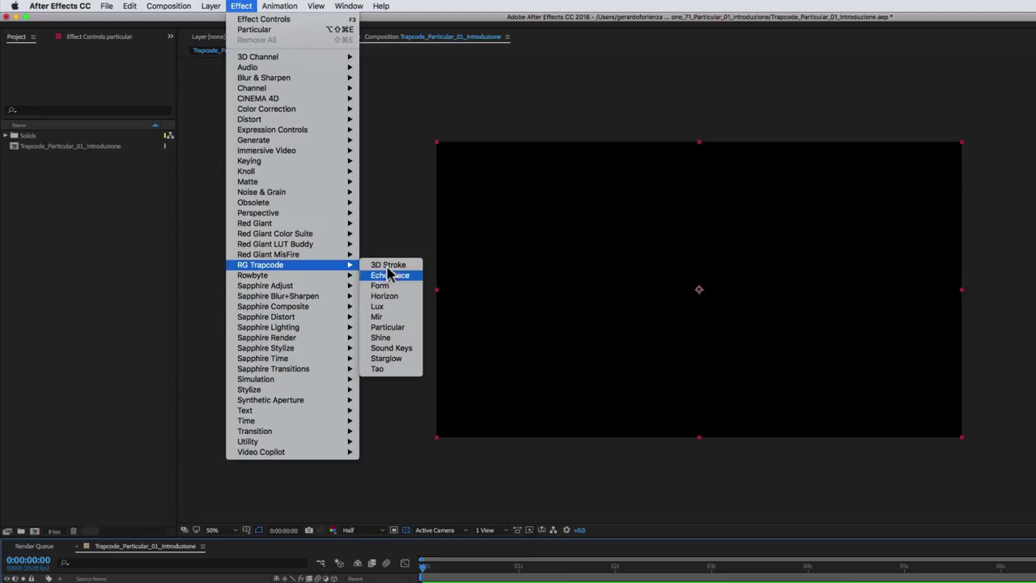
left_click(402, 332)
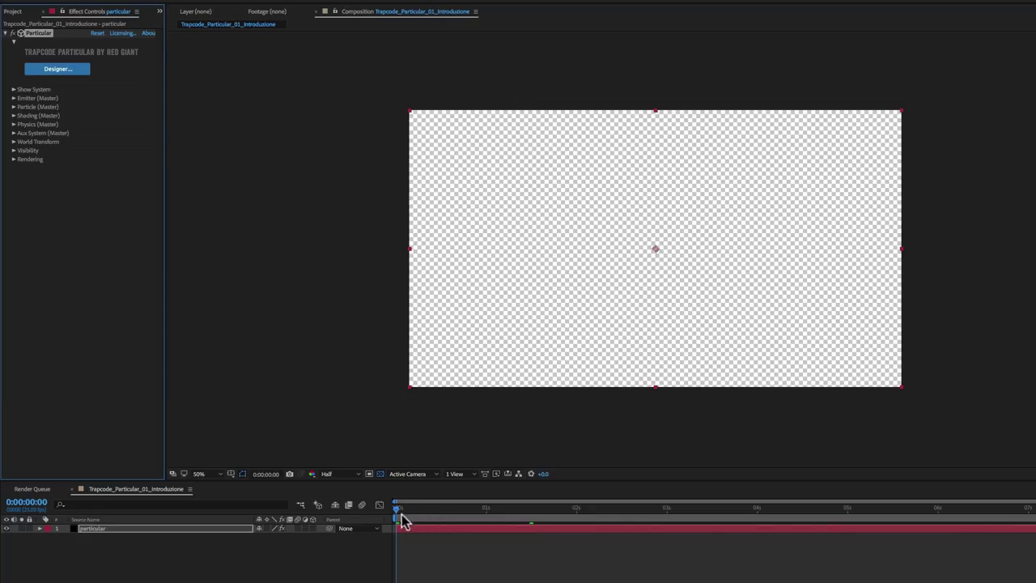
Advance time, turn off the transparency grid, and view the white particles on black at 0:00:02:15.
left_click_drag(401, 513, 654, 522)
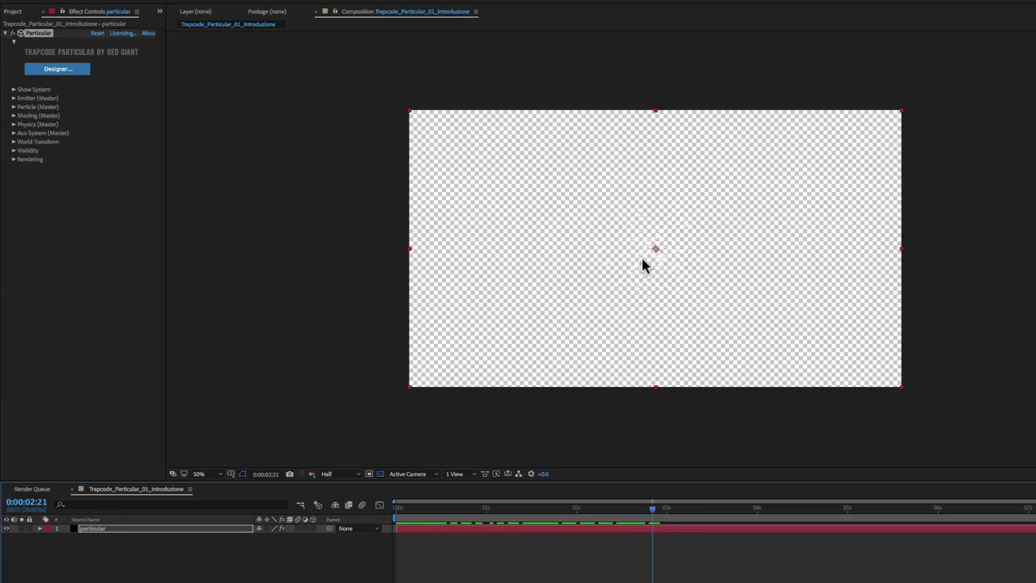
left_click(381, 475)
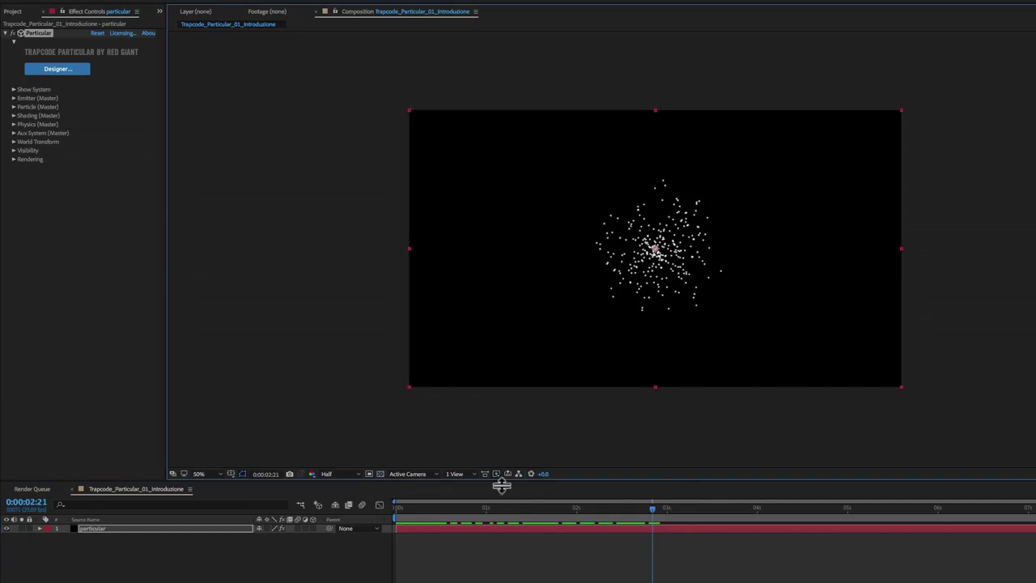
mouse_move(654, 505)
left_mouse_down()
mouse_move(388, 506)
mouse_move(634, 526)
left_mouse_up()
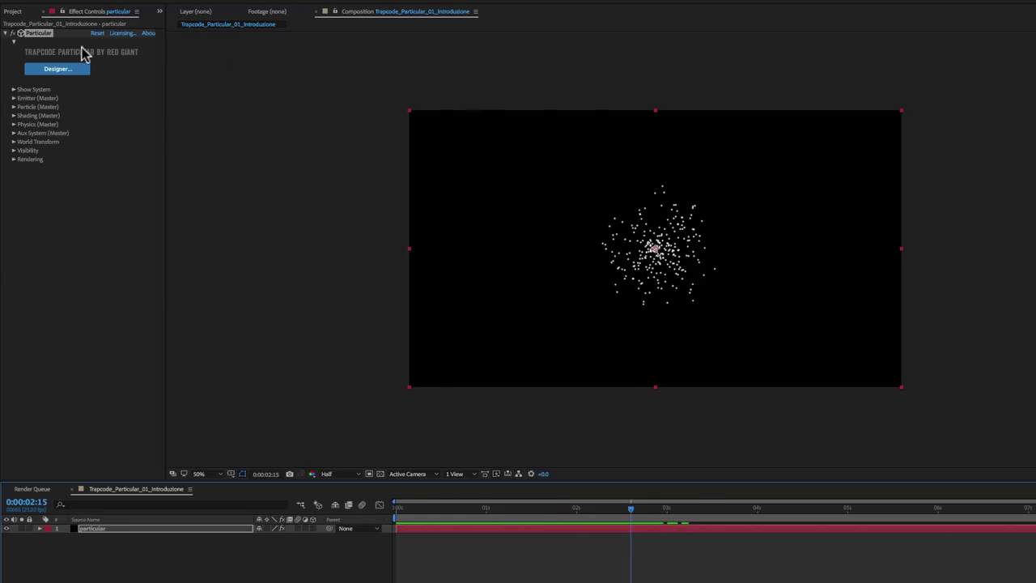
left_click(65, 73)
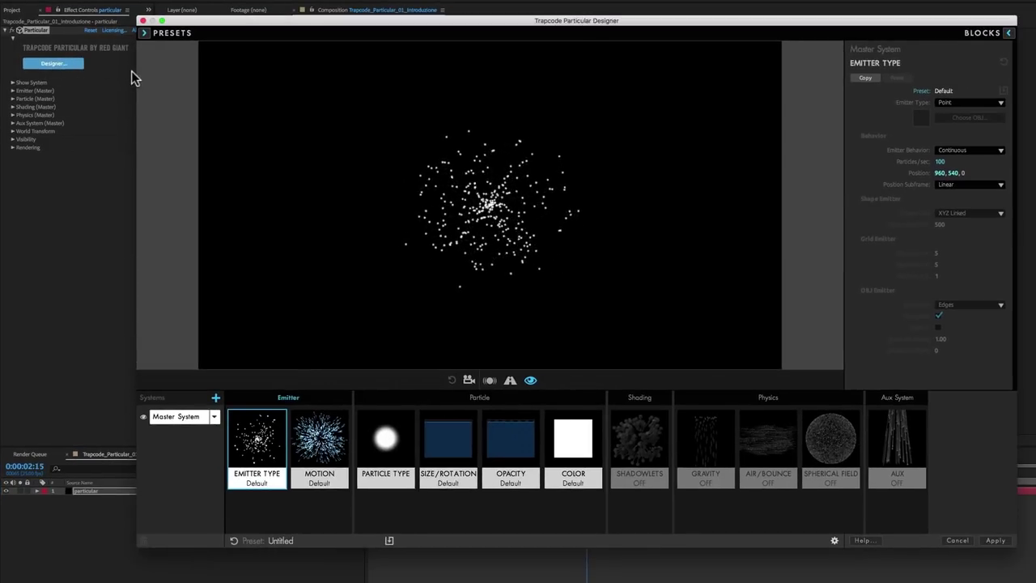
left_click(145, 34)
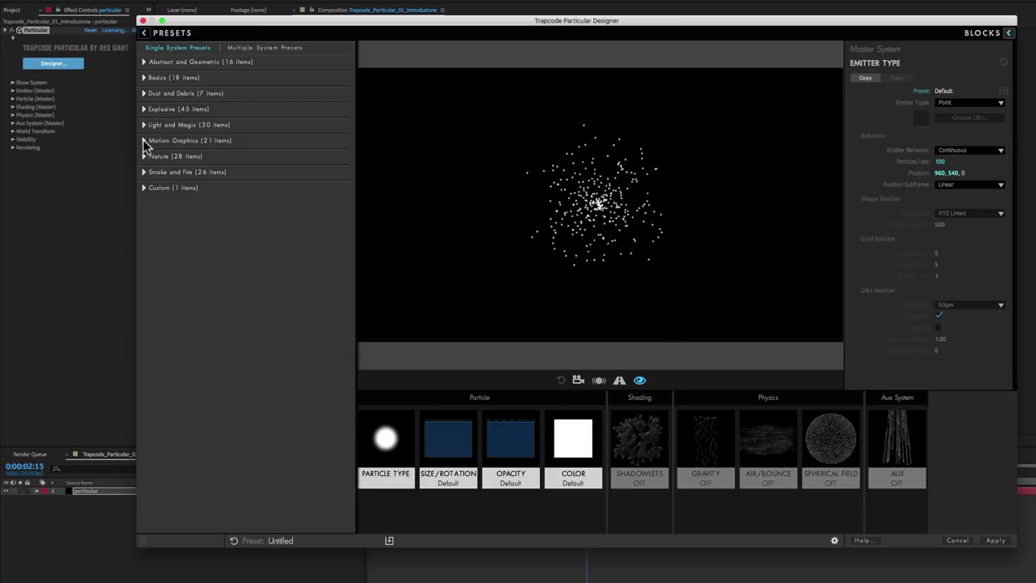
left_click(144, 142)
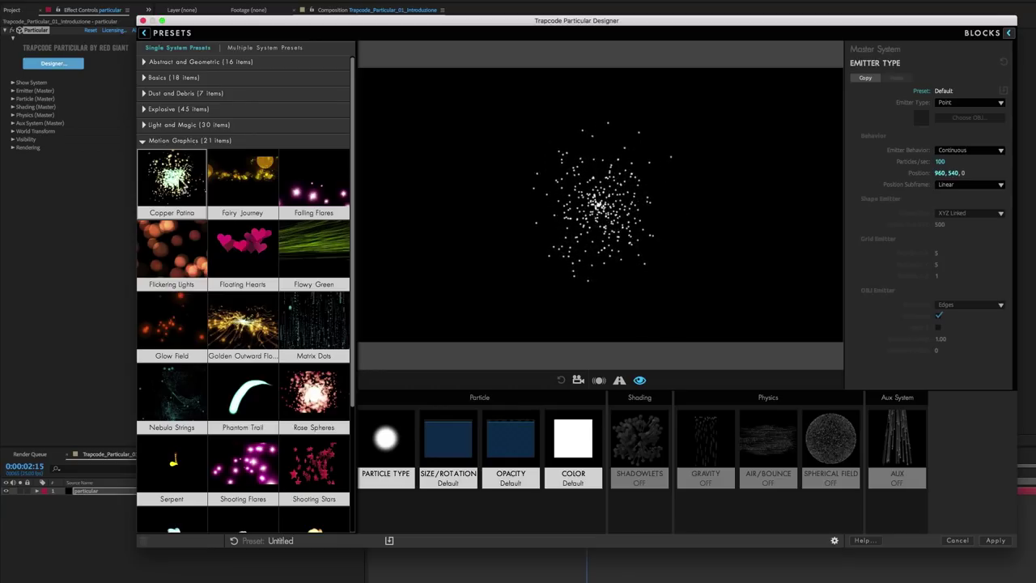
left_click(174, 180)
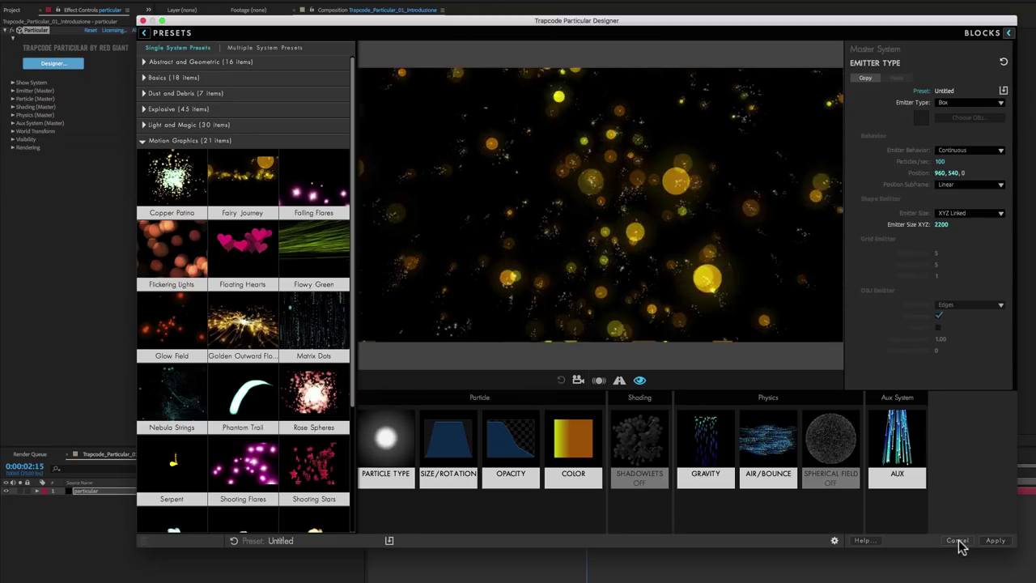
left_click(958, 544)
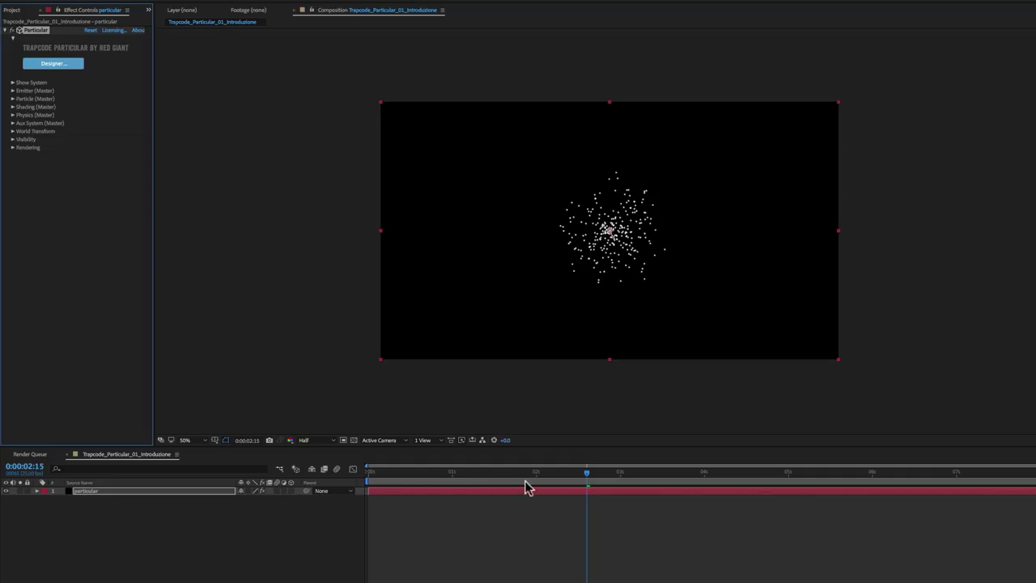
Preview the default particle animation, stopping around 0:00:04:01.
mouse_move(584, 472)
left_mouse_down()
mouse_move(454, 484)
mouse_move(709, 491)
left_mouse_up()
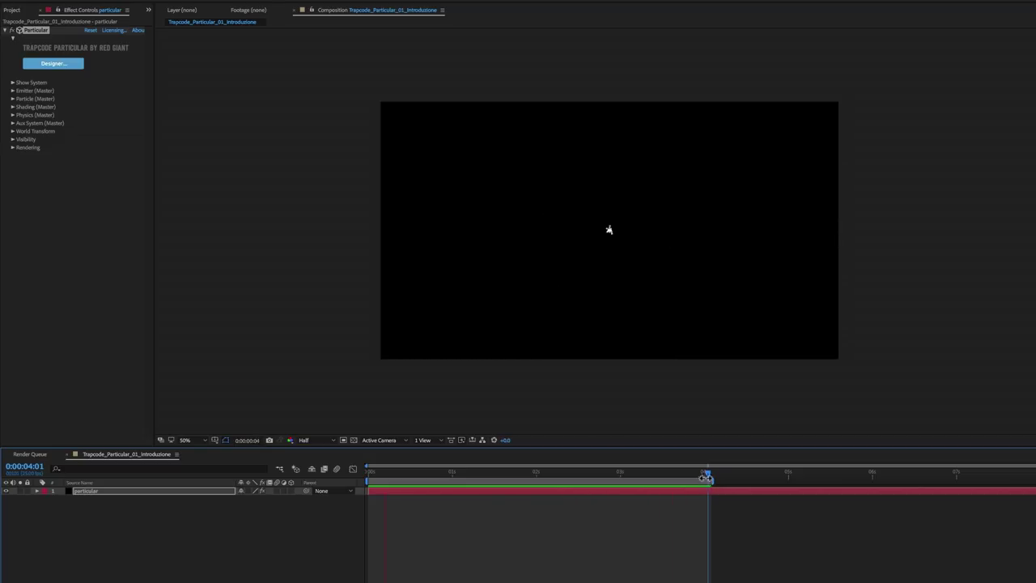
key("space")
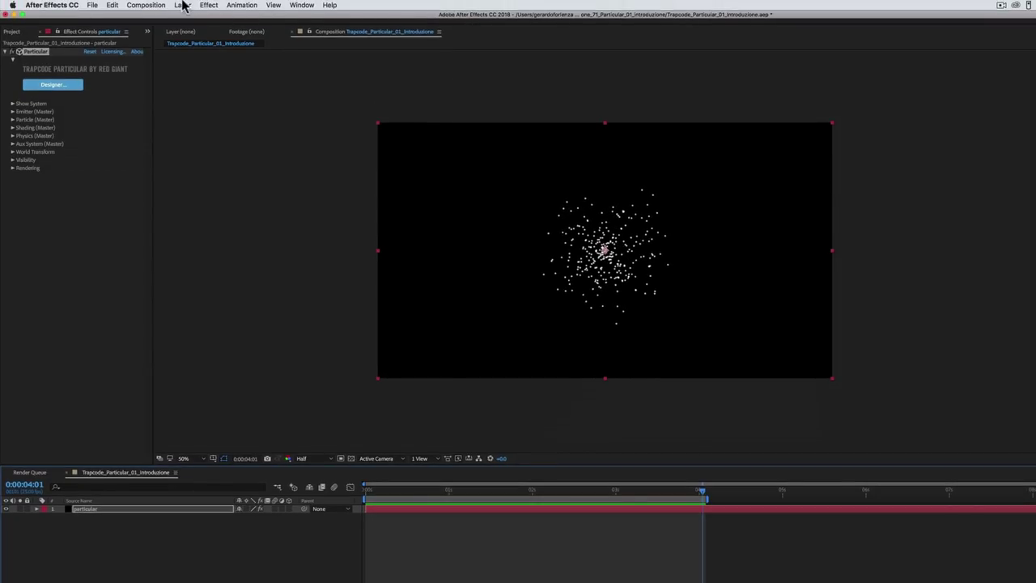
Add a default 50mm one-node Camera 1 and pull its Z position closer to the particles.
left_click(183, 6)
mouse_move(185, 16)
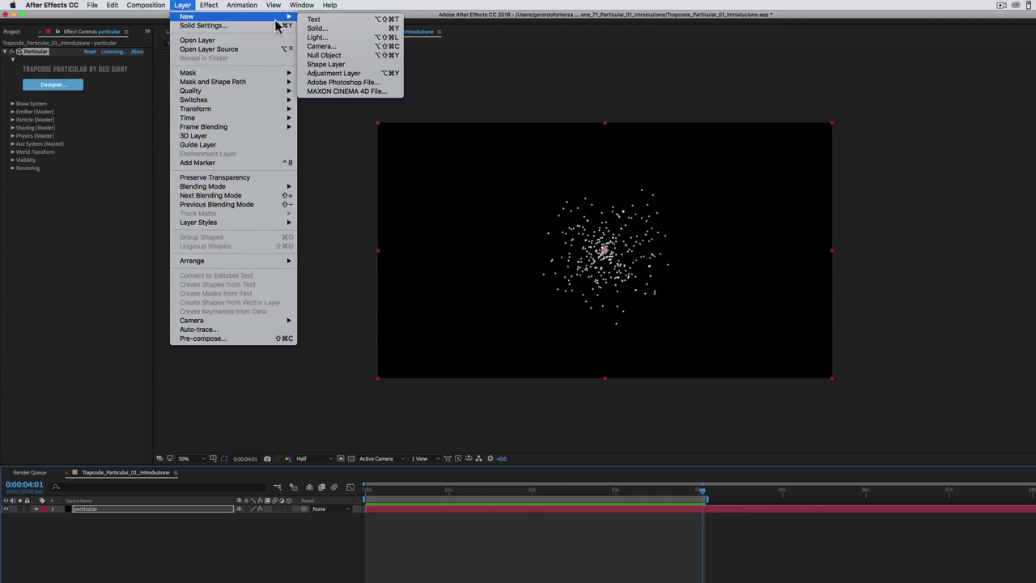
left_click(315, 46)
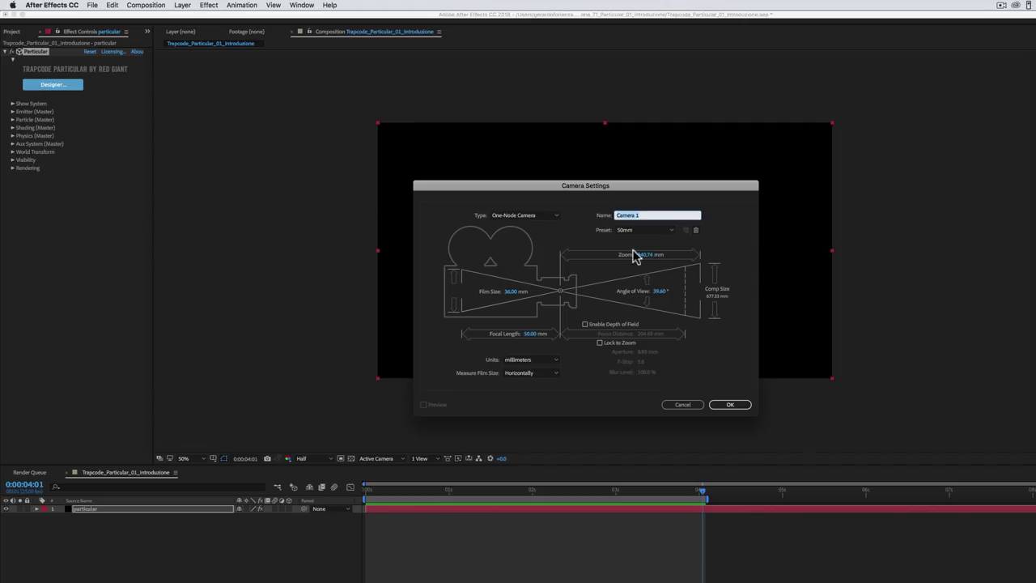
left_click(737, 407)
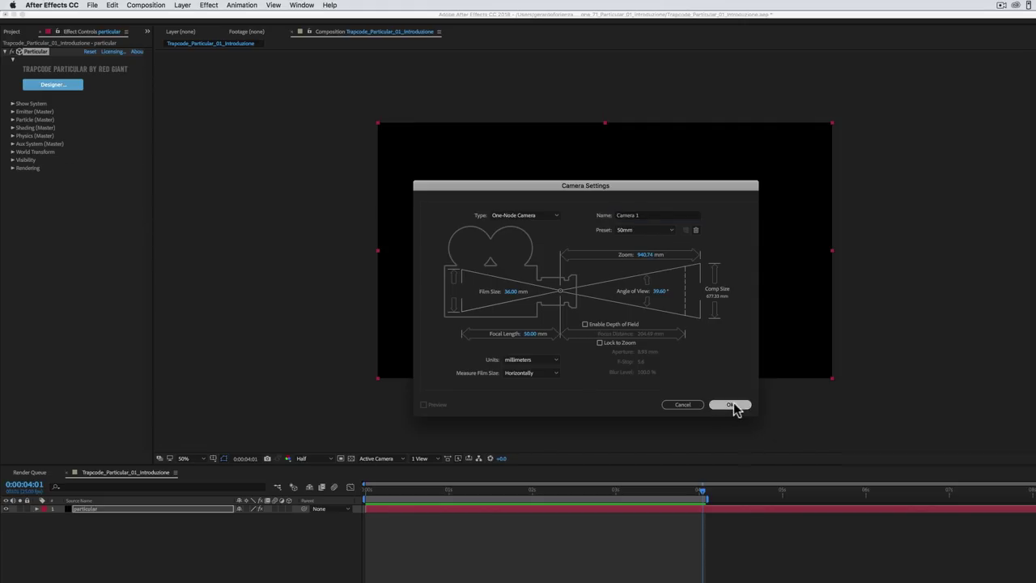
key("p")
mouse_move(275, 517)
left_mouse_down()
mouse_move(351, 507)
mouse_move(304, 511)
left_mouse_up()
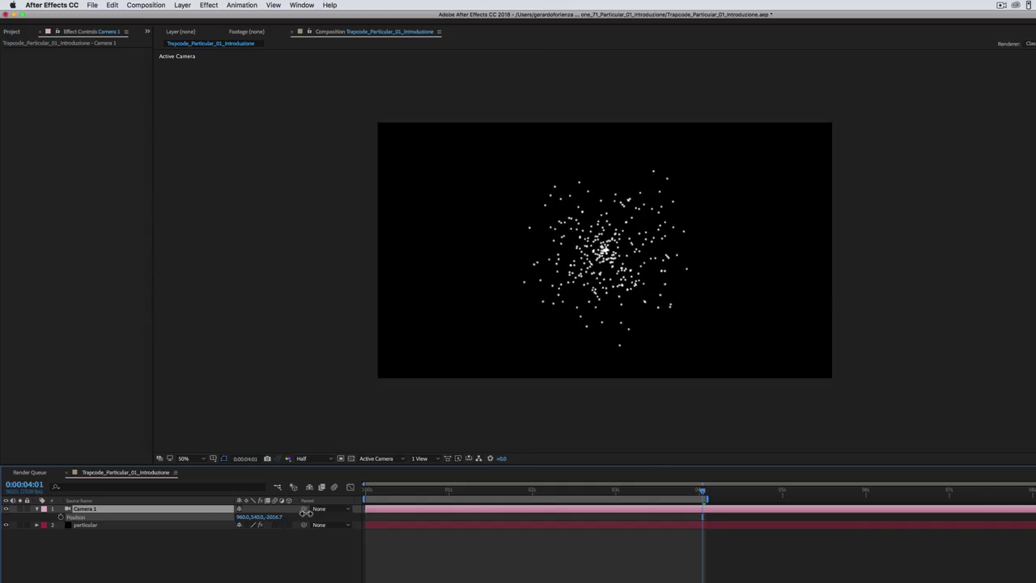
Set Camera 1's position to 1050.0, 530.0, -1876.7 to centre the particle cloud.
left_click_drag(304, 511, 327, 517)
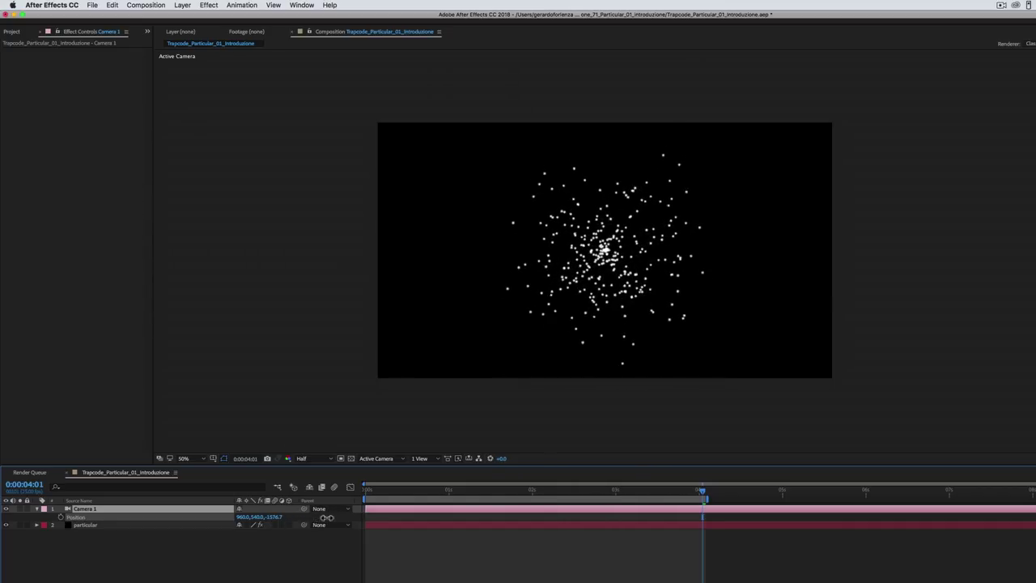
mouse_move(242, 517)
left_mouse_down()
mouse_move(228, 518)
mouse_move(246, 520)
left_mouse_up()
left_click_drag(248, 519, 252, 519)
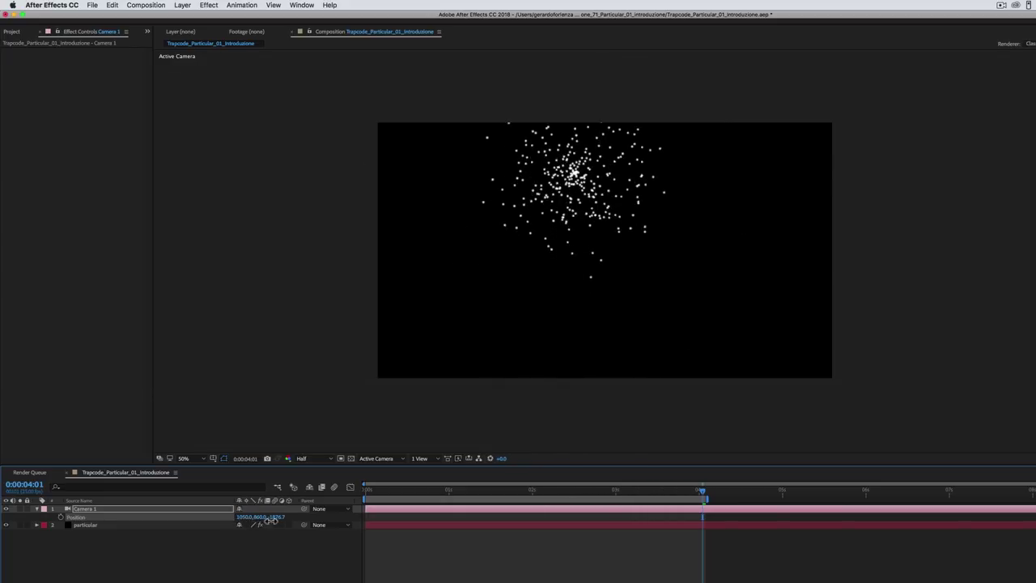
Split the viewer into 2 Views - Horizontal and orbit Custom View 1 to reveal the camera.
left_click(414, 459)
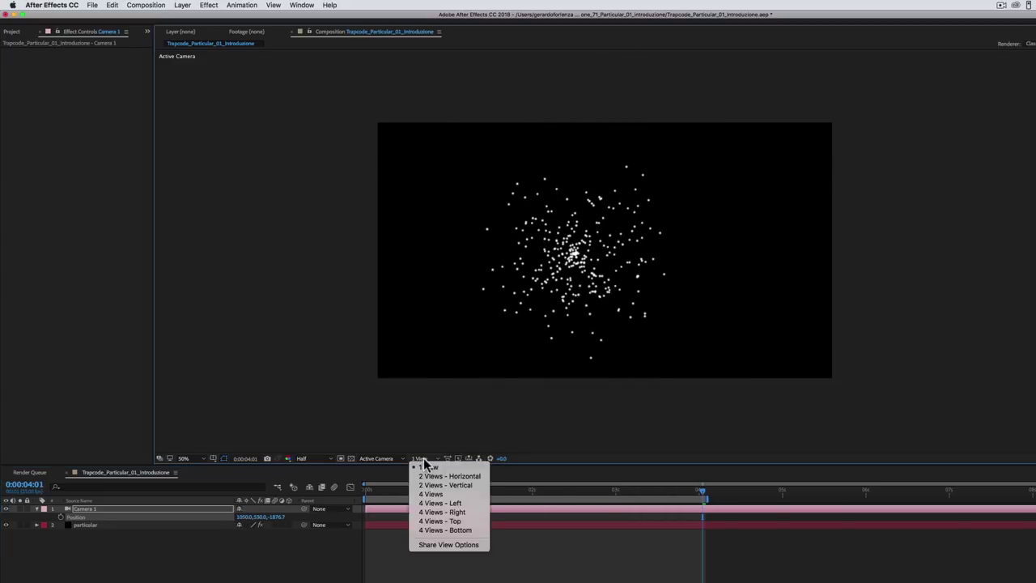
left_click(433, 476)
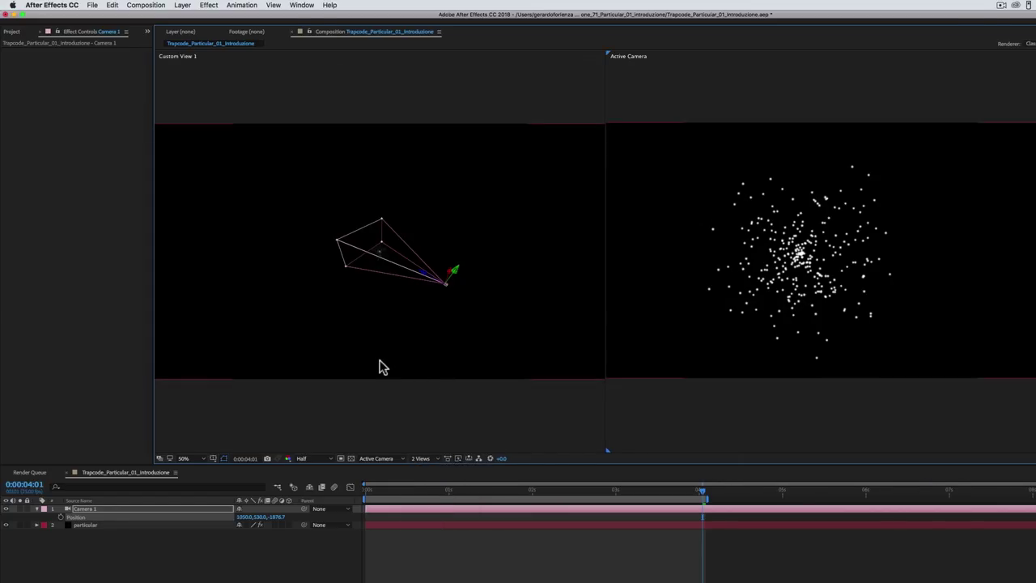
left_click(384, 368)
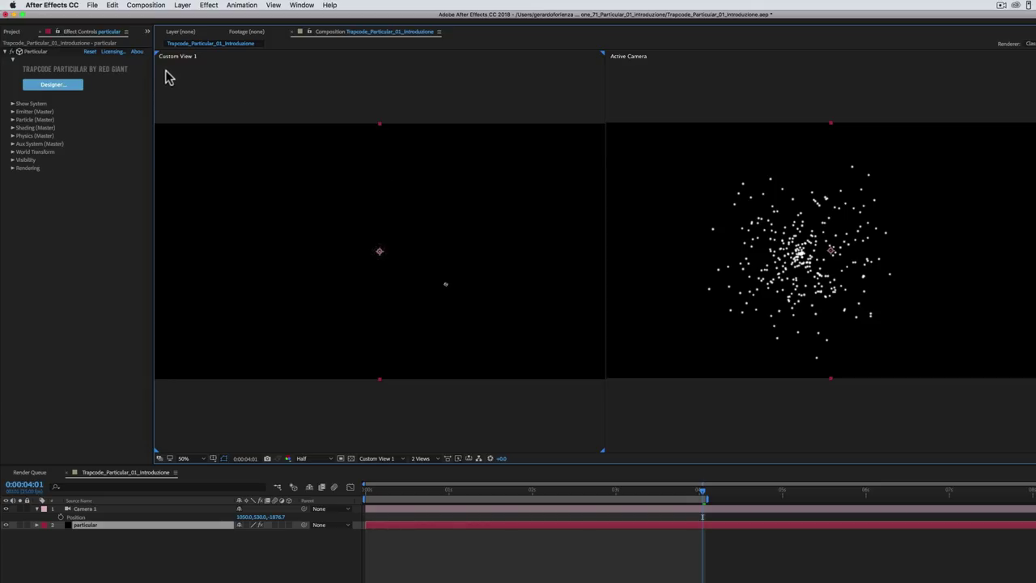
key("c")
mouse_move(399, 307)
left_mouse_down()
mouse_move(408, 257)
mouse_move(397, 262)
left_mouse_up()
left_click_drag(702, 490, 629, 490)
mouse_move(389, 272)
left_mouse_down()
mouse_move(419, 268)
mouse_move(372, 277)
left_mouse_up()
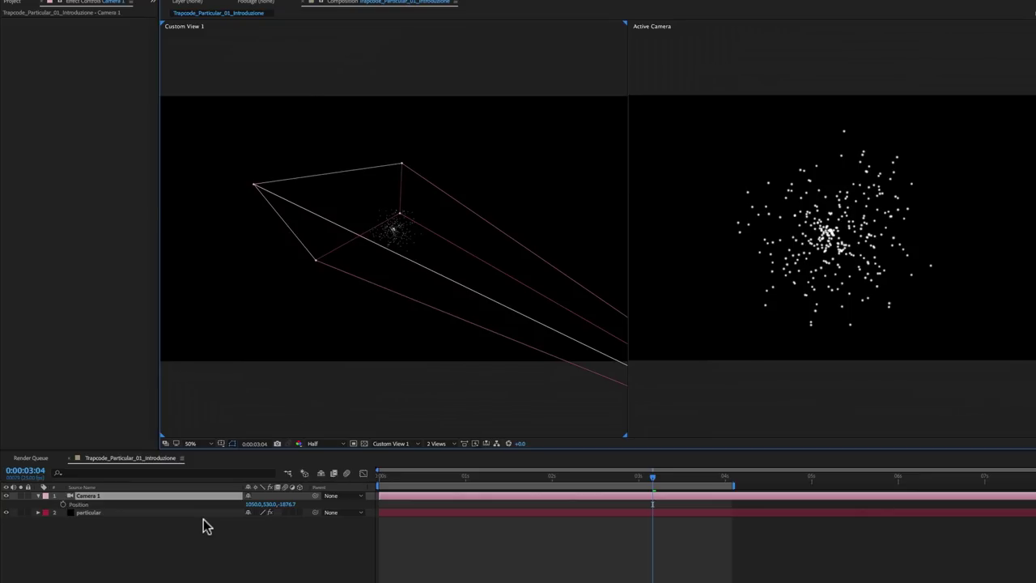
Turn on the 3D switch for the particular solid, dismissing the camera and lights warning.
left_click(299, 513)
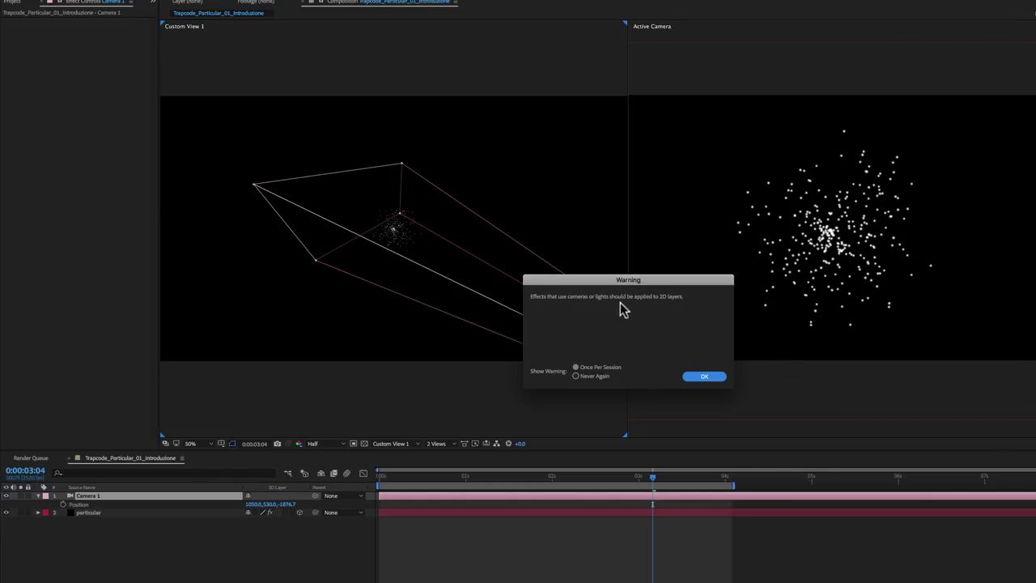
left_click(707, 376)
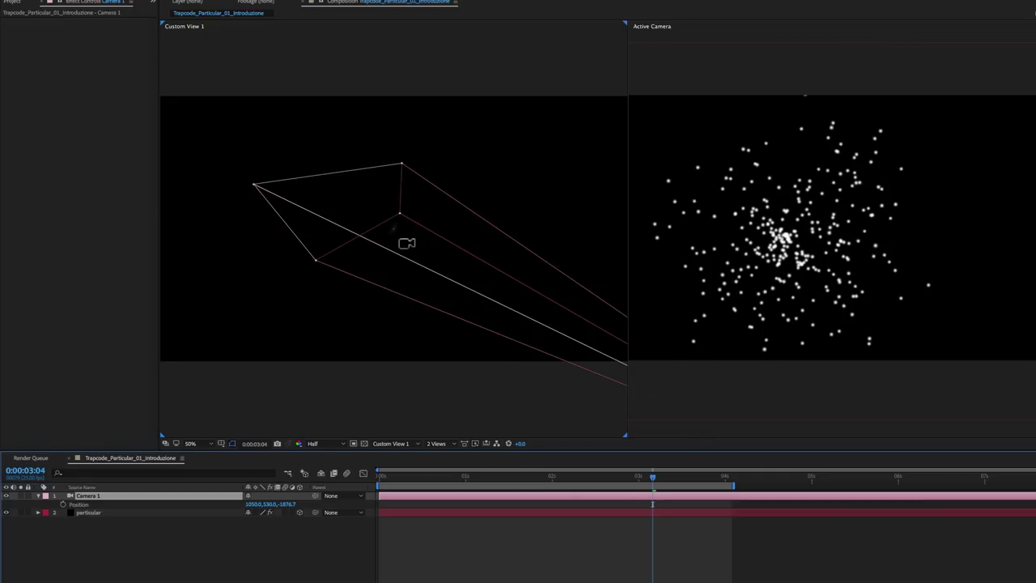
left_click(299, 512)
left_click(300, 513)
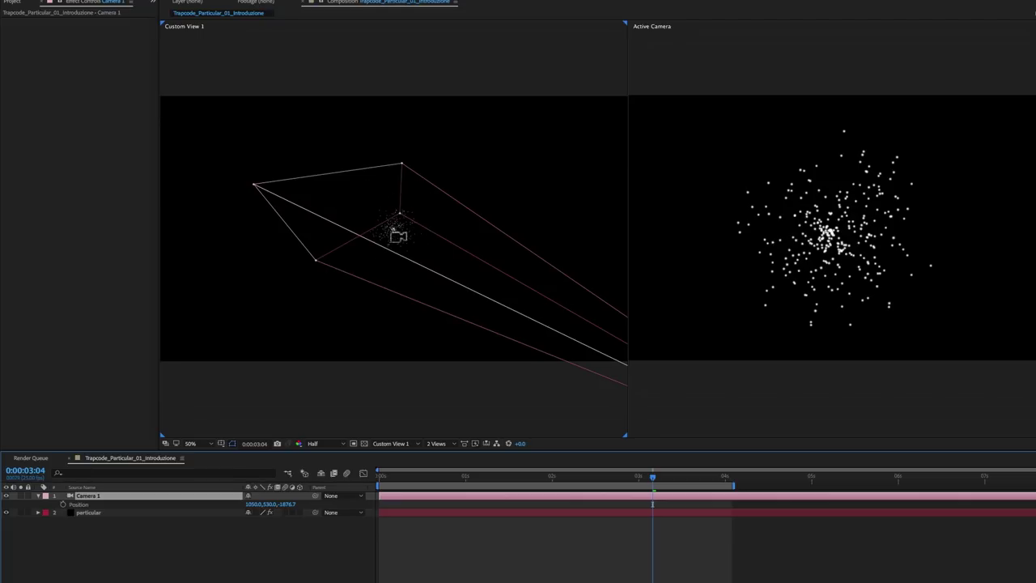
Switch the viewer back to 1 View, delete Camera 1, and deselect the particular layer.
left_click(446, 445)
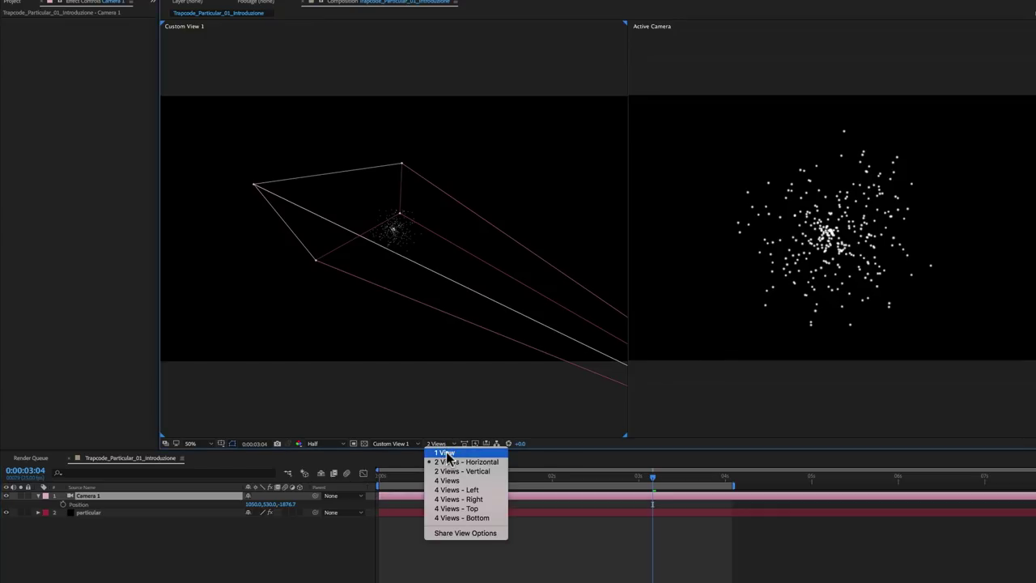
left_click(446, 454)
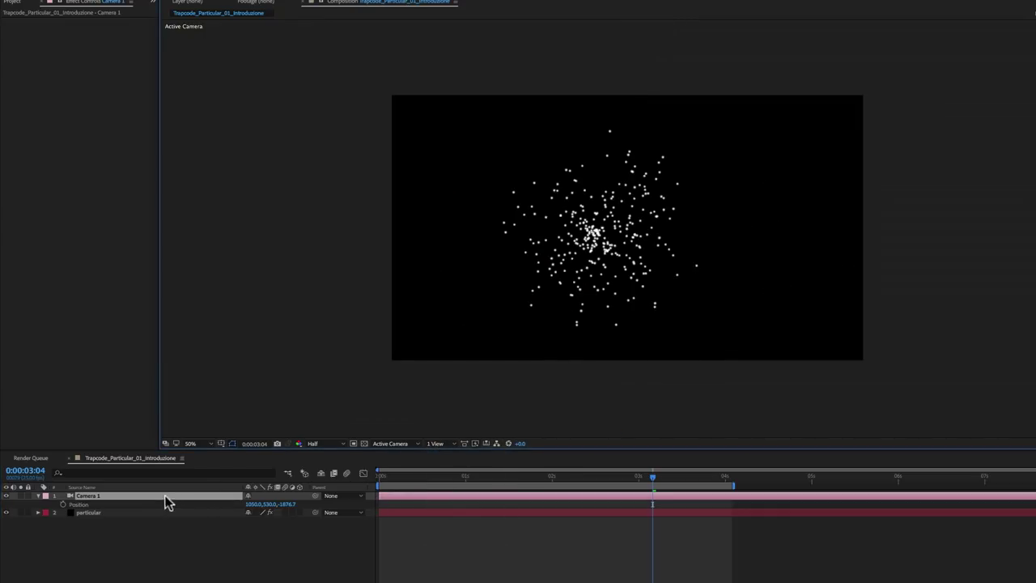
key("Delete")
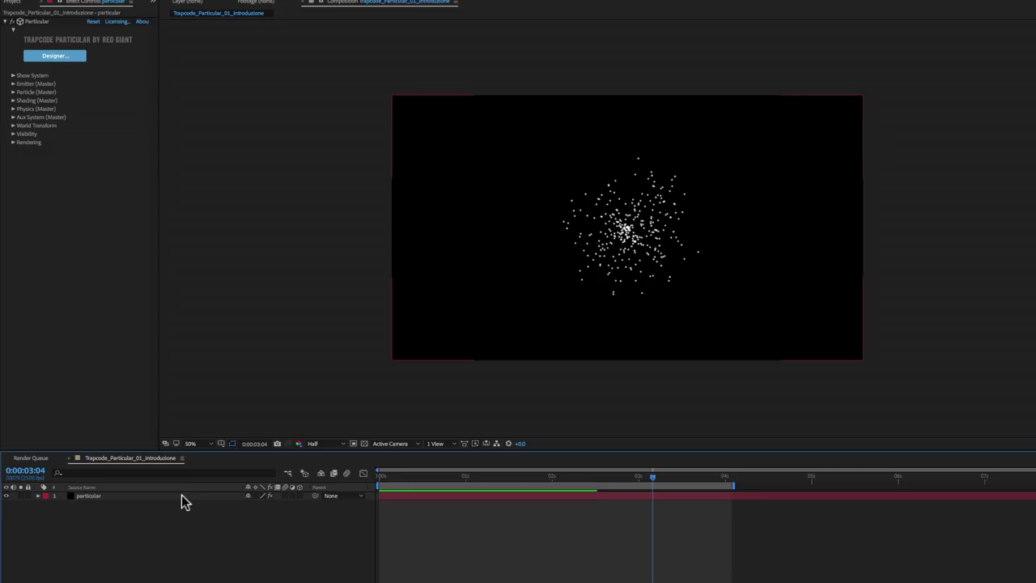
left_click(161, 490)
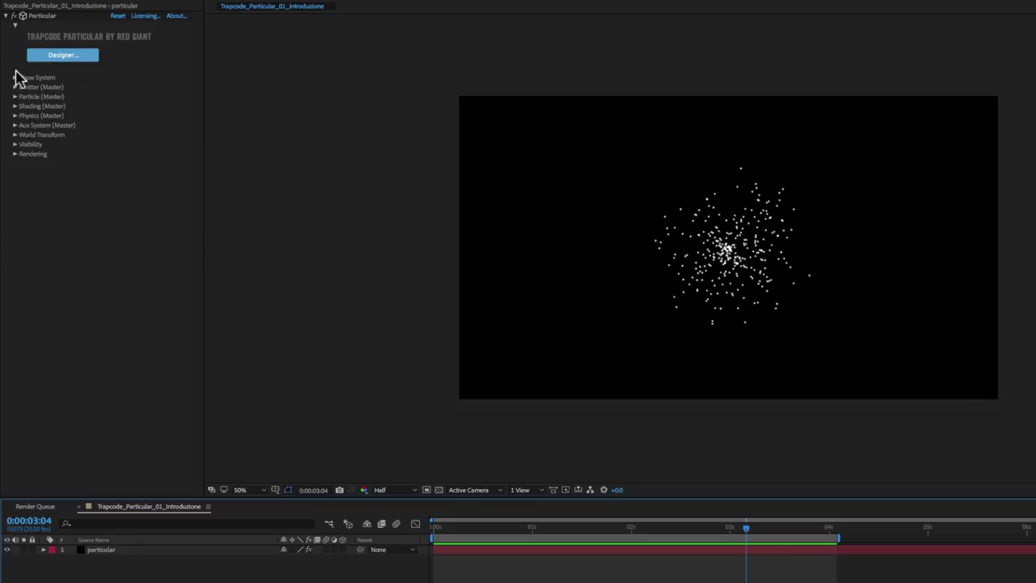
left_click(30, 90)
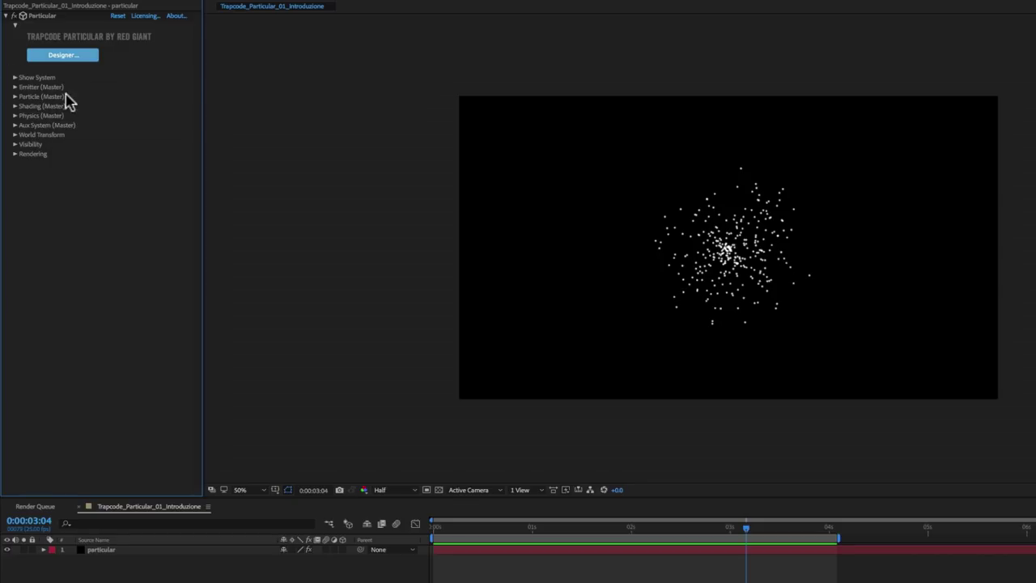
left_click(15, 78)
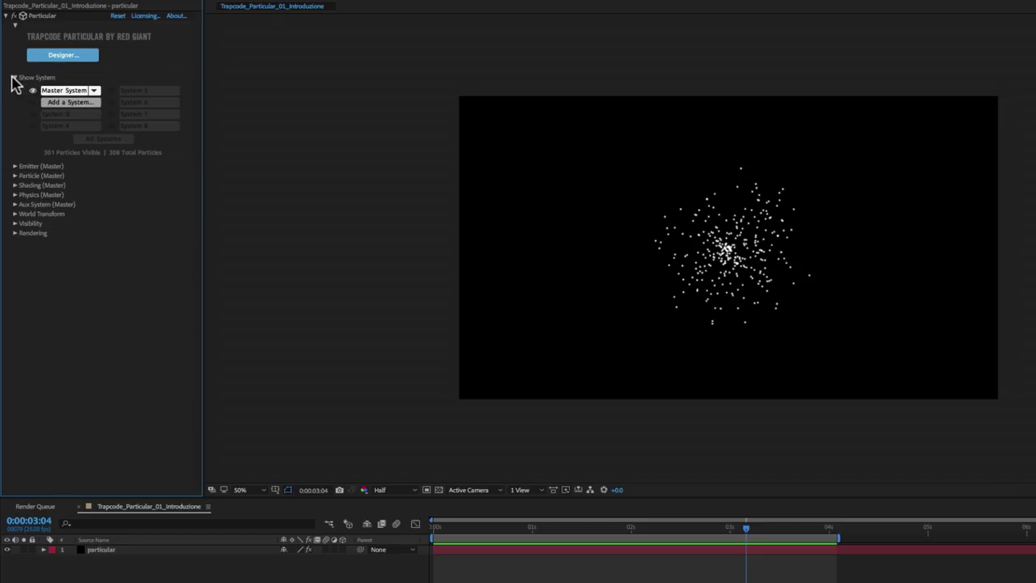
left_click(14, 78)
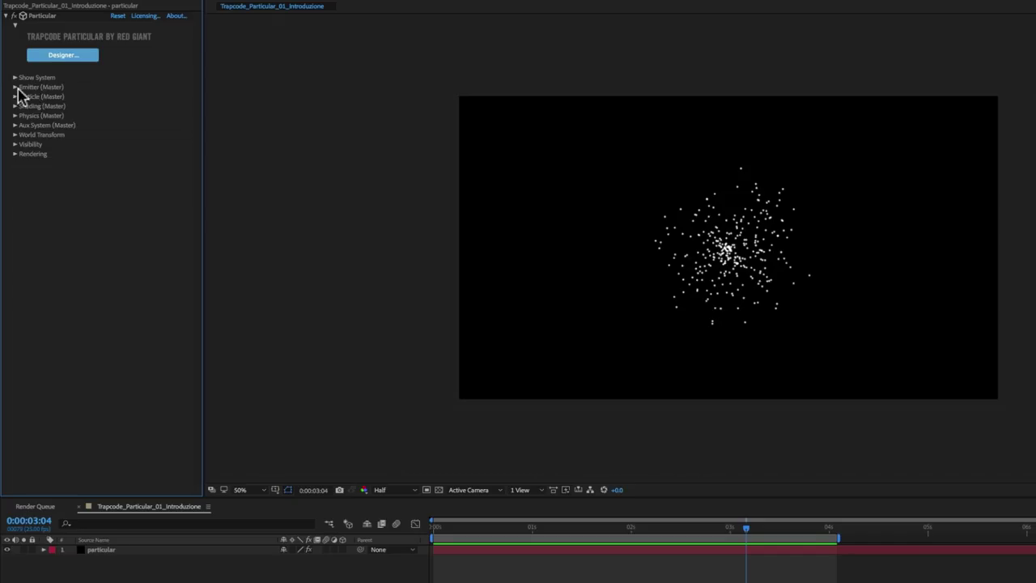
Inspect the Emitter and Particle (Master) groups, leaving Emitter open at Continuous, 100 particles/sec, Point emitter.
left_click(15, 87)
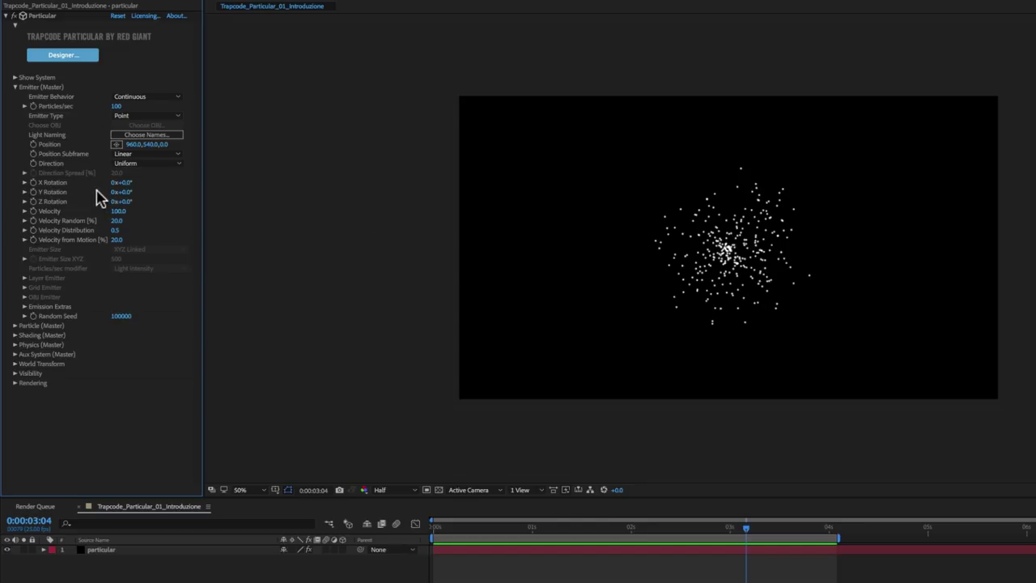
left_click(16, 87)
left_click(15, 98)
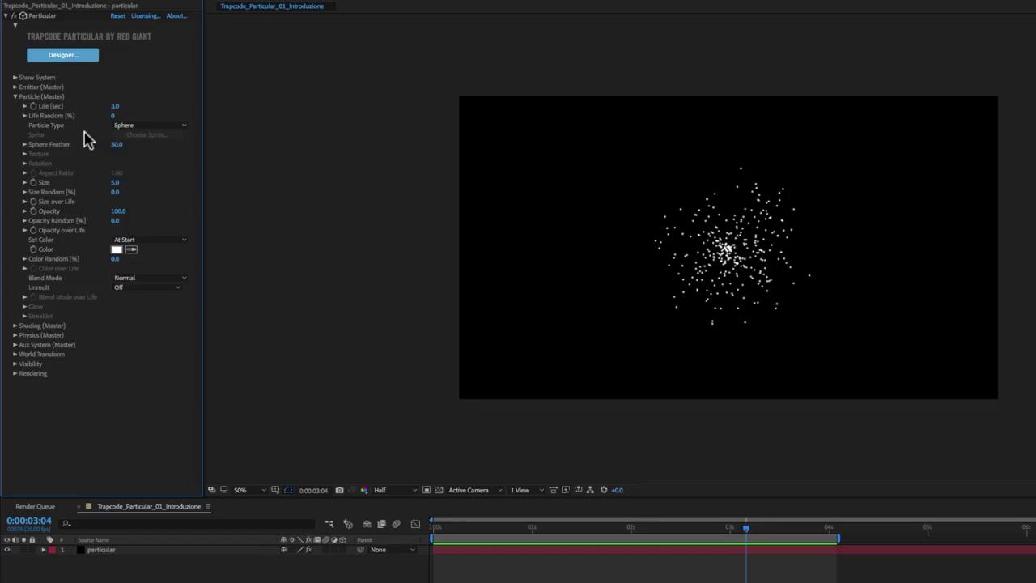
left_click(15, 97)
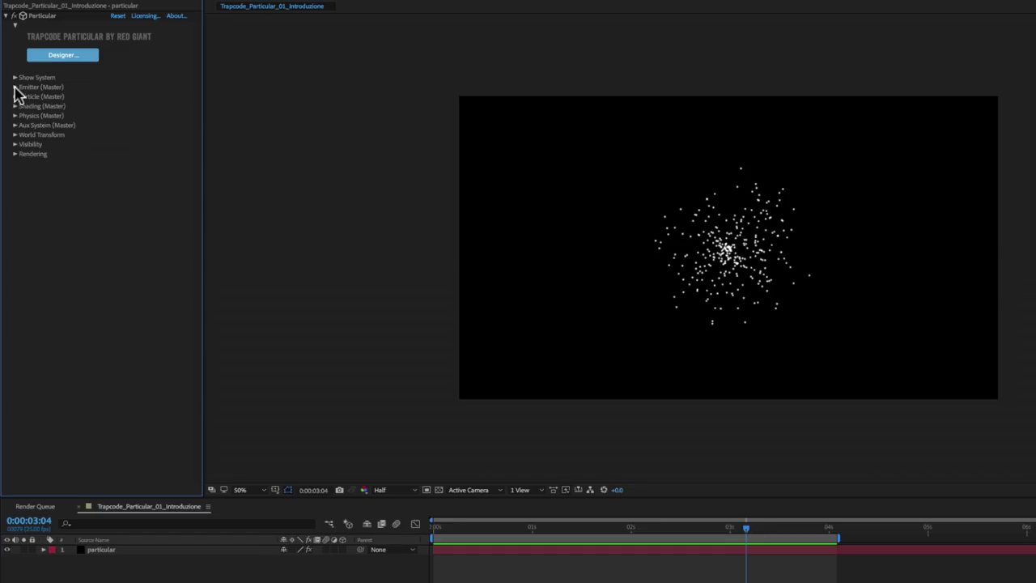
left_click(15, 88)
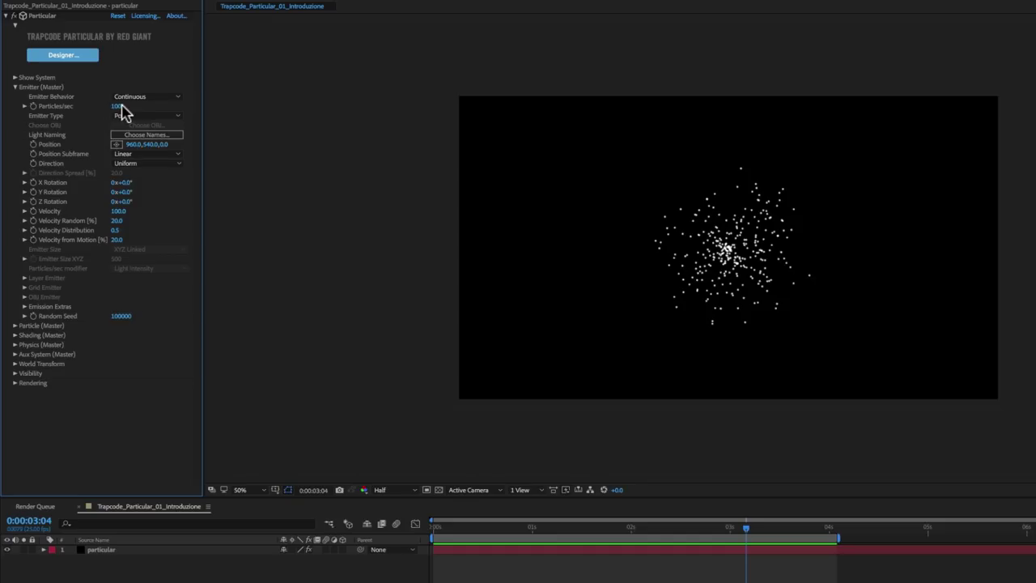
left_click(117, 115)
mouse_move(443, 534)
left_mouse_down()
mouse_move(862, 552)
mouse_move(763, 549)
mouse_move(750, 538)
left_mouse_up()
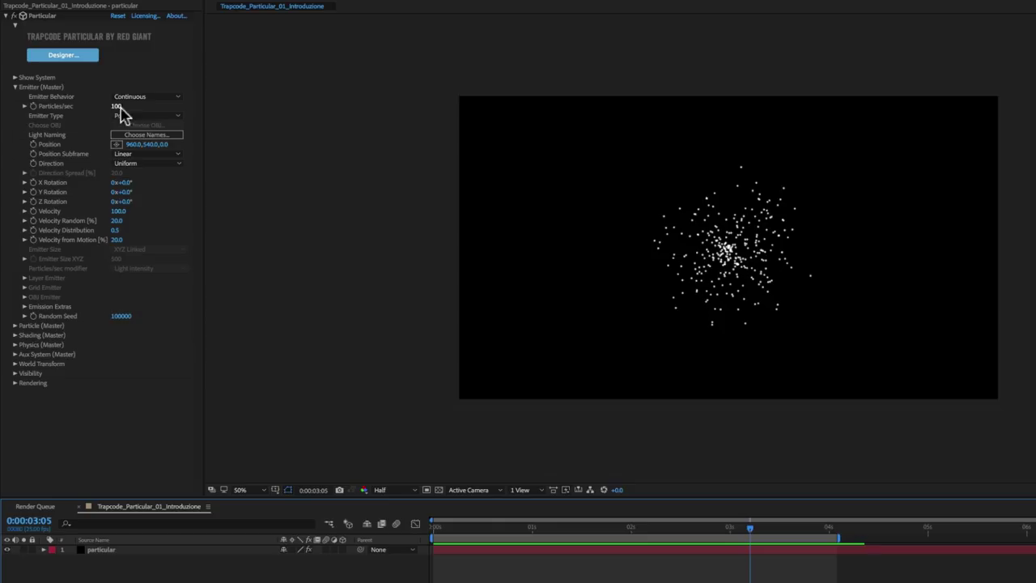
Preview a higher emission rate, then set Particles/sec to 1 and scrub to see sparse dots.
left_click_drag(117, 106, 299, 108)
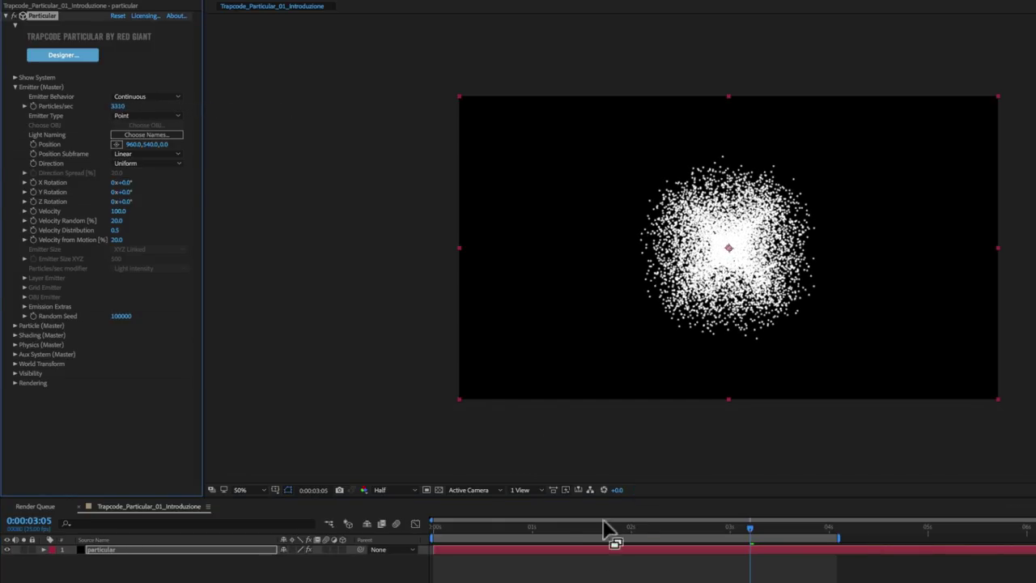
key("space")
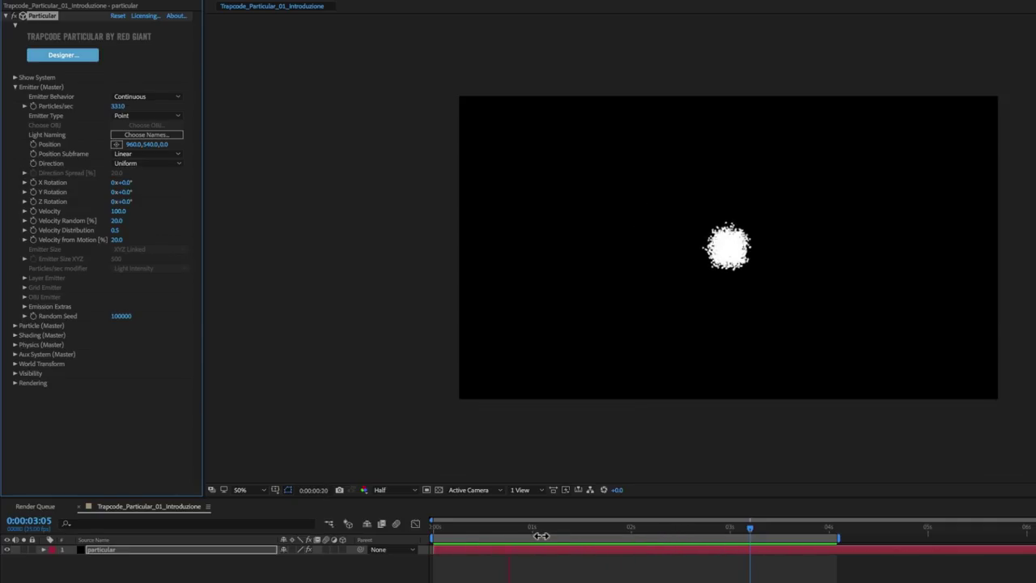
left_click(539, 531)
left_click_drag(119, 106, 19, 115)
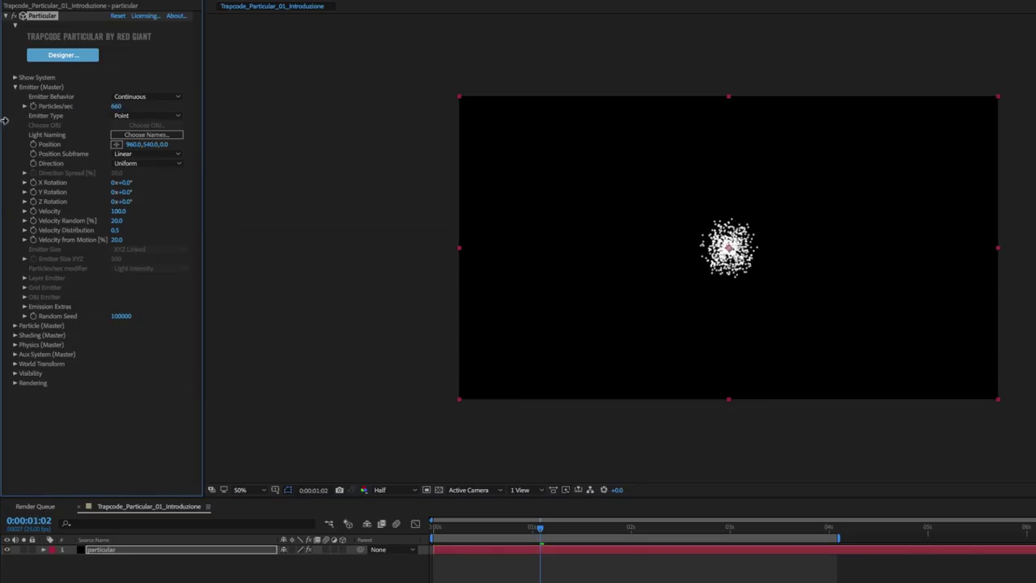
left_click(114, 106)
type("1")
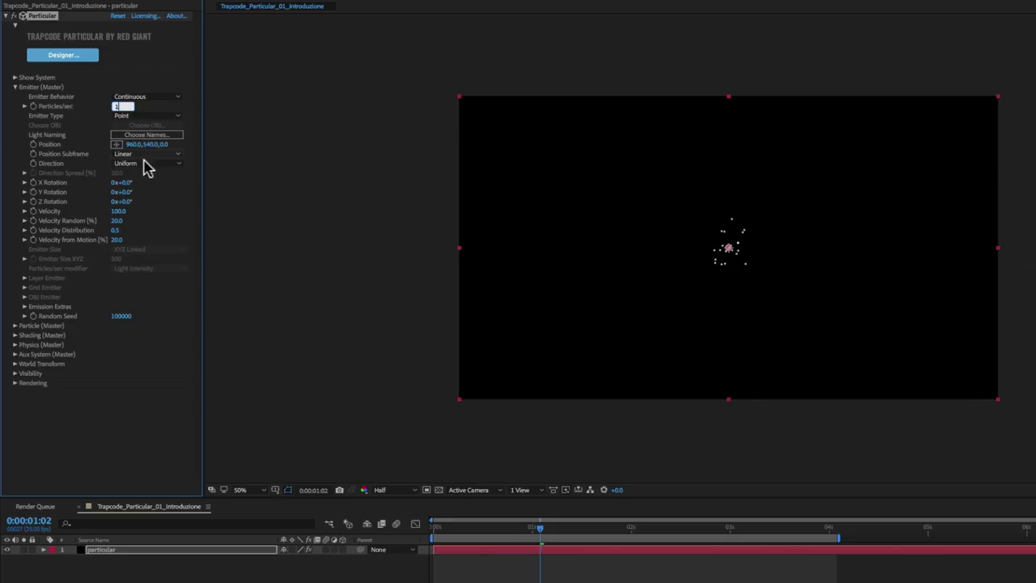
left_click(196, 435)
mouse_move(452, 540)
left_mouse_down()
mouse_move(582, 528)
mouse_move(677, 543)
left_mouse_up()
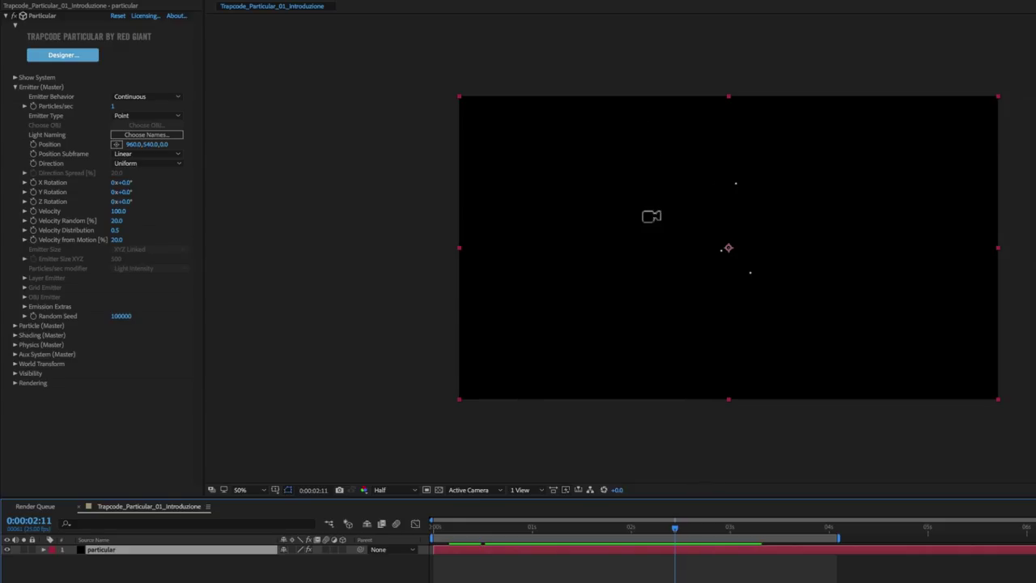
Raise the particle Size to 19 in Particle (Master), then collapse the group and scrub back.
left_click(15, 326)
scroll(13, 325, "down", 2)
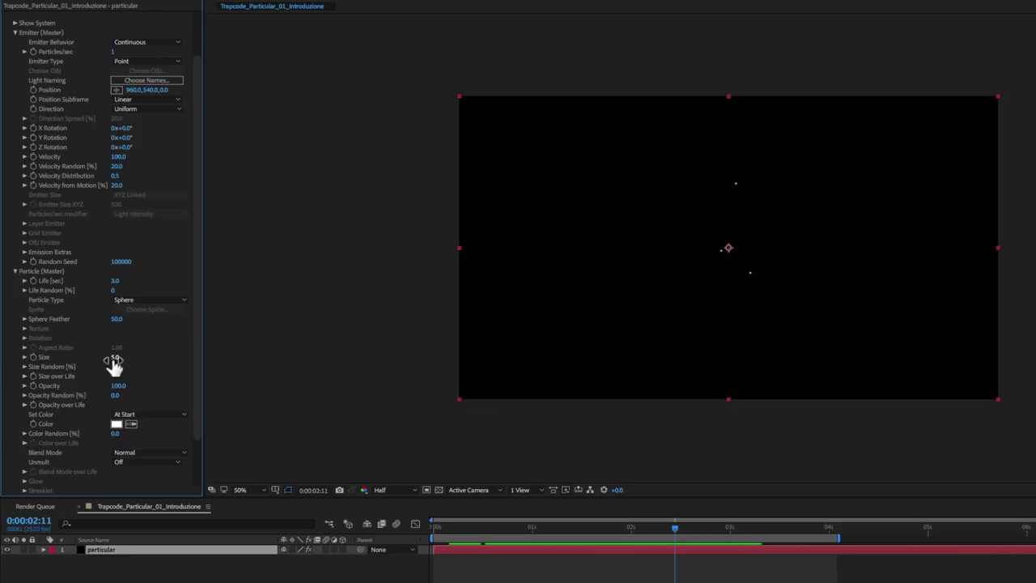
left_click_drag(117, 358, 113, 359)
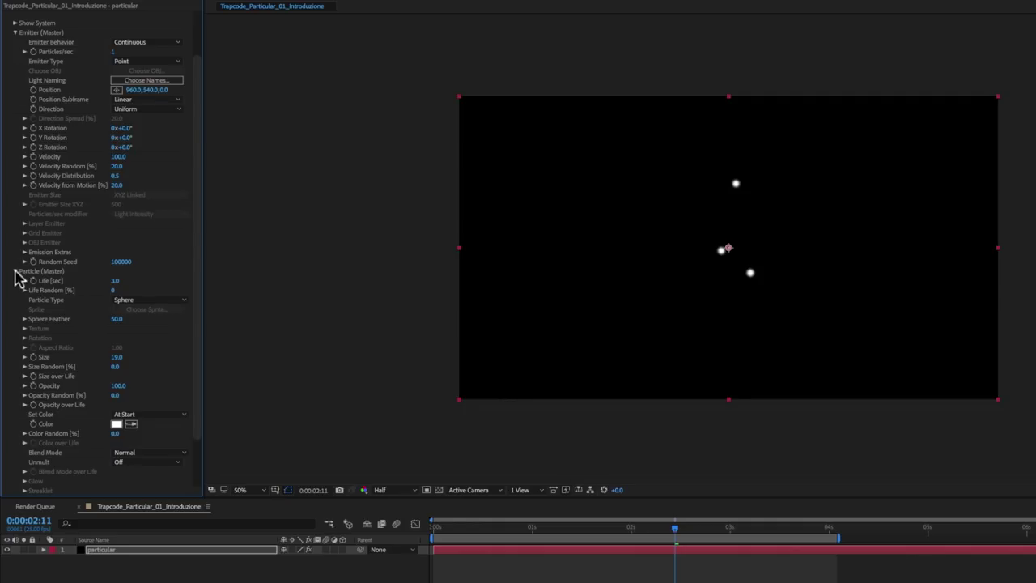
left_click(15, 271)
mouse_move(526, 528)
left_mouse_down()
mouse_move(823, 544)
mouse_move(432, 511)
mouse_move(418, 540)
mouse_move(480, 527)
left_mouse_up()
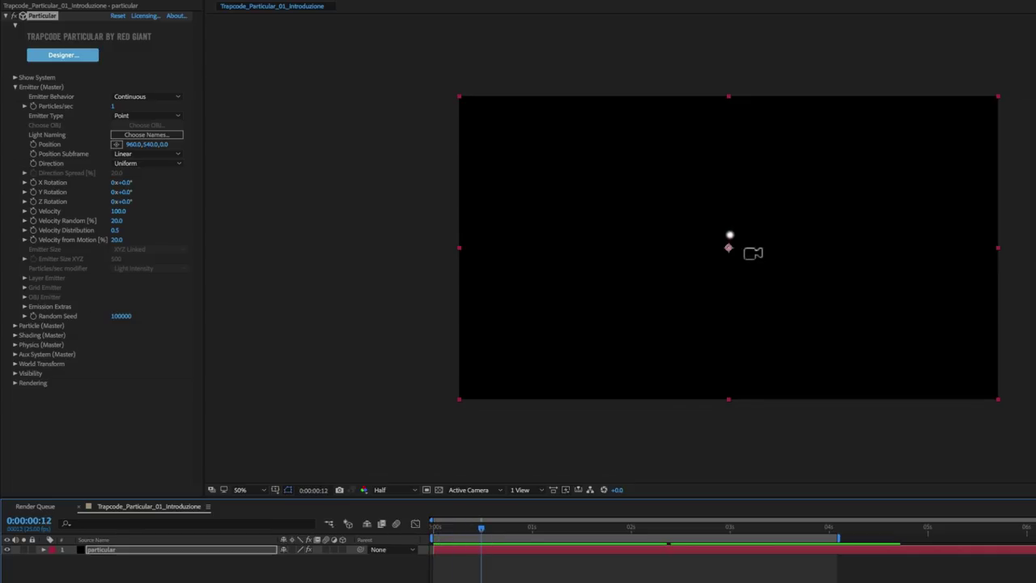
mouse_move(486, 528)
left_mouse_down()
mouse_move(597, 546)
mouse_move(745, 548)
left_mouse_up()
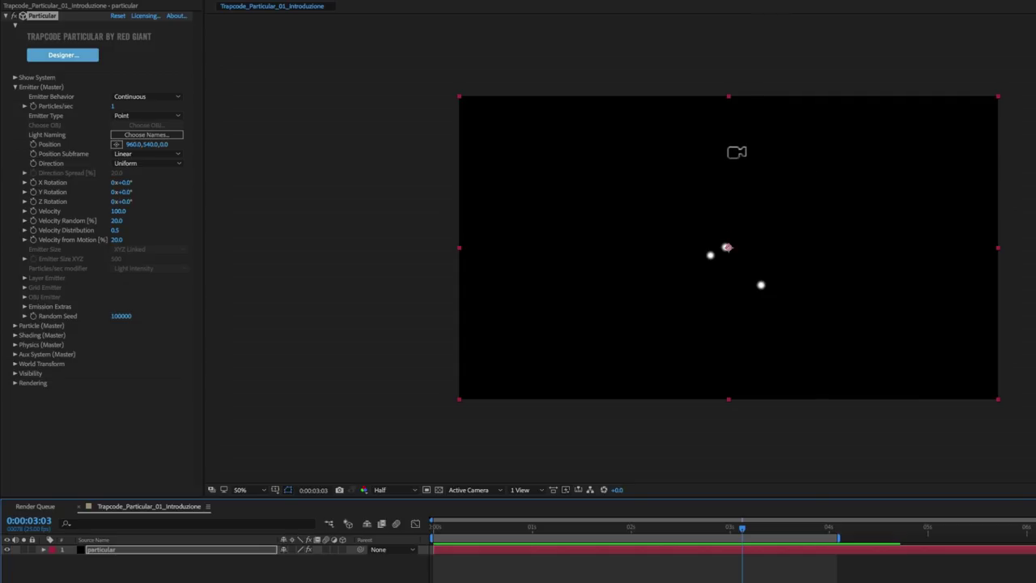
left_click_drag(743, 529, 1035, 548)
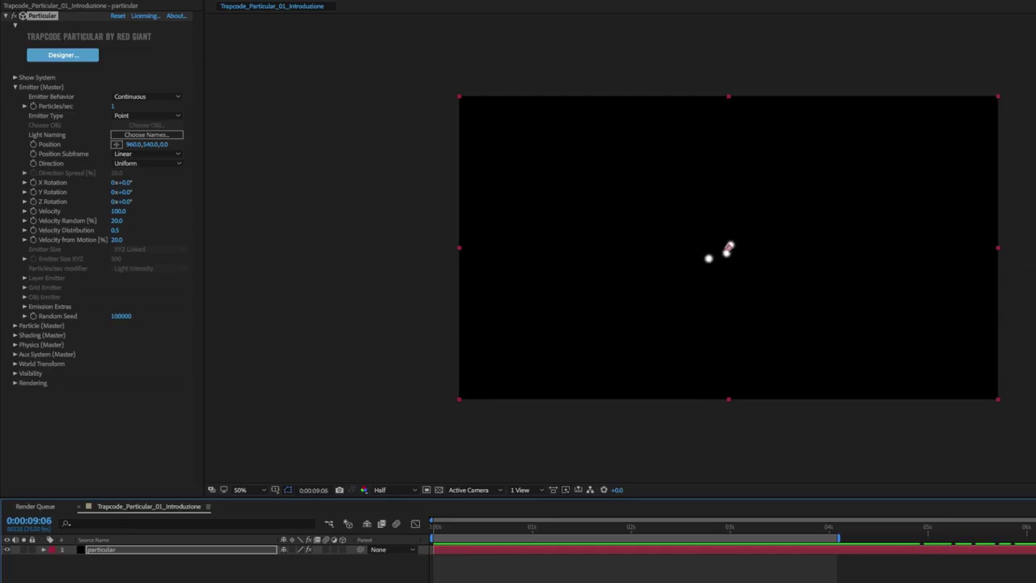
left_click_drag(825, 526, 607, 527)
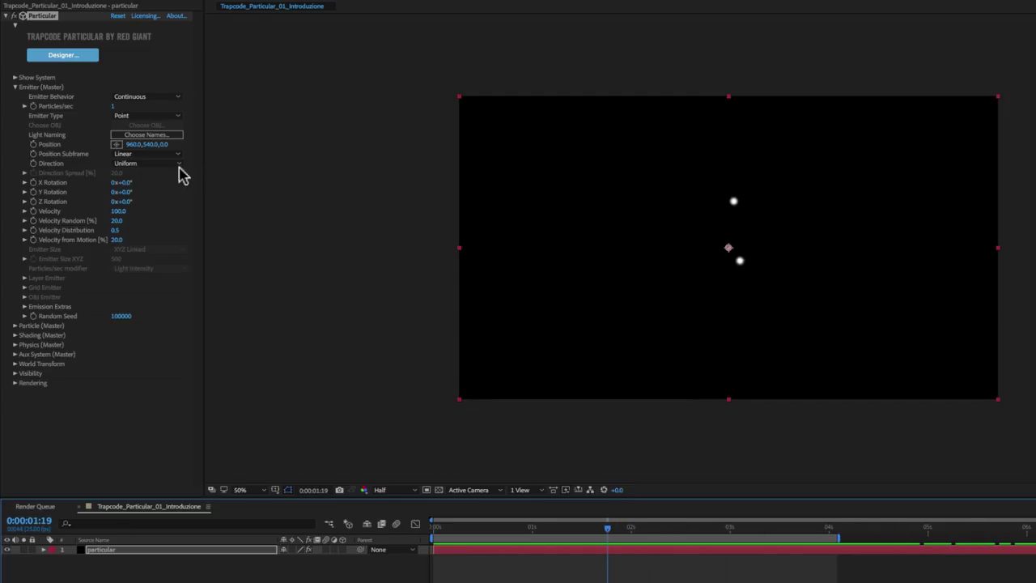
Scrub Particles/sec up to 120 and preview the dense white cloud on the timeline.
left_click_drag(113, 106, 121, 107)
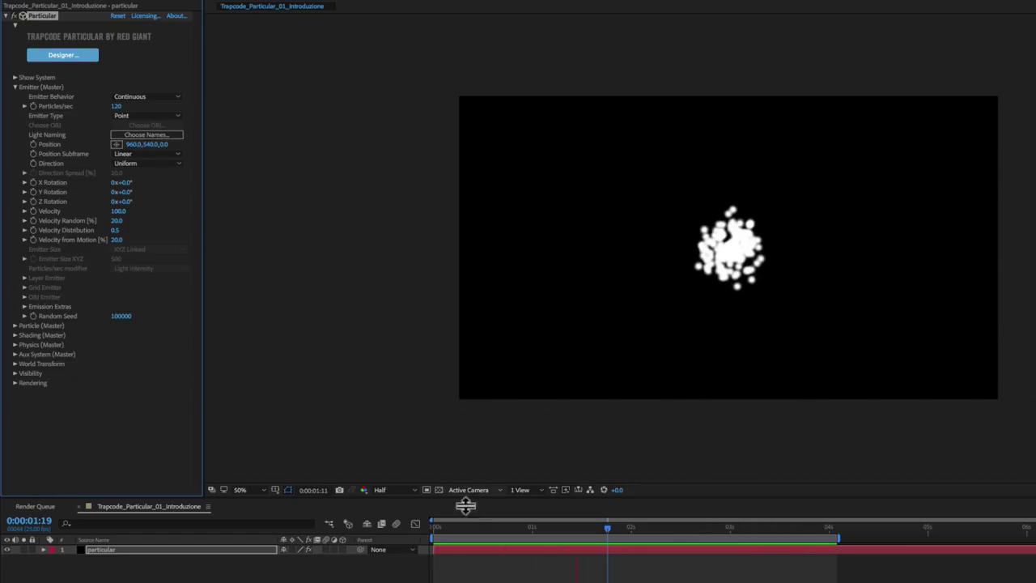
mouse_move(451, 536)
left_mouse_down()
mouse_move(509, 522)
mouse_move(737, 541)
mouse_move(897, 537)
mouse_move(1018, 560)
mouse_move(724, 548)
left_mouse_up()
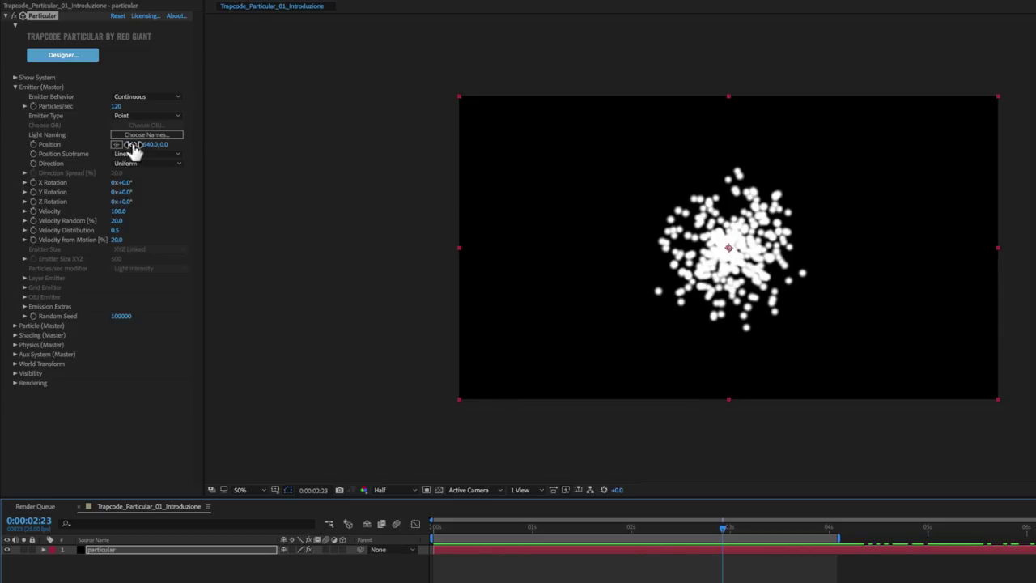
Scrub the emitter Position to 960, 565, -460, undoing an accidental layer move along the way.
left_click_drag(134, 148, 143, 146)
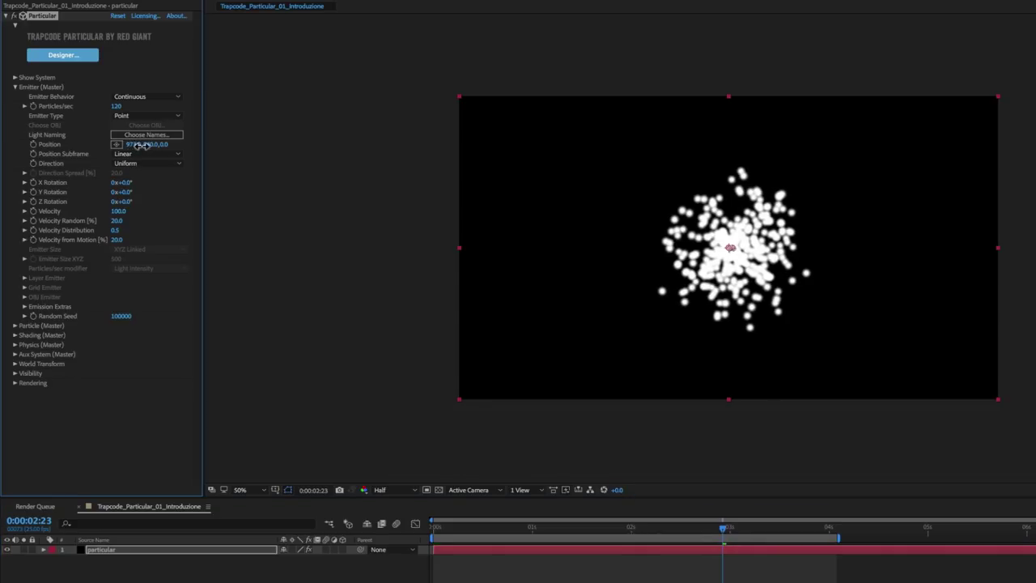
mouse_move(143, 144)
left_mouse_down()
mouse_move(537, 171)
mouse_move(167, 185)
left_mouse_up()
mouse_move(176, 140)
left_mouse_down()
mouse_move(404, 139)
mouse_move(132, 141)
left_mouse_up()
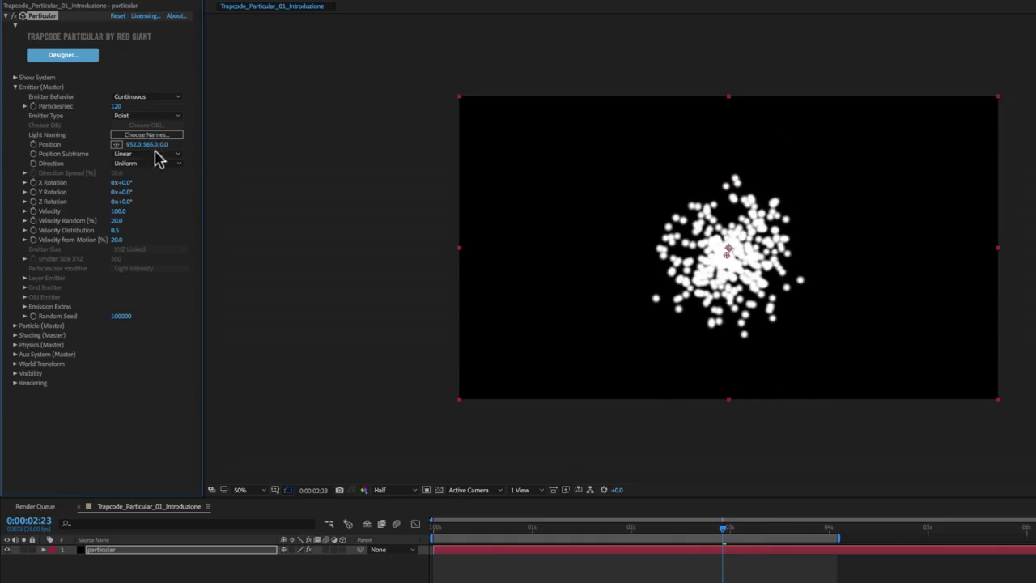
mouse_move(165, 144)
left_mouse_down()
mouse_move(445, 175)
mouse_move(207, 211)
mouse_move(221, 189)
left_mouse_up()
mouse_move(136, 144)
left_mouse_down()
mouse_move(77, 144)
mouse_move(154, 151)
left_mouse_up()
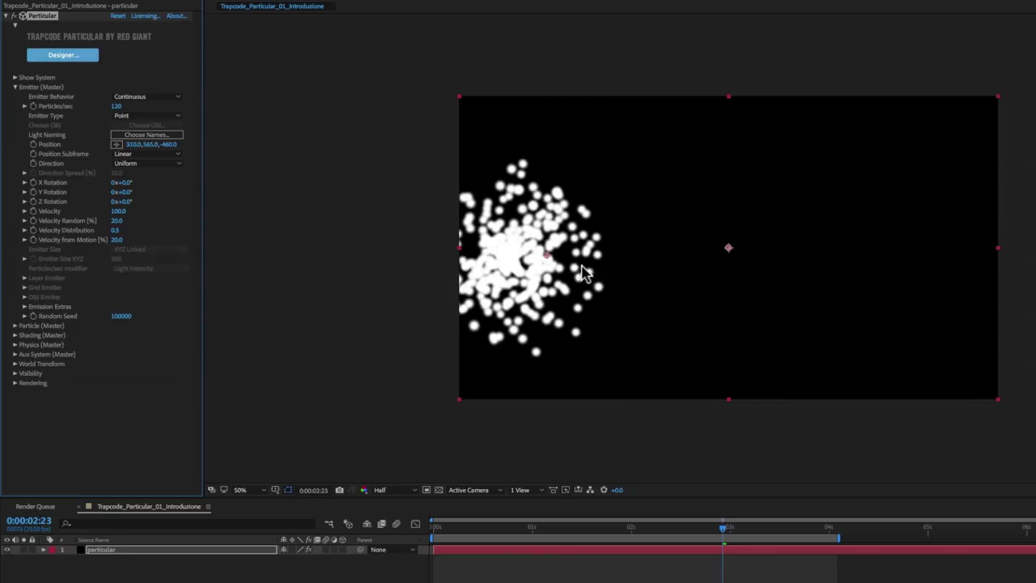
left_click_drag(581, 254, 680, 301)
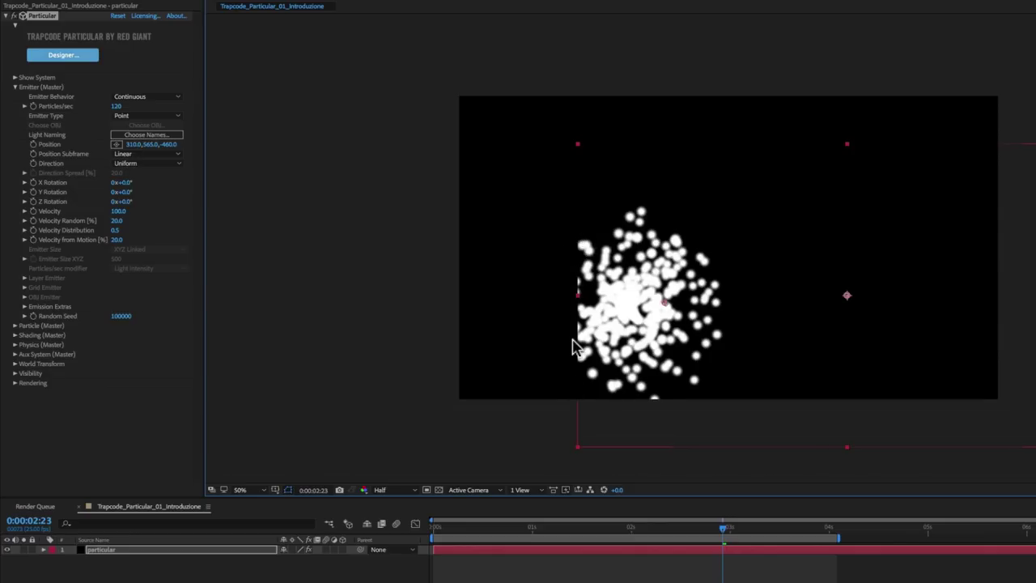
key("ctrl+z")
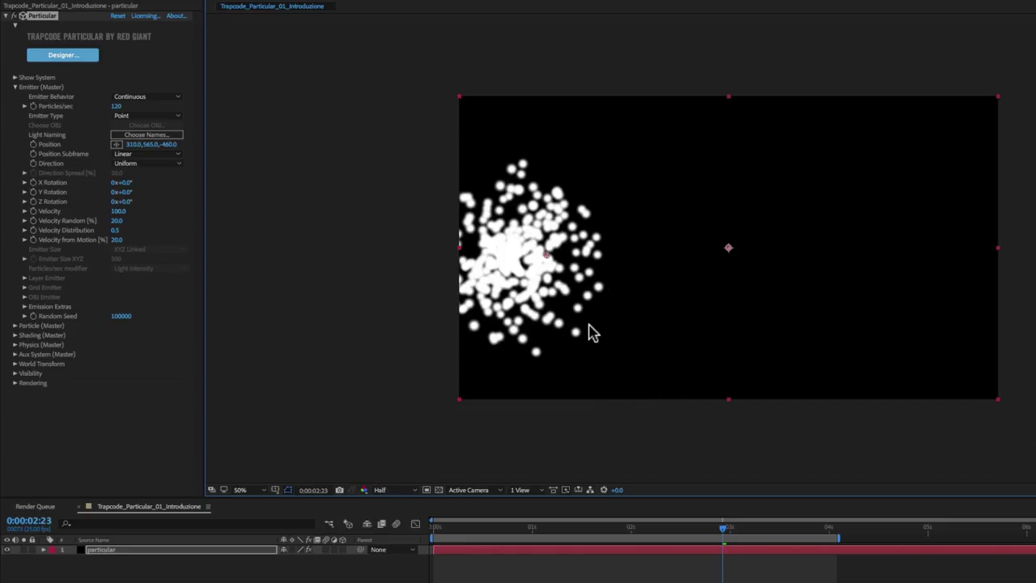
left_click_drag(136, 150, 166, 154)
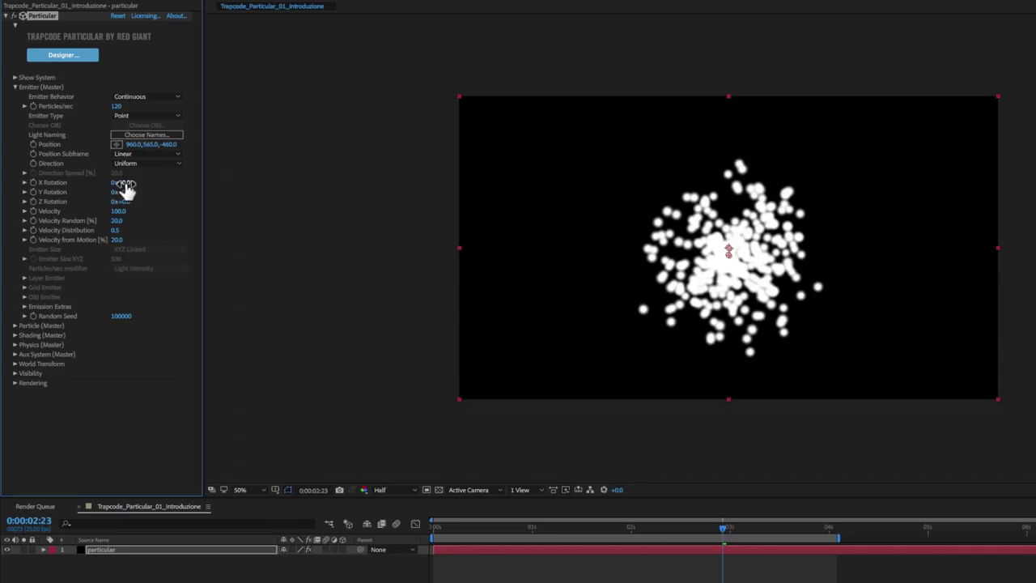
Tilt the emitter's X Rotation, preview Velocity at 730, then settle Velocity at 190.
mouse_move(129, 186)
left_mouse_down()
mouse_move(113, 191)
mouse_move(164, 205)
mouse_move(101, 200)
mouse_move(152, 203)
mouse_move(146, 208)
left_mouse_up()
left_click_drag(118, 211, 148, 207)
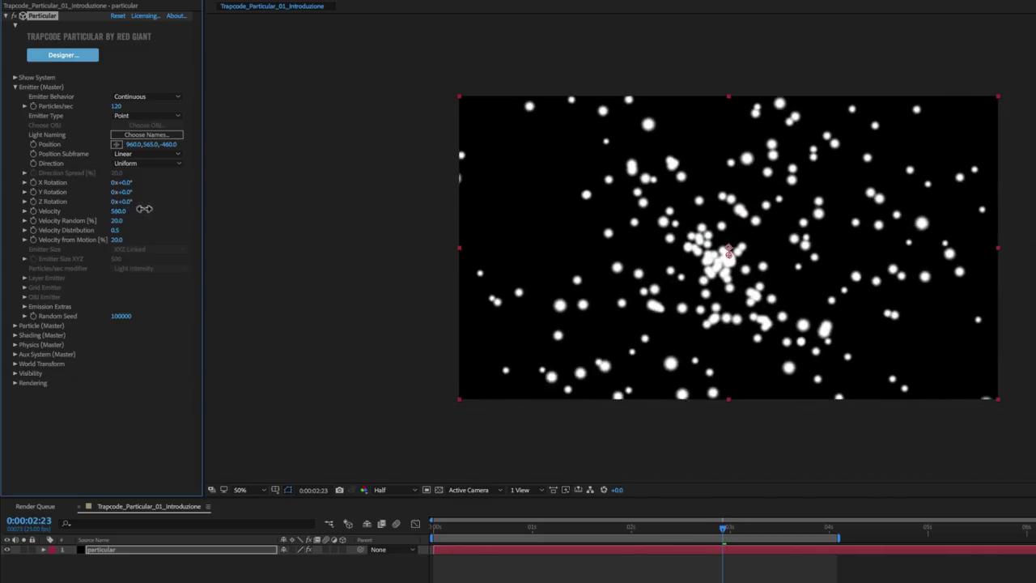
key("space")
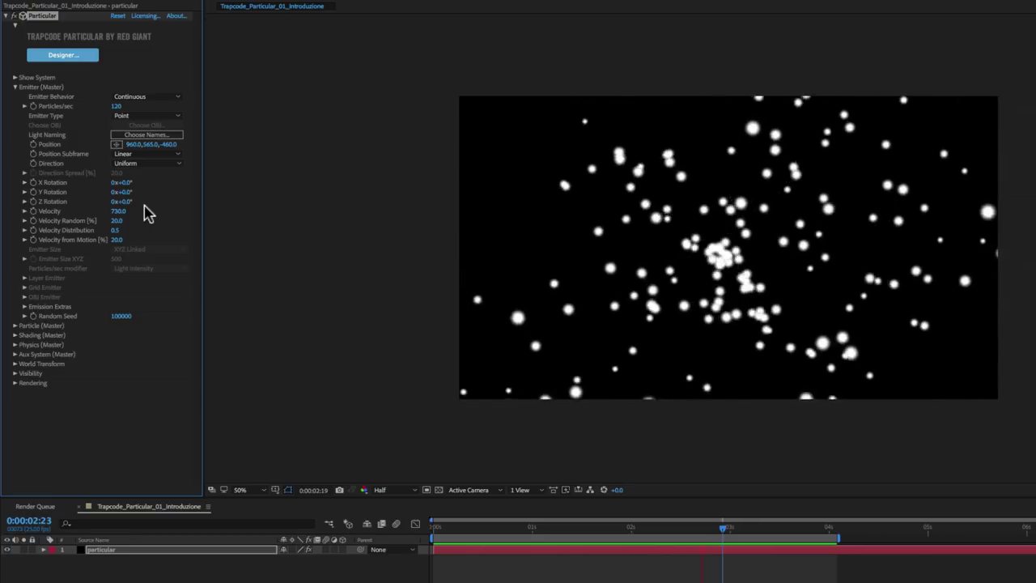
left_click_drag(122, 212, 94, 219)
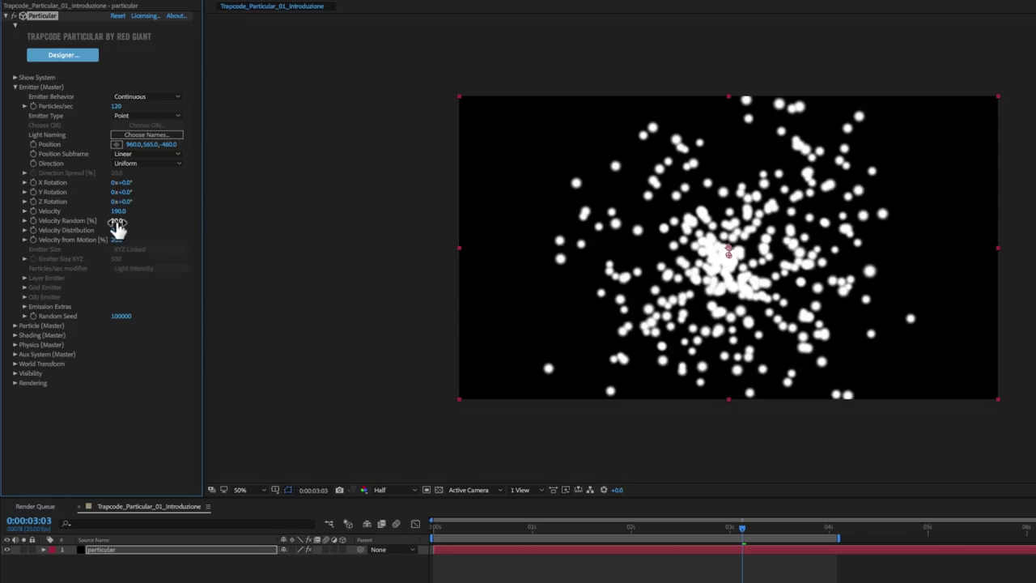
Experiment with Velocity Random values while scrubbing and previewing the particle spread.
left_click_drag(117, 221, 94, 222)
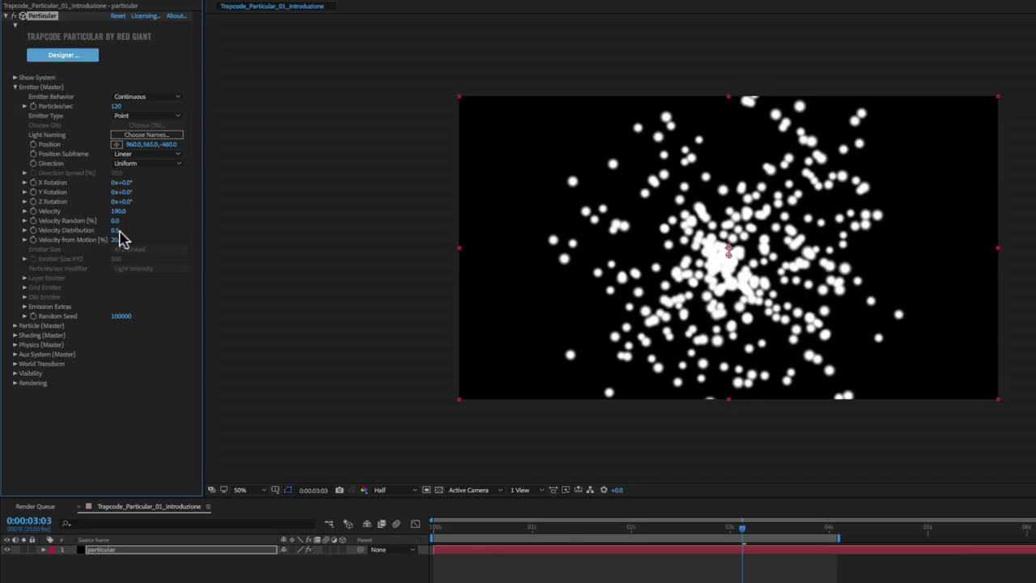
mouse_move(486, 537)
left_mouse_down()
mouse_move(712, 527)
mouse_move(644, 527)
left_mouse_up()
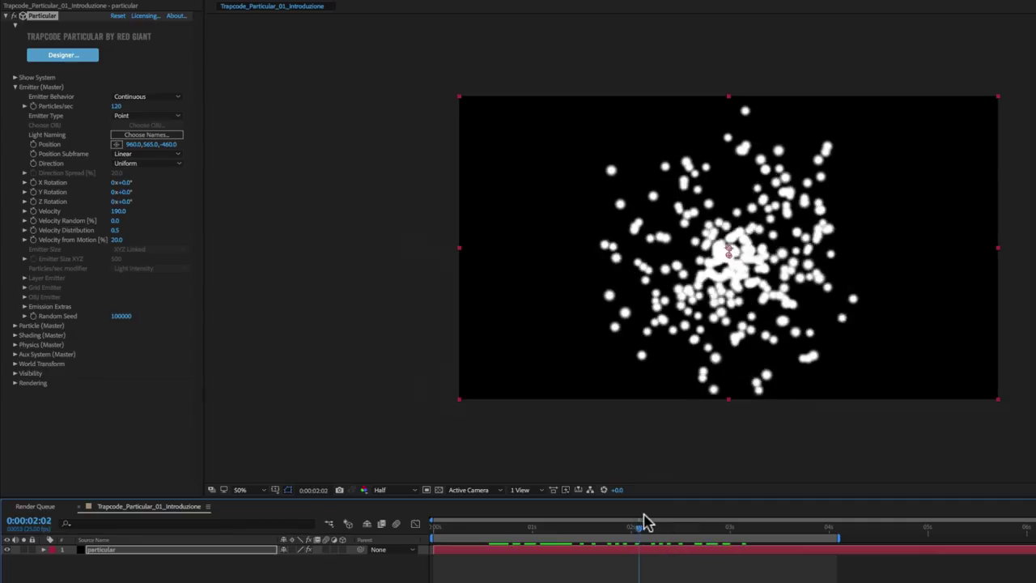
left_click_drag(117, 220, 187, 220)
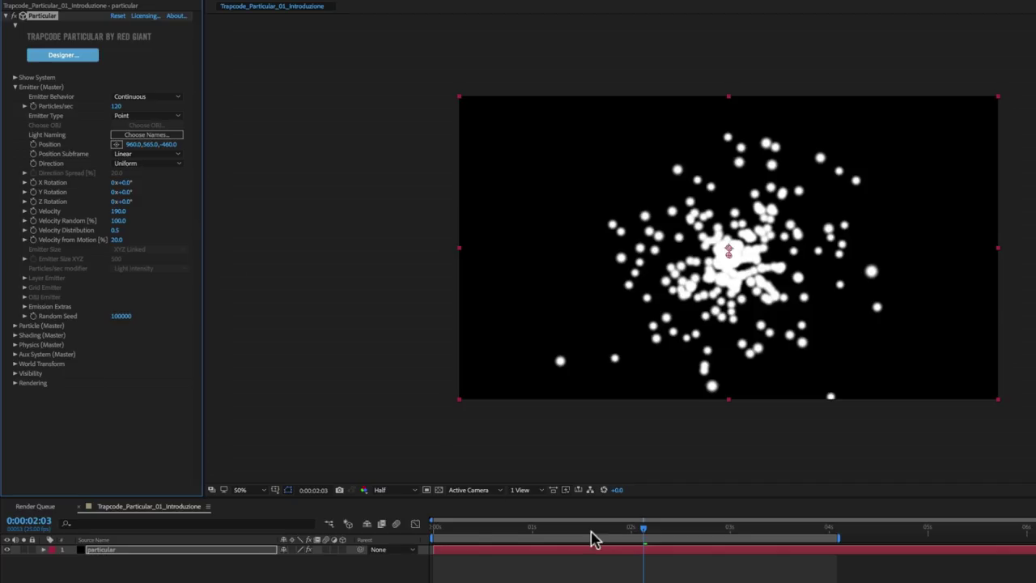
left_click_drag(603, 528, 674, 533)
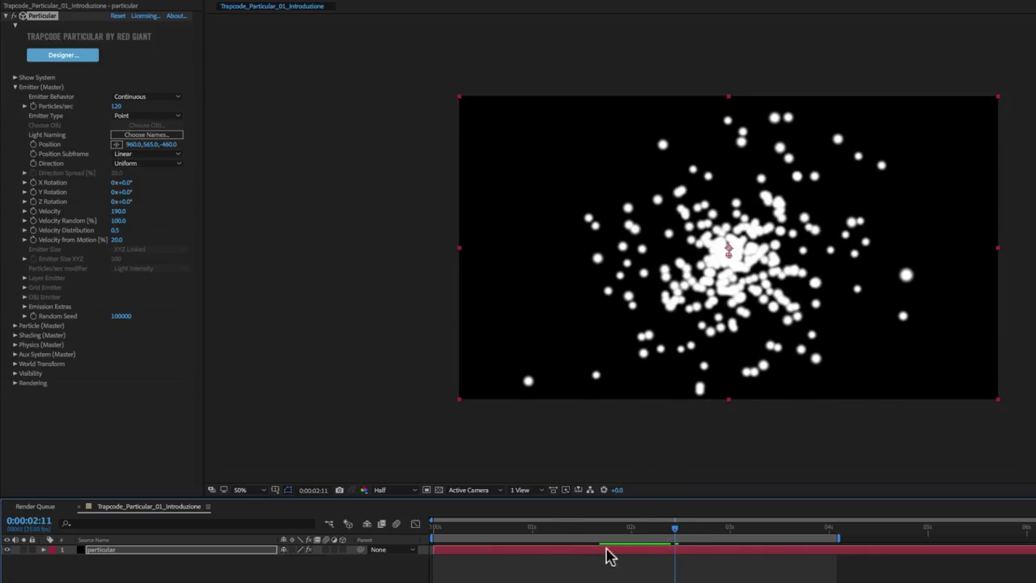
left_click_drag(673, 531, 703, 531)
key("space")
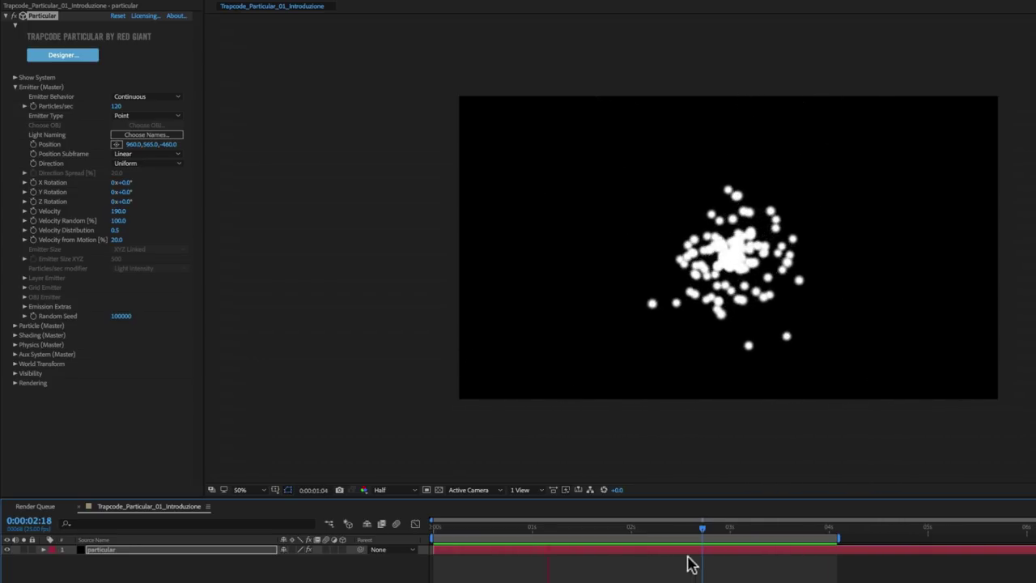
Set Velocity Random to 24, Velocity Distribution to 1.1 and Velocity from Motion to 12.
left_click_drag(123, 220, 80, 224)
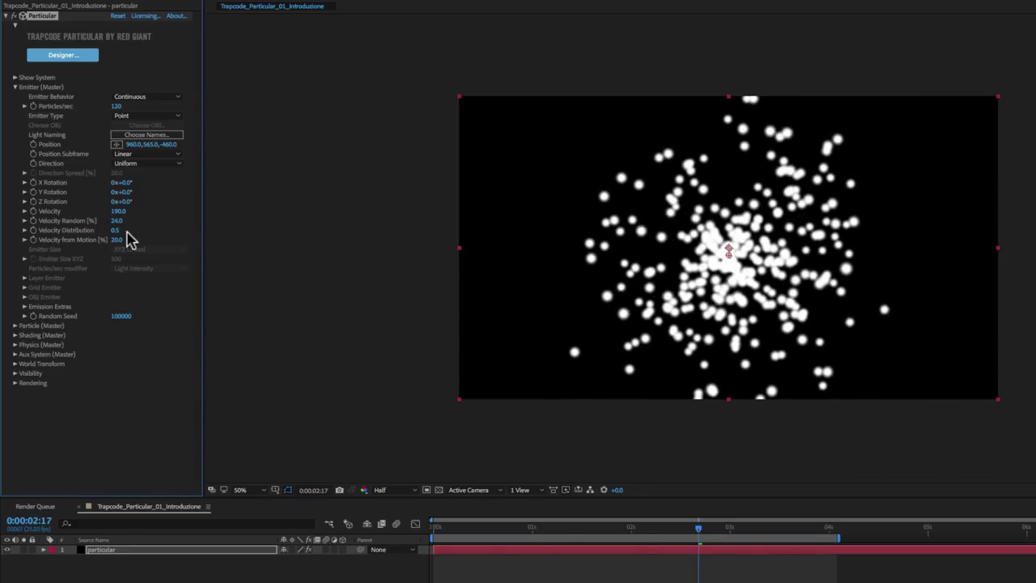
mouse_move(117, 232)
left_mouse_down()
mouse_move(174, 239)
mouse_move(77, 246)
mouse_move(112, 255)
left_mouse_up()
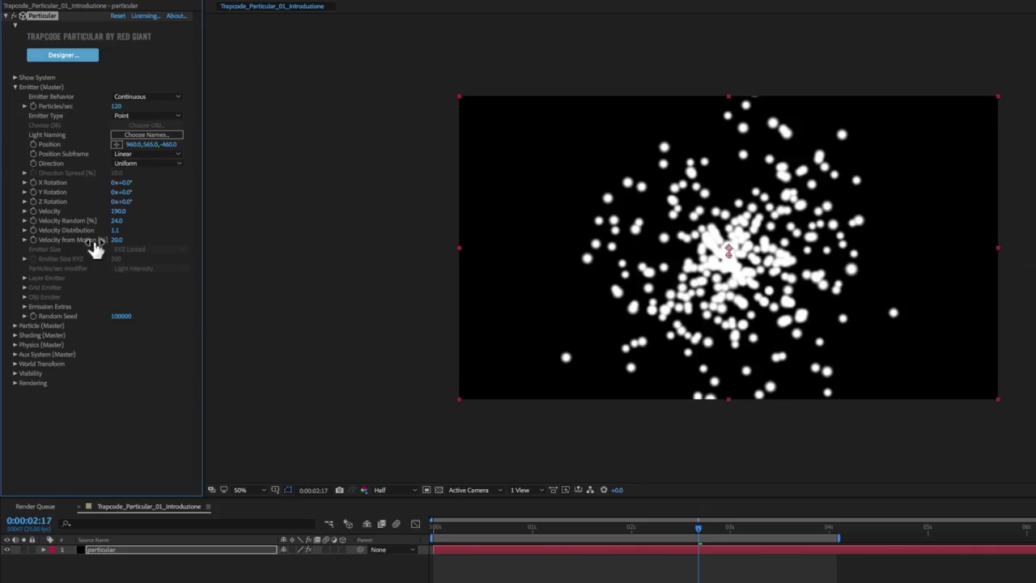
mouse_move(118, 243)
left_mouse_down()
mouse_move(91, 244)
mouse_move(119, 245)
left_mouse_up()
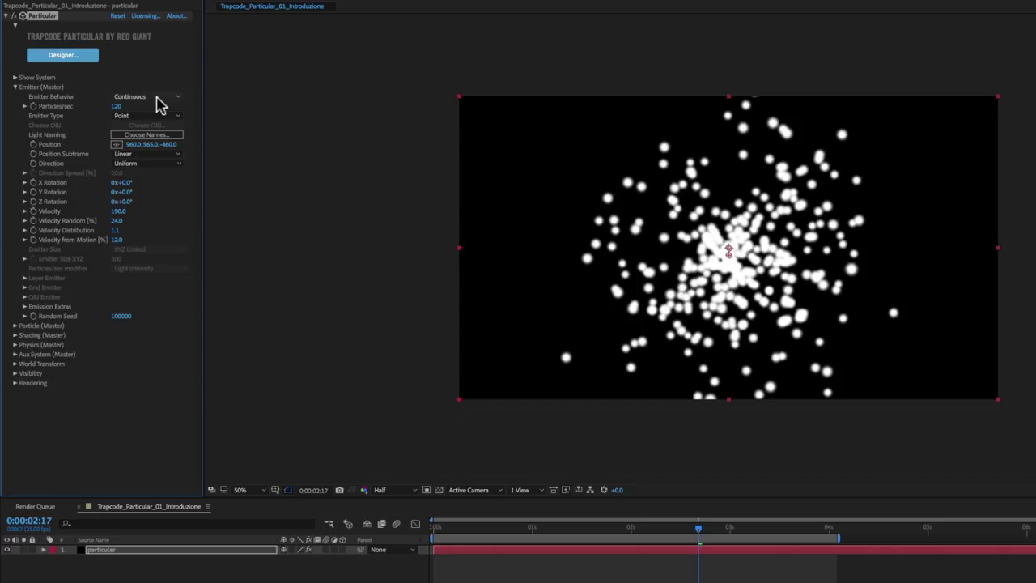
Switch Emitter Behavior to Explode and try 800 then 460 particles/sec, previewing the burst.
left_click(160, 99)
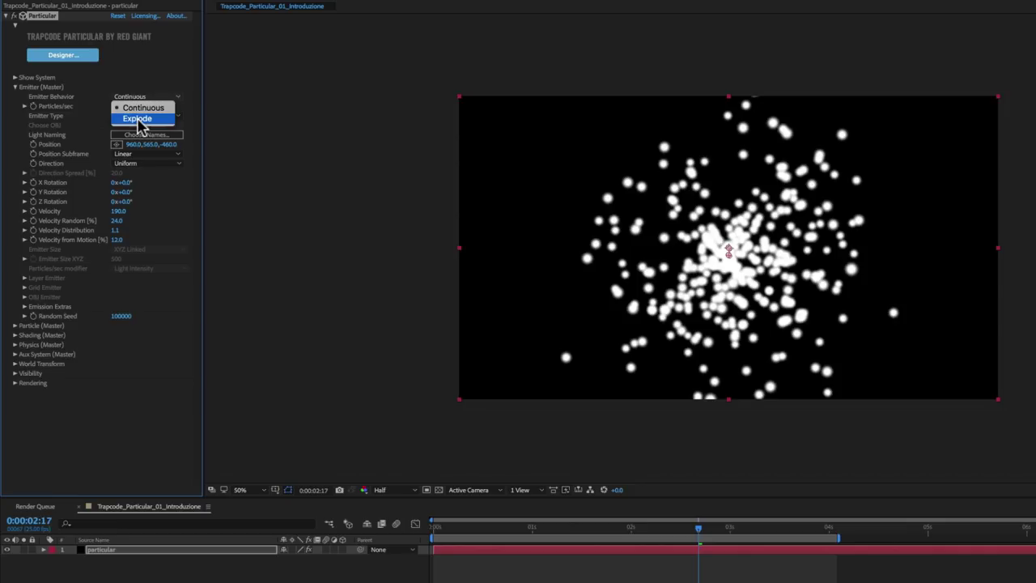
left_click(138, 119)
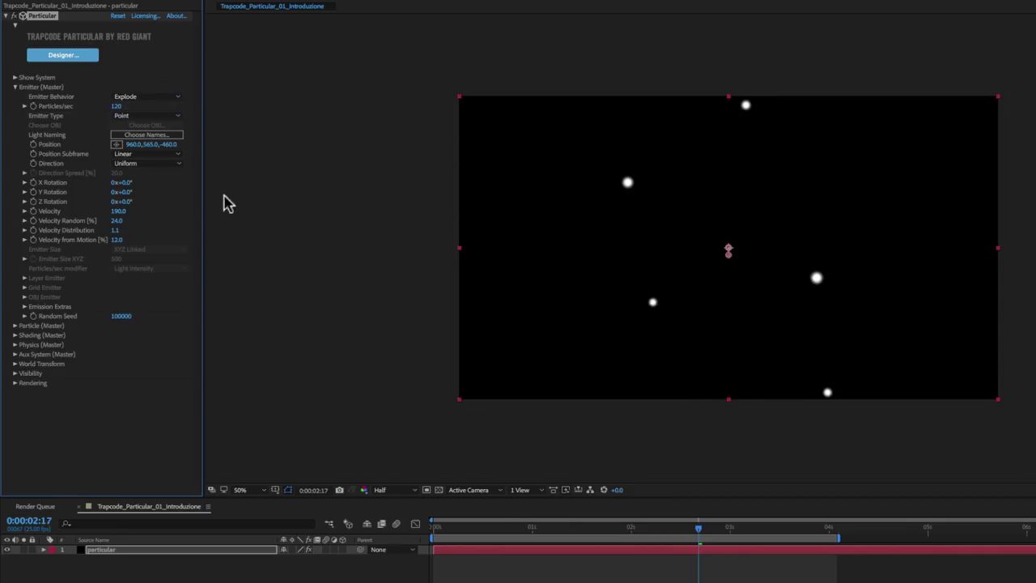
mouse_move(466, 529)
left_mouse_down()
mouse_move(500, 544)
mouse_move(677, 550)
mouse_move(415, 532)
mouse_move(636, 551)
left_mouse_up()
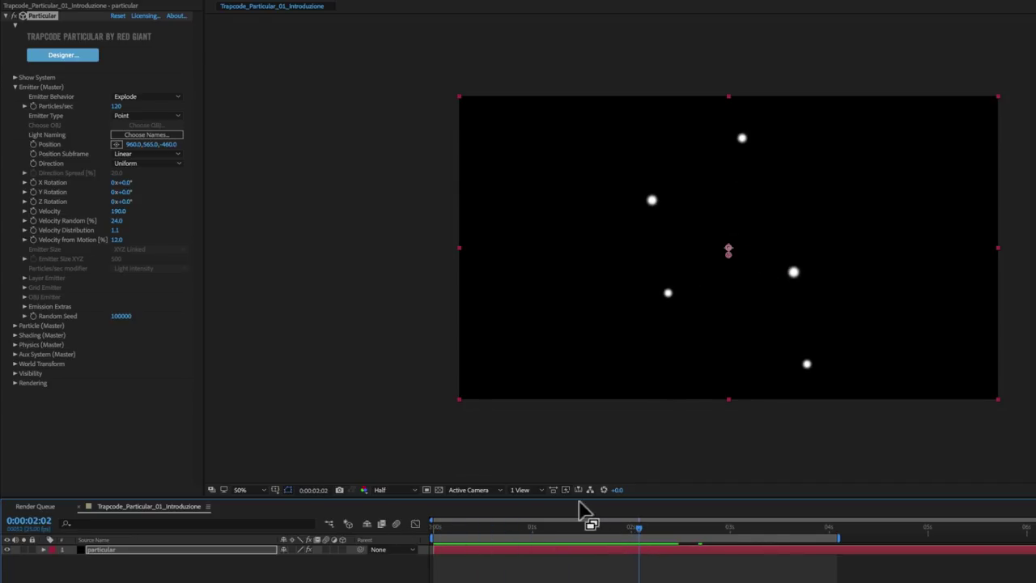
left_click(171, 120)
mouse_move(119, 112)
left_mouse_down()
mouse_move(159, 105)
mouse_move(116, 105)
left_mouse_up()
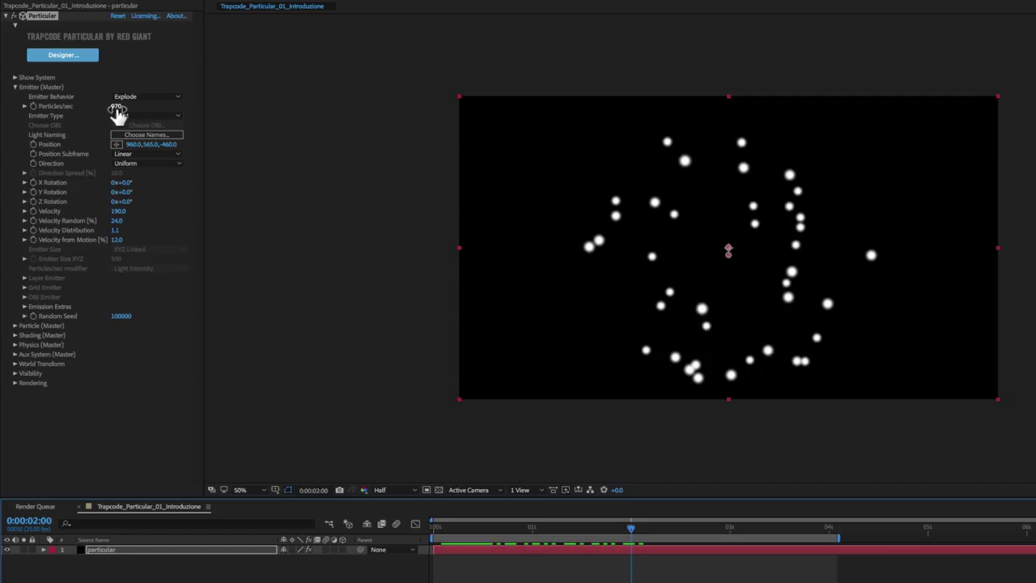
mouse_move(118, 113)
left_mouse_down()
mouse_move(89, 115)
mouse_move(117, 113)
left_mouse_up()
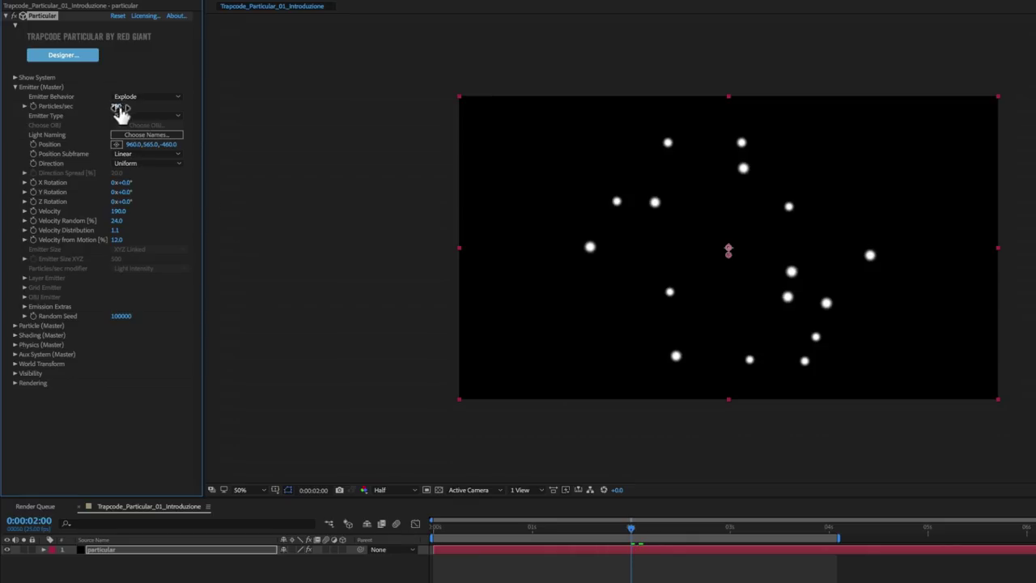
mouse_move(610, 532)
left_mouse_down()
mouse_move(518, 534)
mouse_move(550, 550)
left_mouse_up()
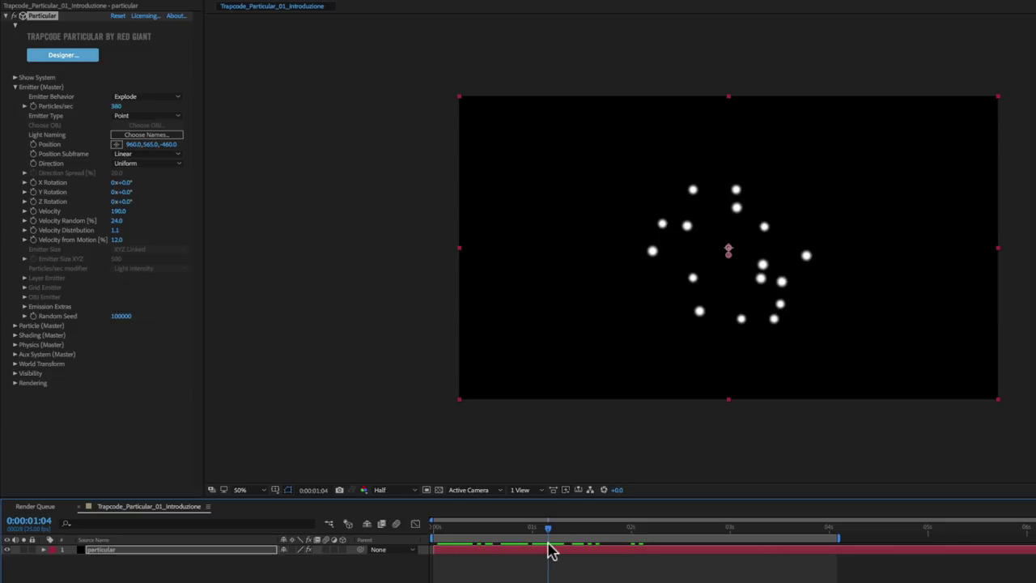
Set Emitter Behavior back to Continuous with Particles/sec at 120.
left_click(129, 97)
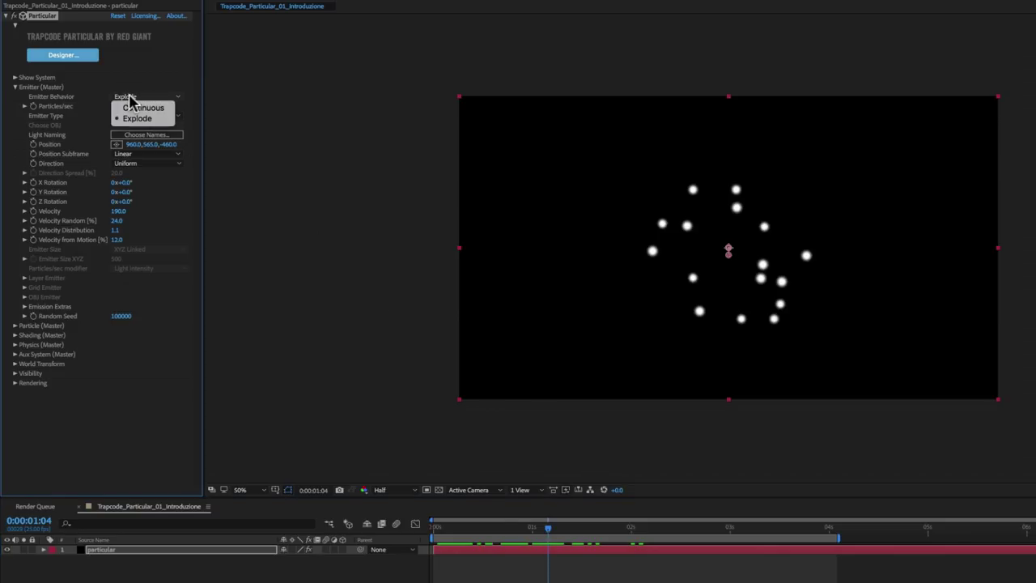
left_click(144, 108)
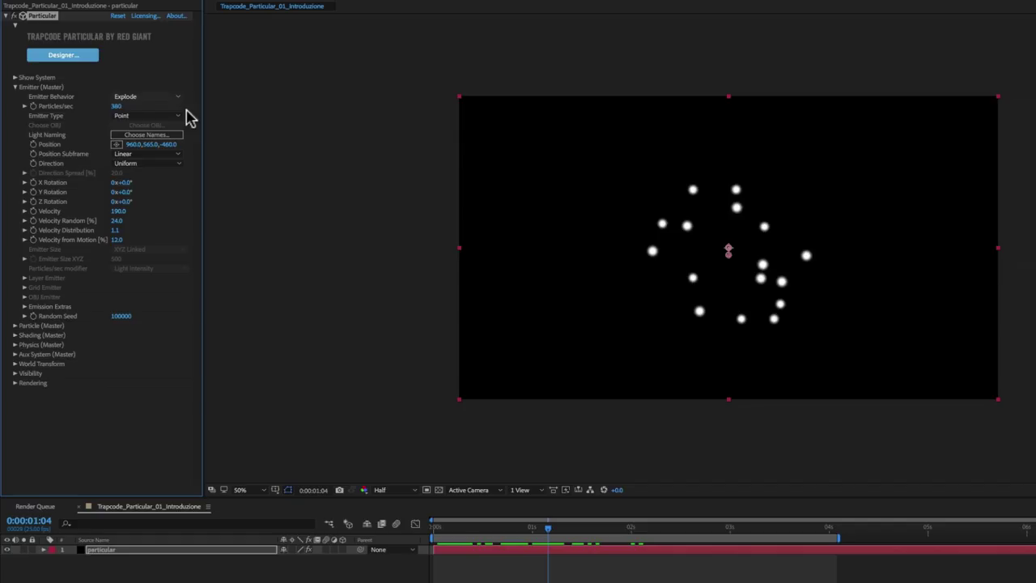
left_click_drag(106, 108, 101, 108)
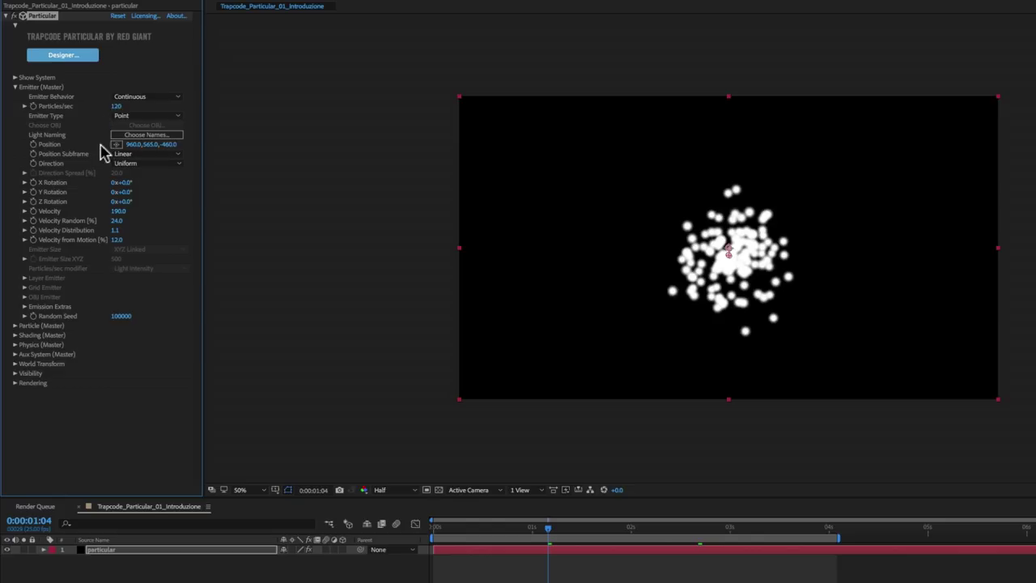
left_click(134, 118)
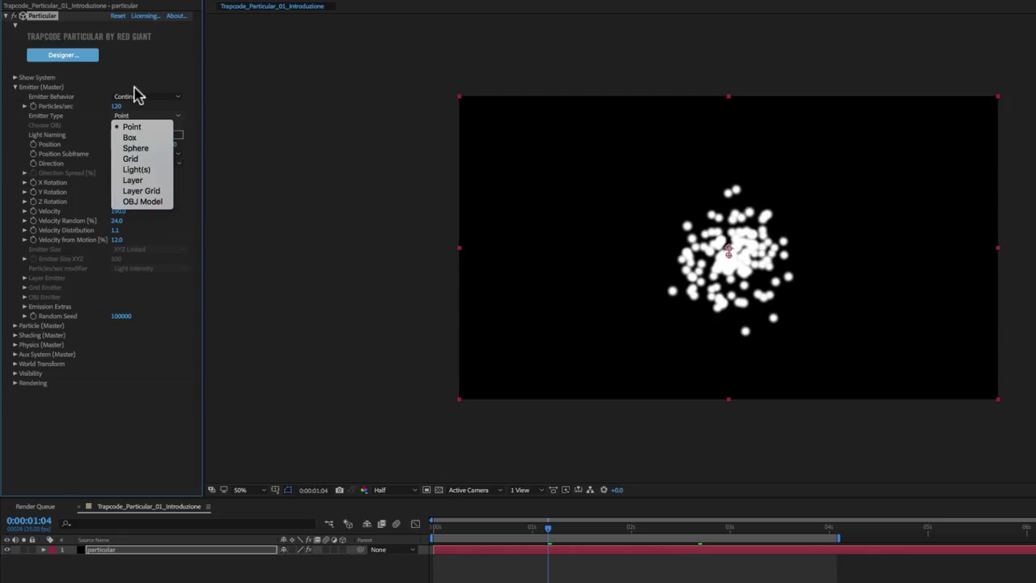
left_click(130, 128)
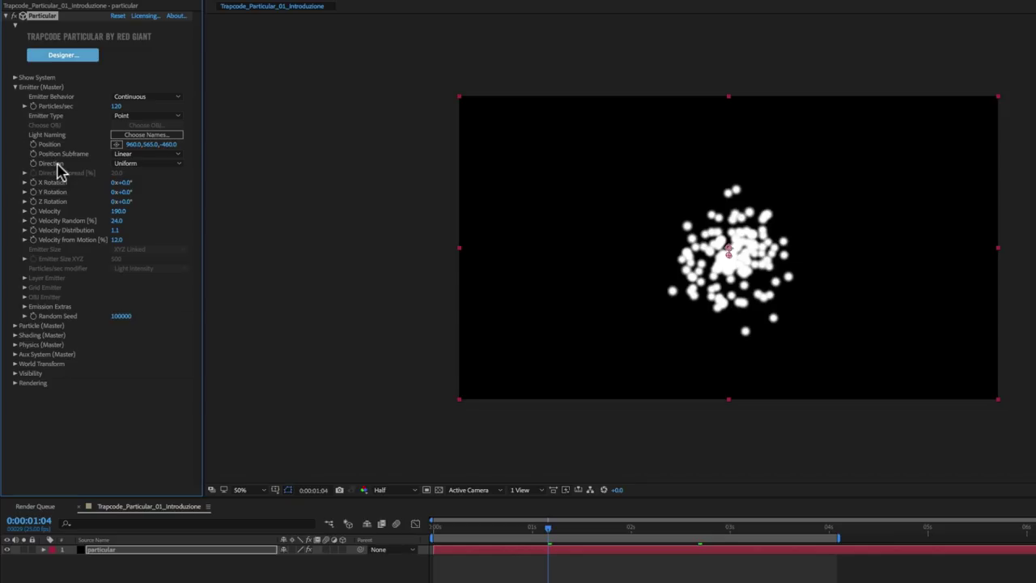
left_click(162, 165)
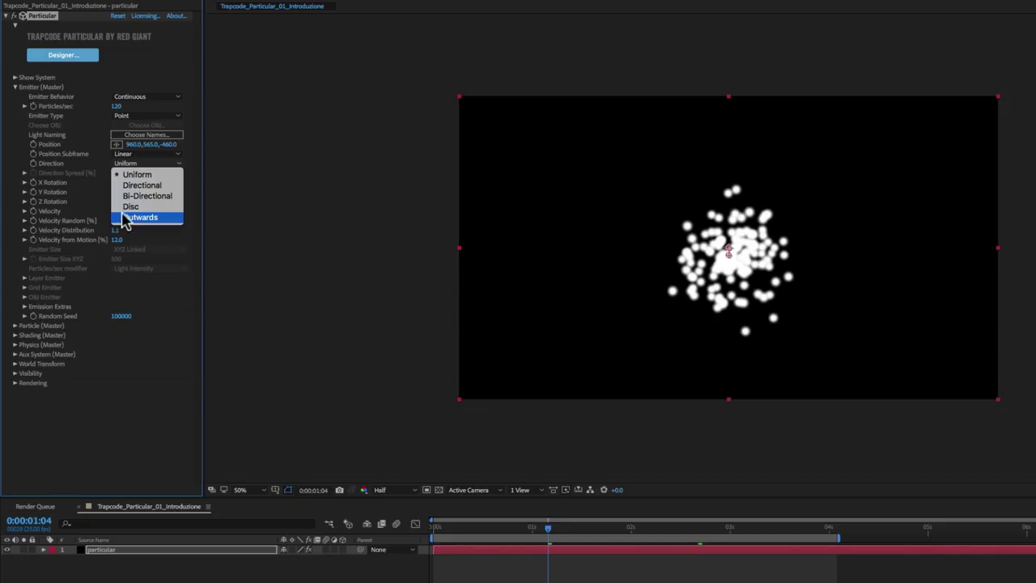
left_click(142, 176)
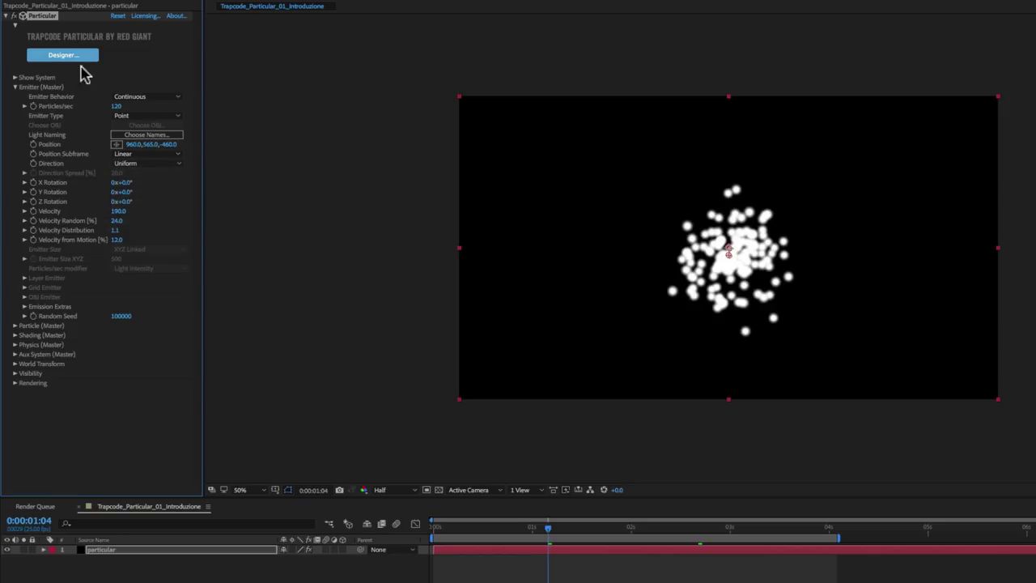
Switch to the Particle (Master) group and try a particle Life of about 8 seconds, previewing the burst.
left_click(15, 87)
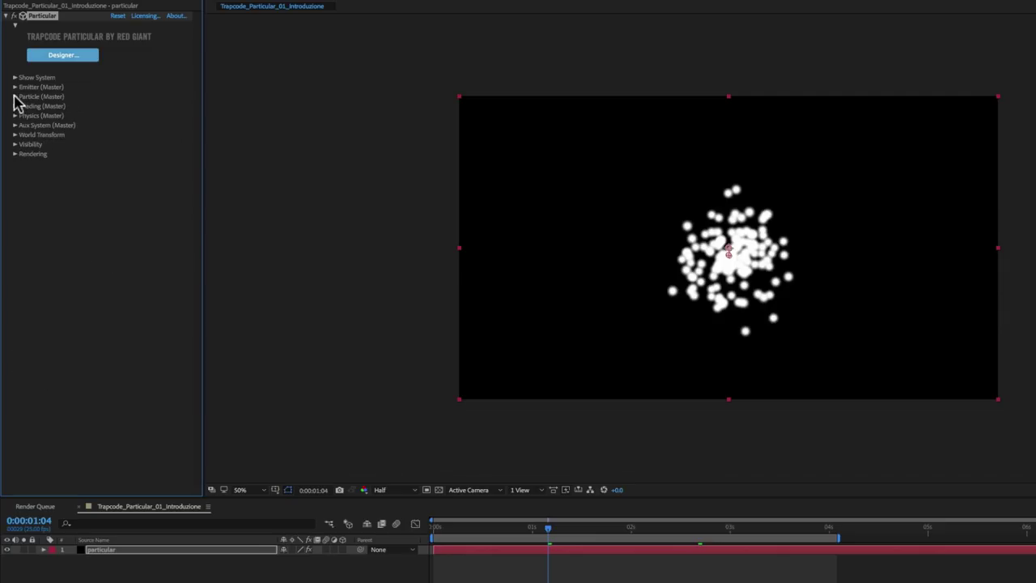
left_click(14, 97)
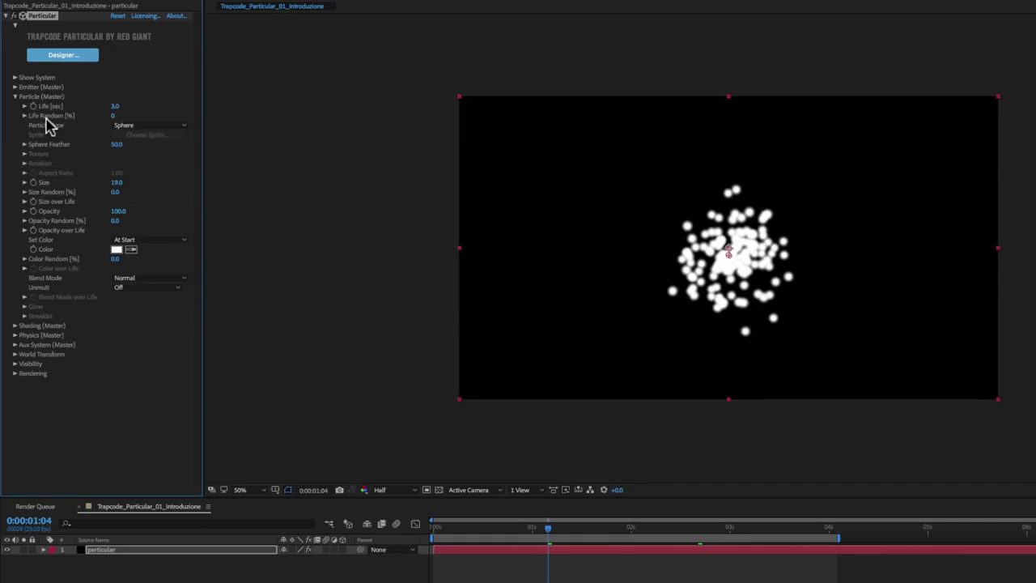
left_click_drag(116, 114, 117, 114)
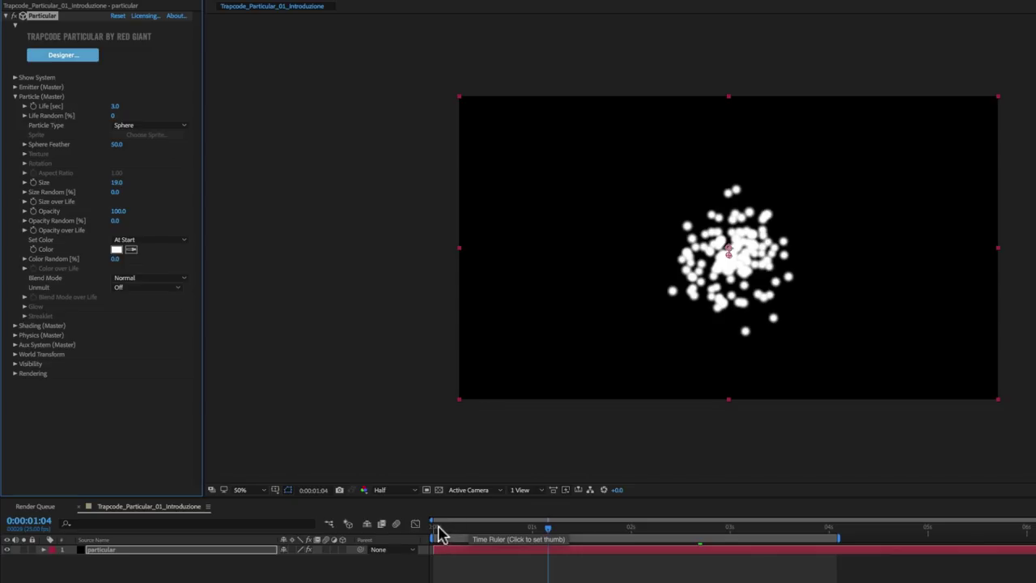
mouse_move(437, 530)
left_mouse_down()
mouse_move(693, 552)
mouse_move(1022, 552)
left_mouse_up()
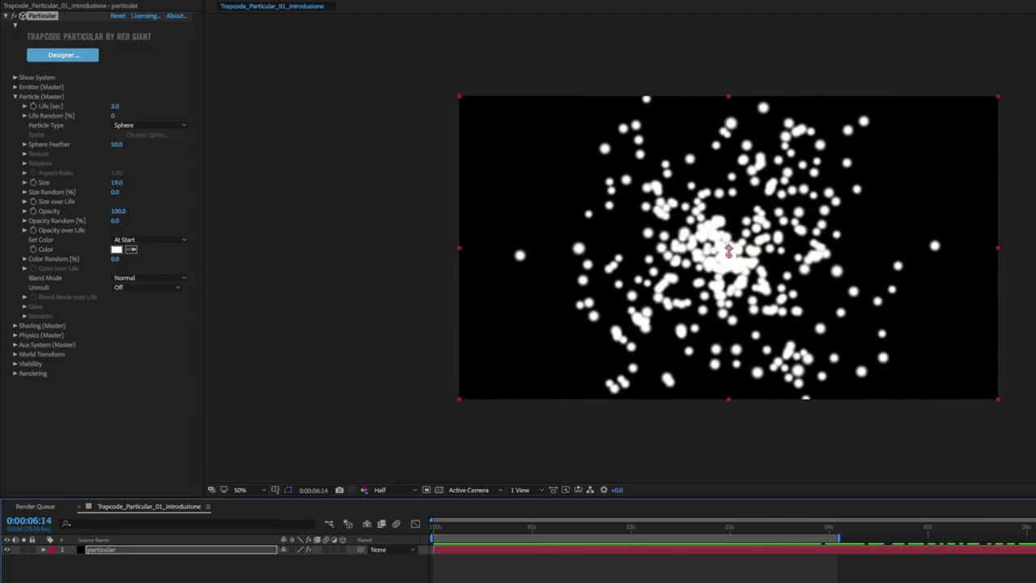
left_click_drag(885, 554, 799, 549)
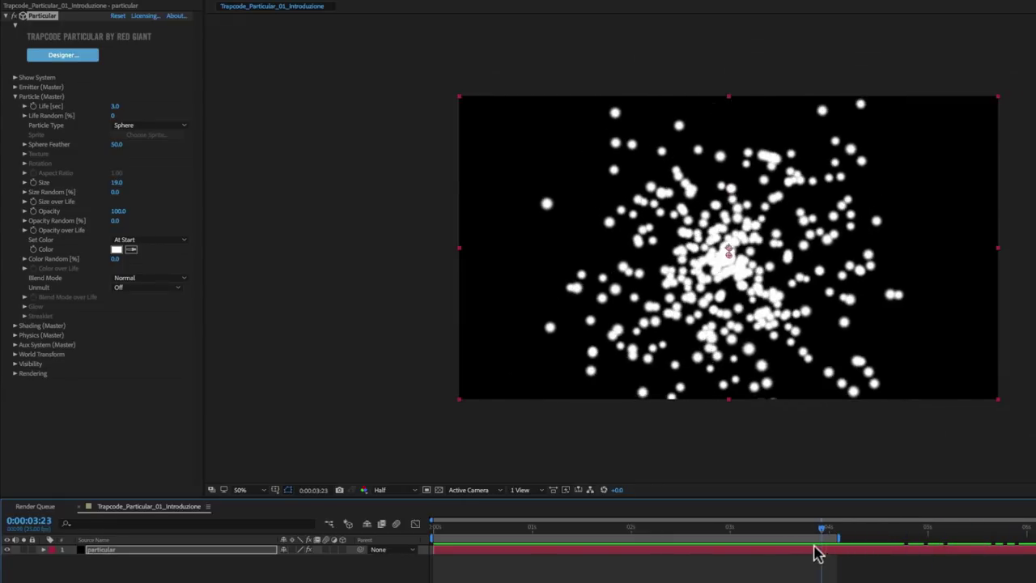
Test a longer particle Life, then shorten it to 1.5 seconds and play back the animation.
left_click(115, 109)
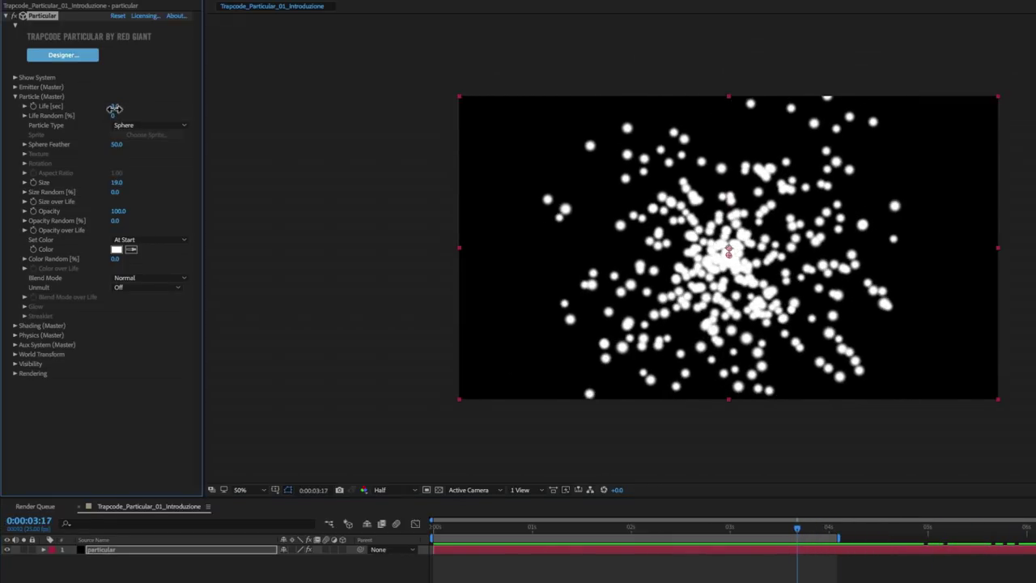
left_click_drag(118, 107, 167, 106)
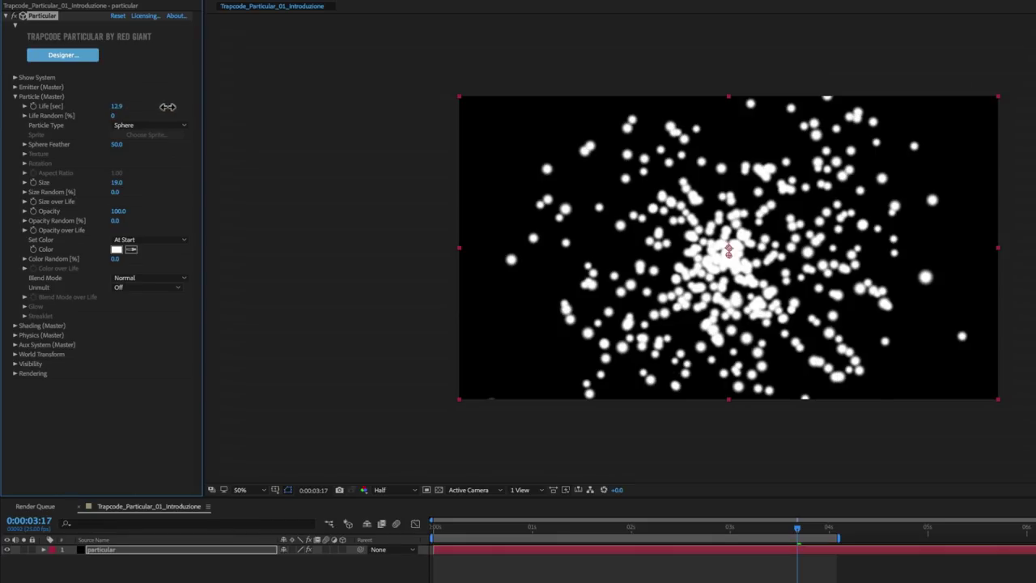
mouse_move(446, 535)
left_mouse_down()
mouse_move(747, 547)
mouse_move(963, 541)
mouse_move(895, 555)
left_mouse_up()
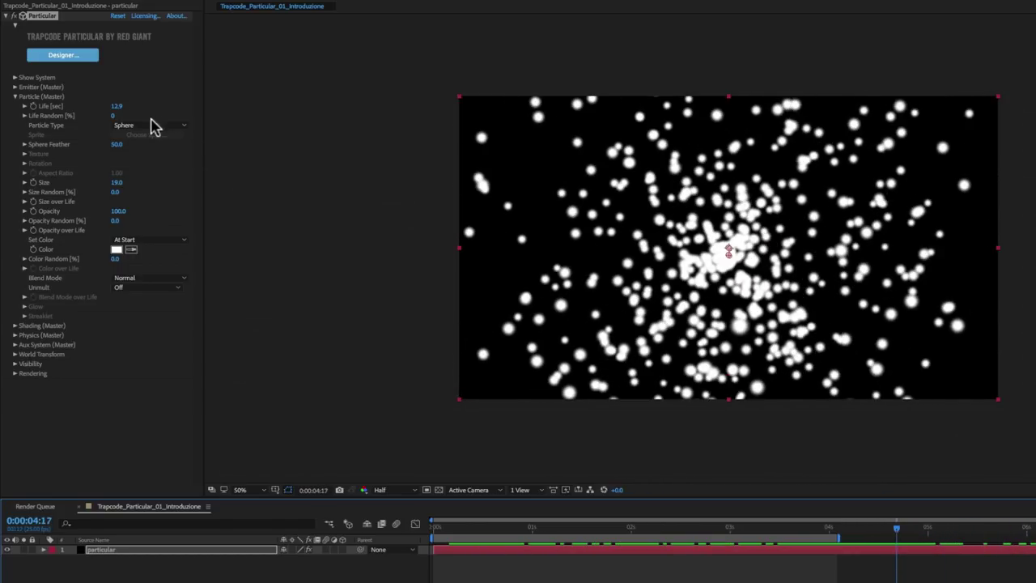
left_click(113, 108)
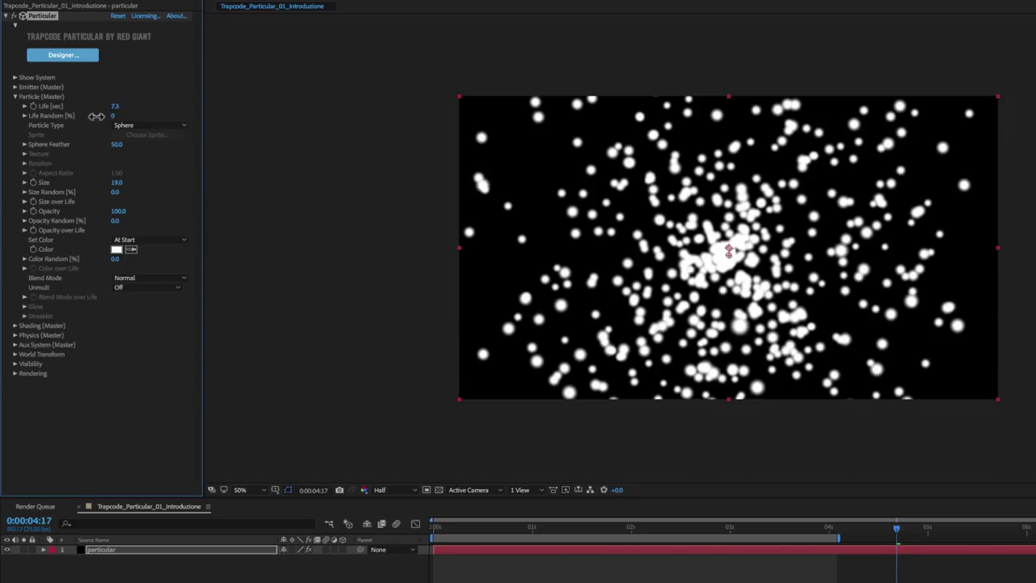
left_click_drag(89, 119, 70, 127)
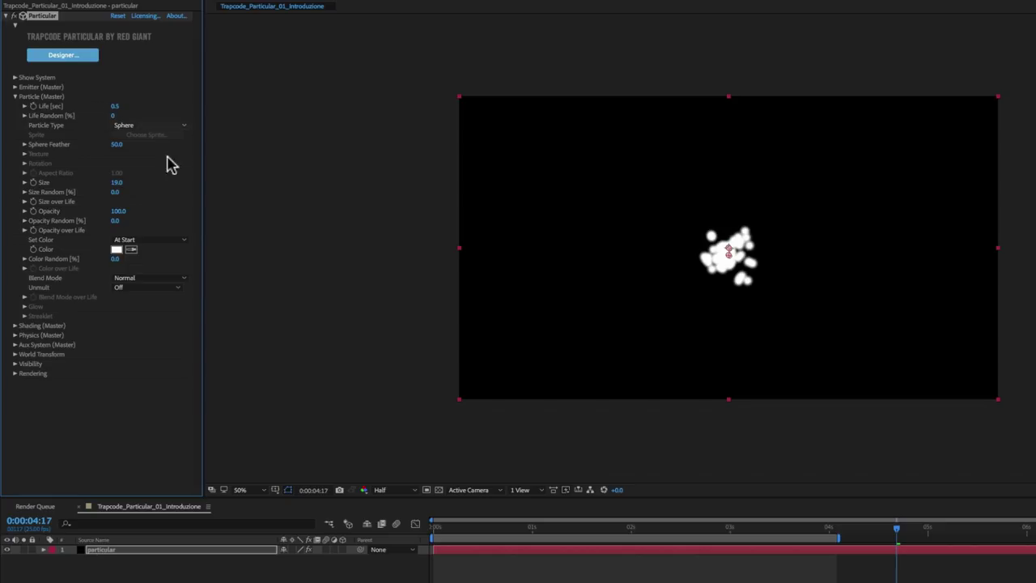
left_click(435, 527)
key("space")
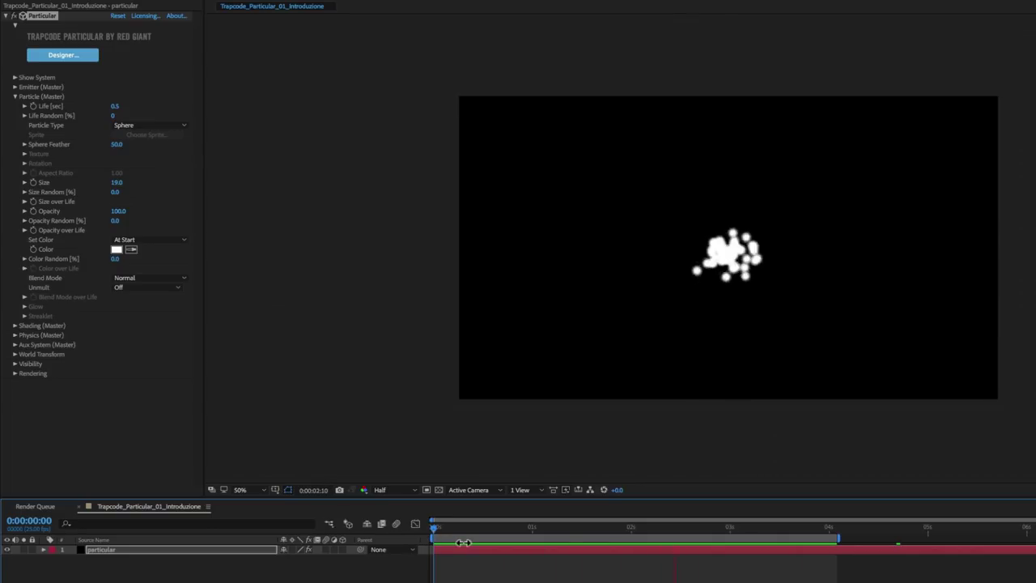
left_click_drag(486, 528, 571, 527)
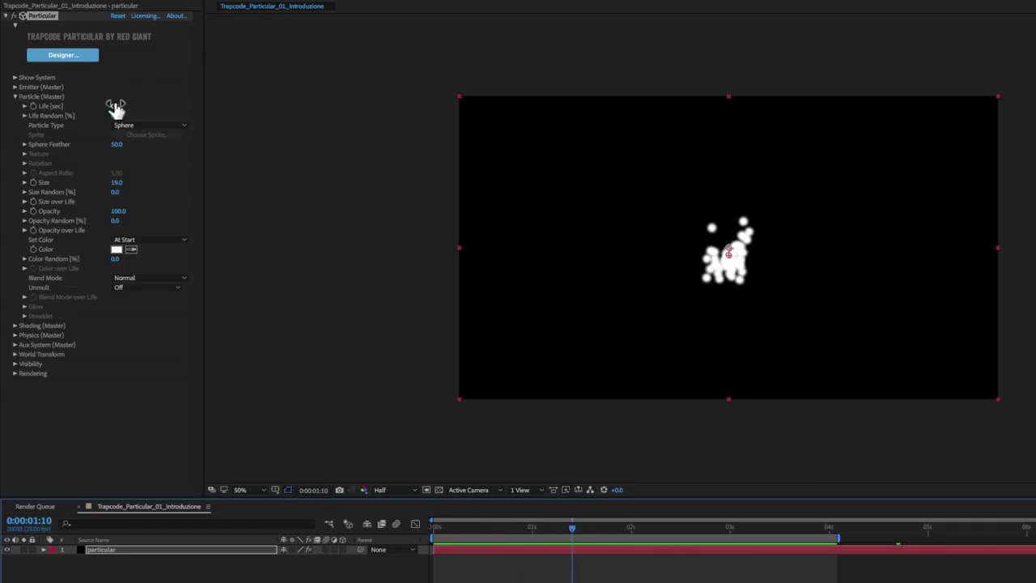
Set particle Life to 2.8 seconds, trying 99% Life Random before returning it to 0.
left_click_drag(113, 106, 119, 107)
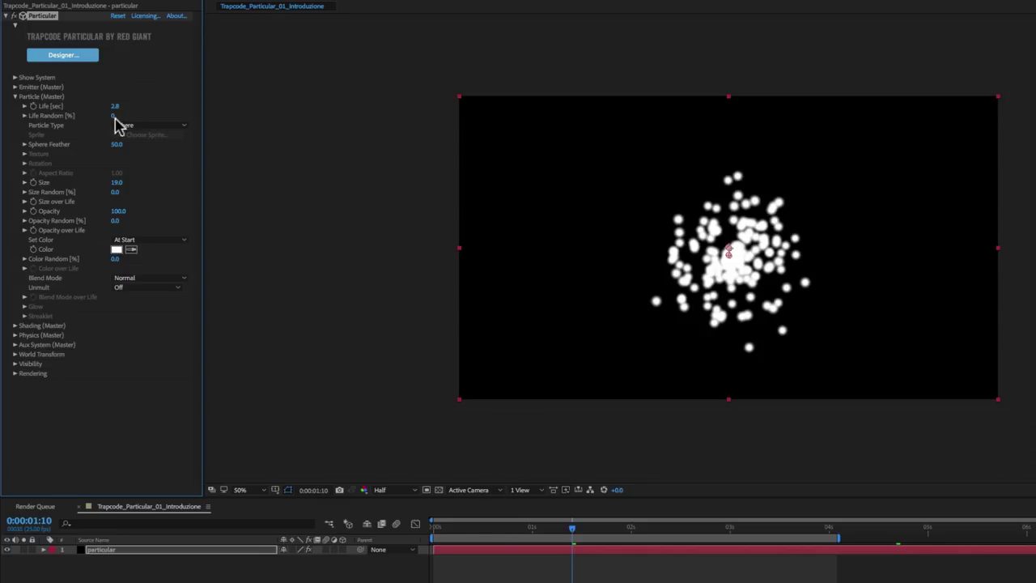
left_click_drag(131, 115, 170, 116)
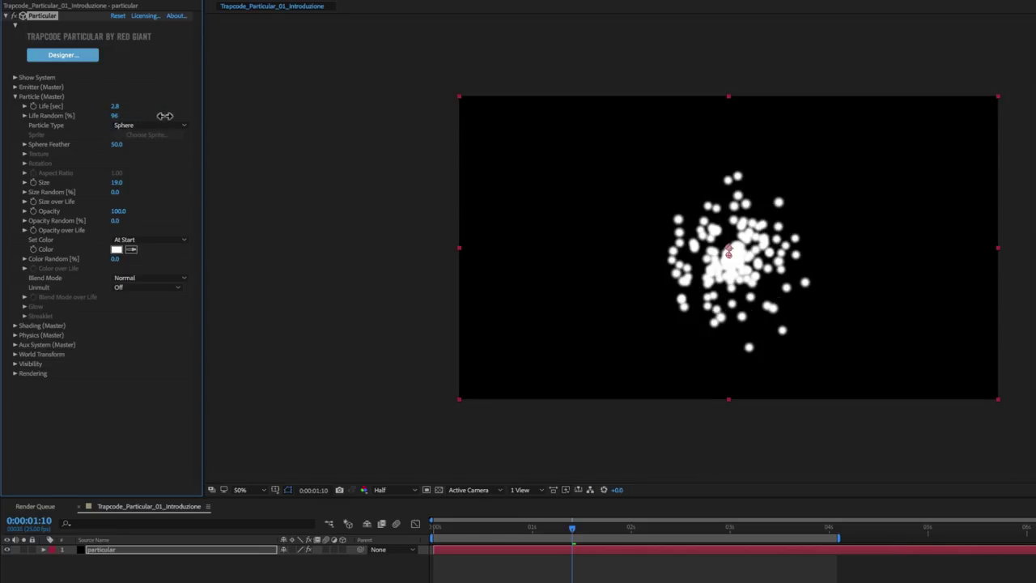
left_click_drag(583, 530, 788, 557)
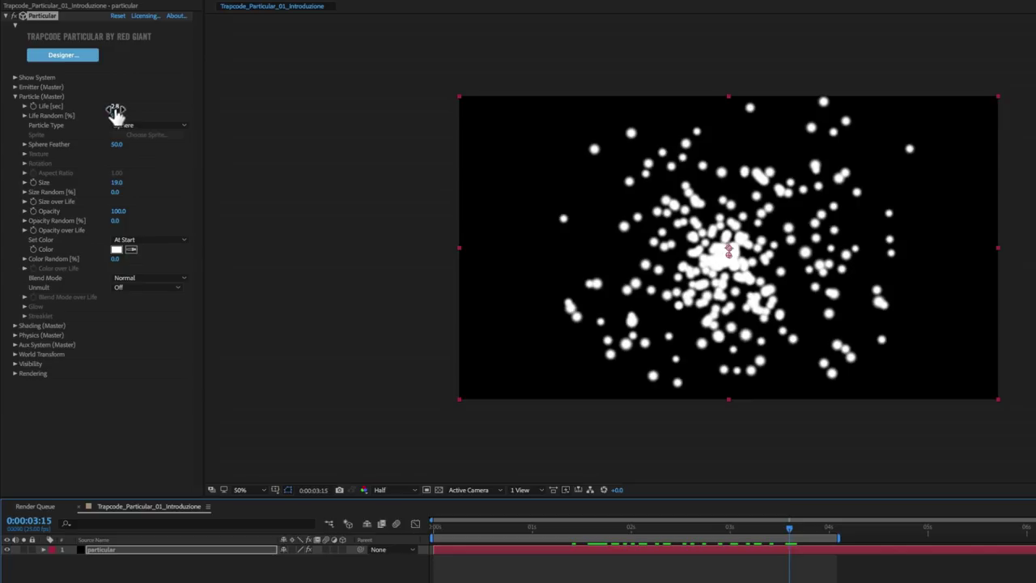
left_click_drag(113, 120, 15, 125)
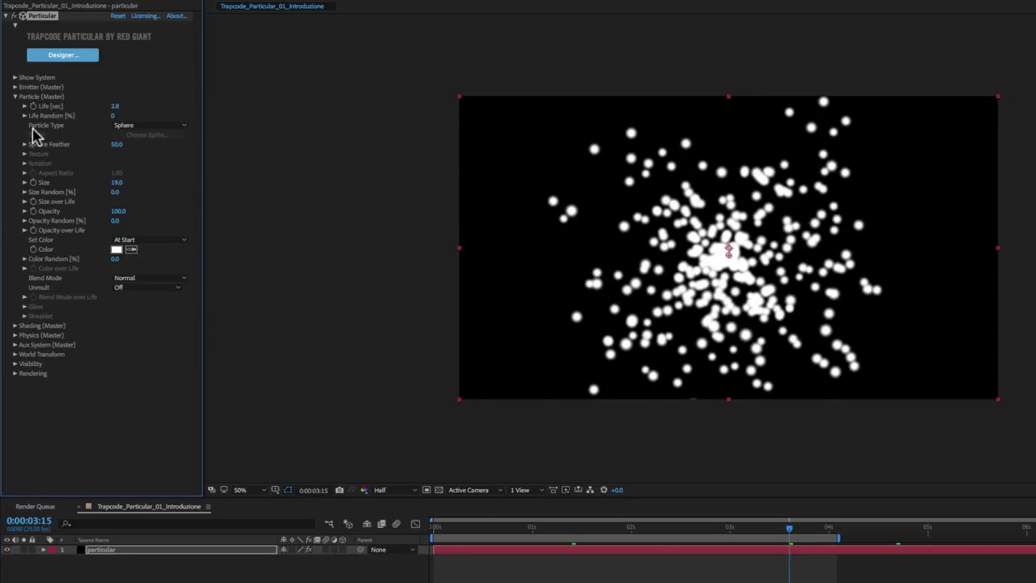
Try Glow Sphere, Star, Cloudlet and Streaklet particle types, then settle on Sphere.
left_click(149, 127)
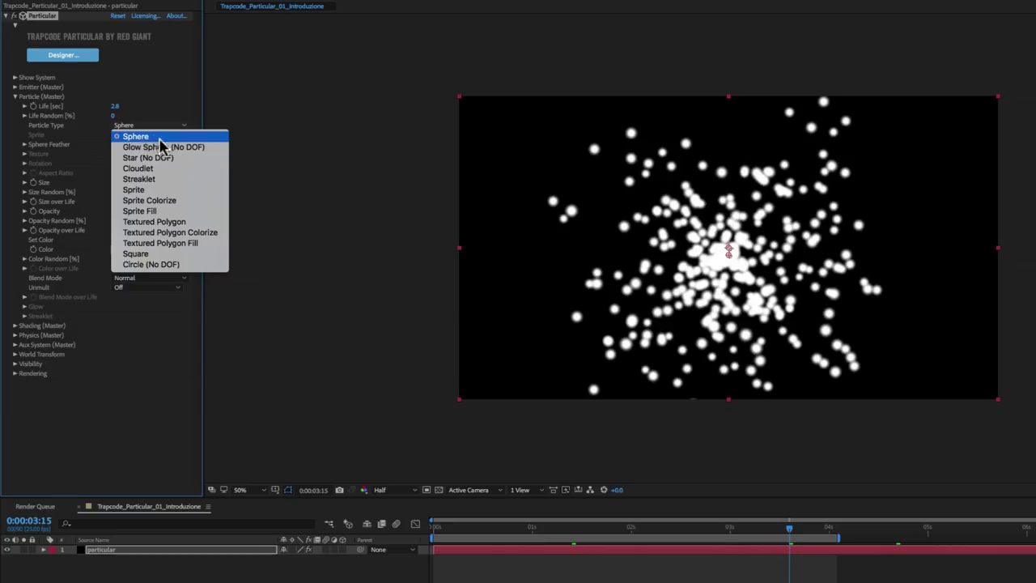
left_click(144, 148)
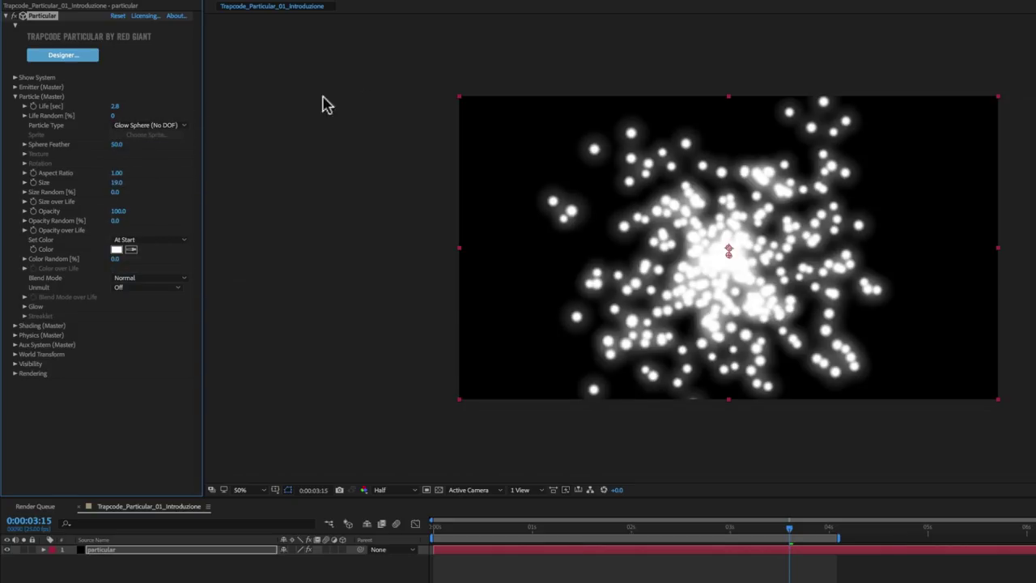
left_click(163, 129)
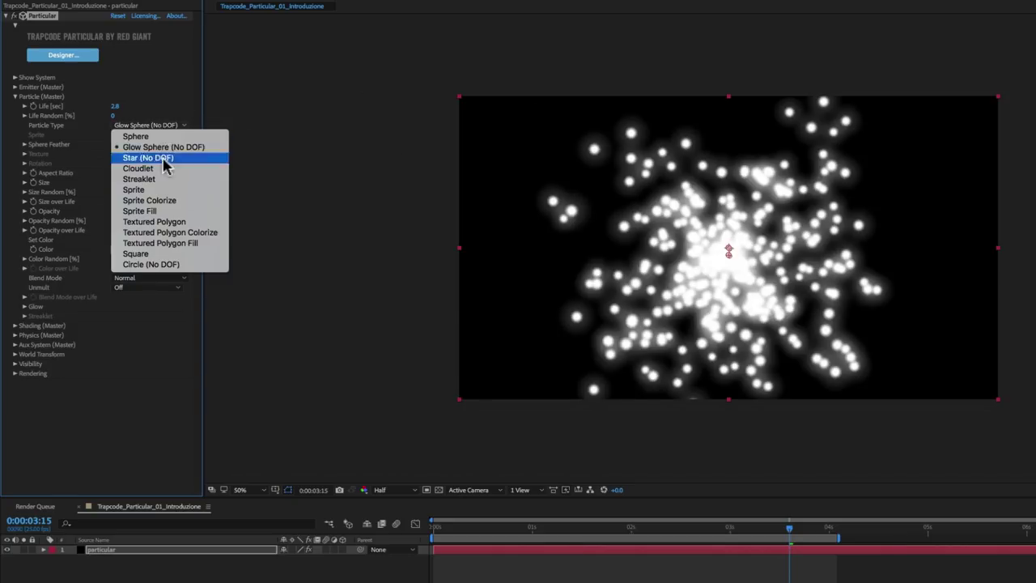
left_click(150, 158)
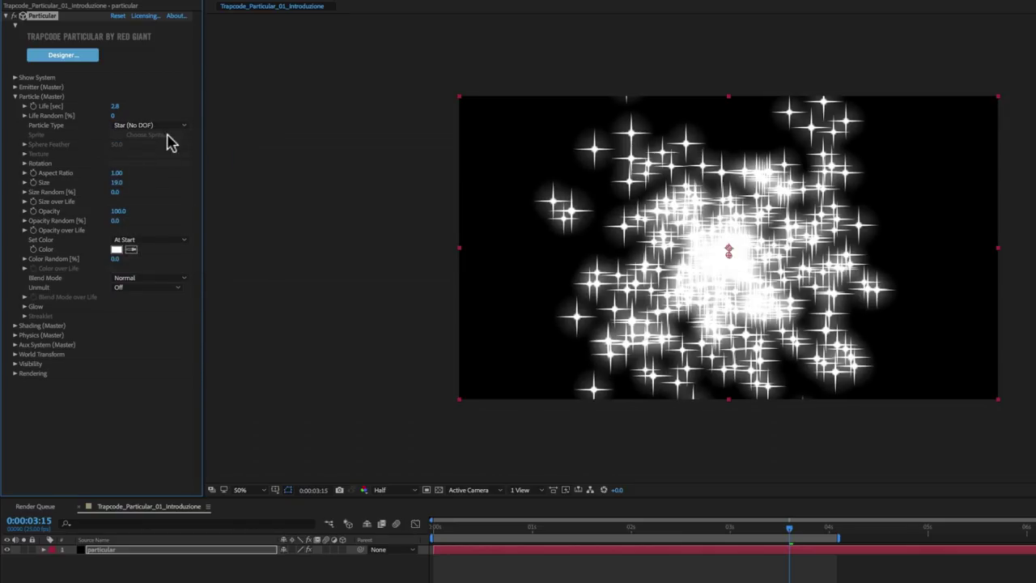
left_click(154, 127)
left_click(142, 169)
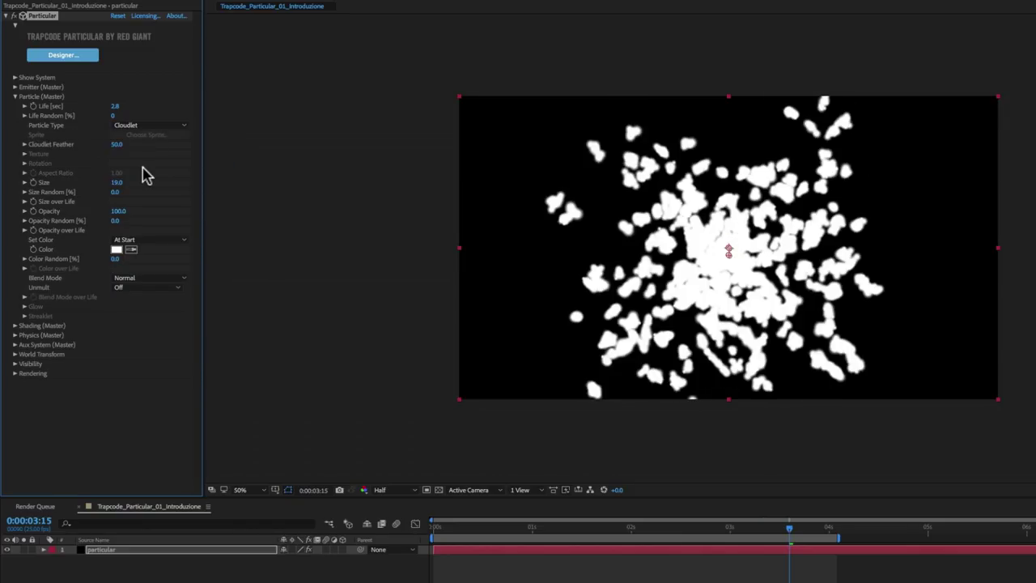
left_click(148, 124)
left_click(141, 179)
left_click(160, 126)
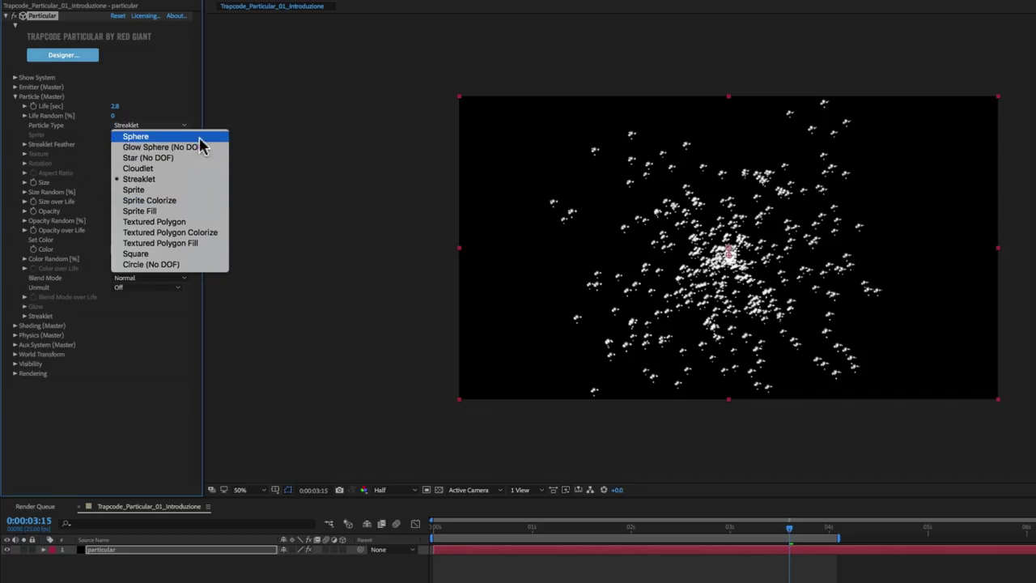
left_click(135, 138)
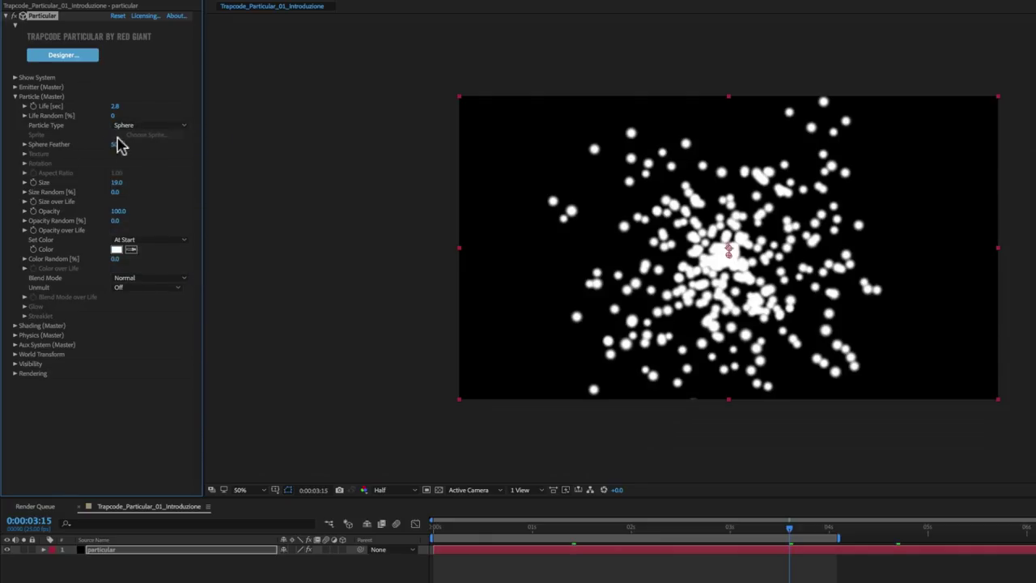
left_click_drag(118, 152, 119, 150)
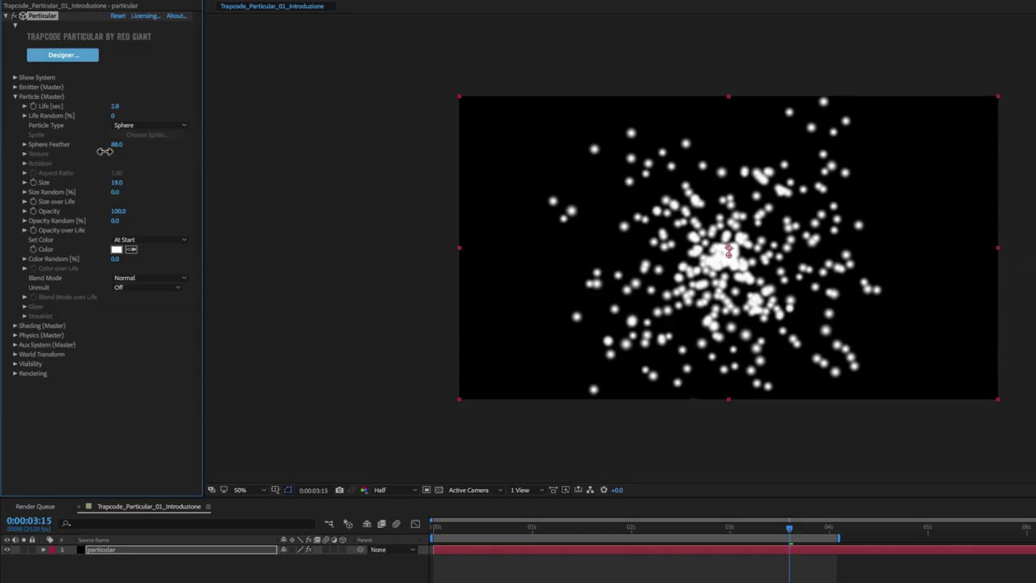
left_click_drag(100, 152, 11, 148)
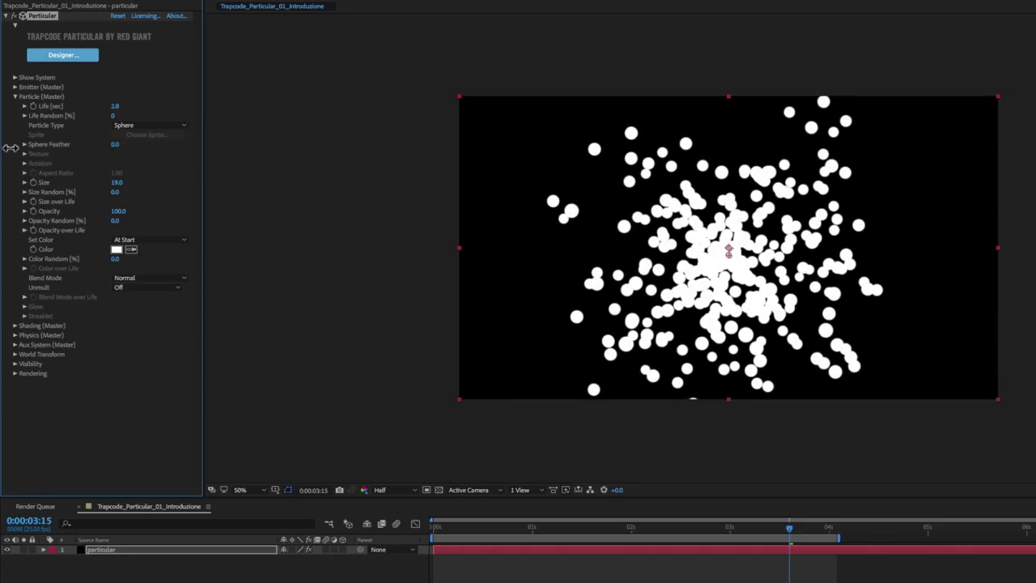
left_click_drag(30, 145, 114, 145)
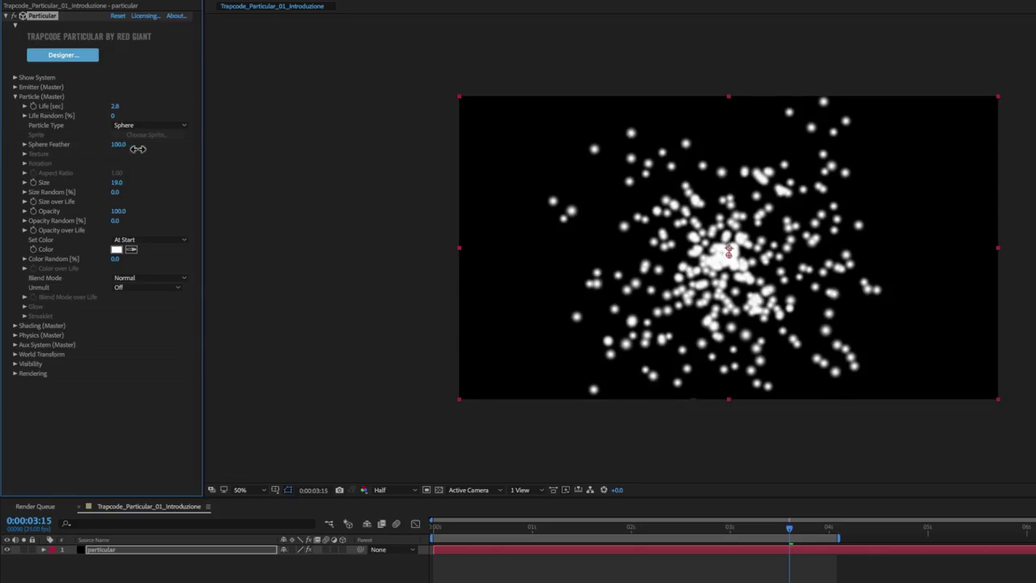
left_click_drag(112, 149, 110, 149)
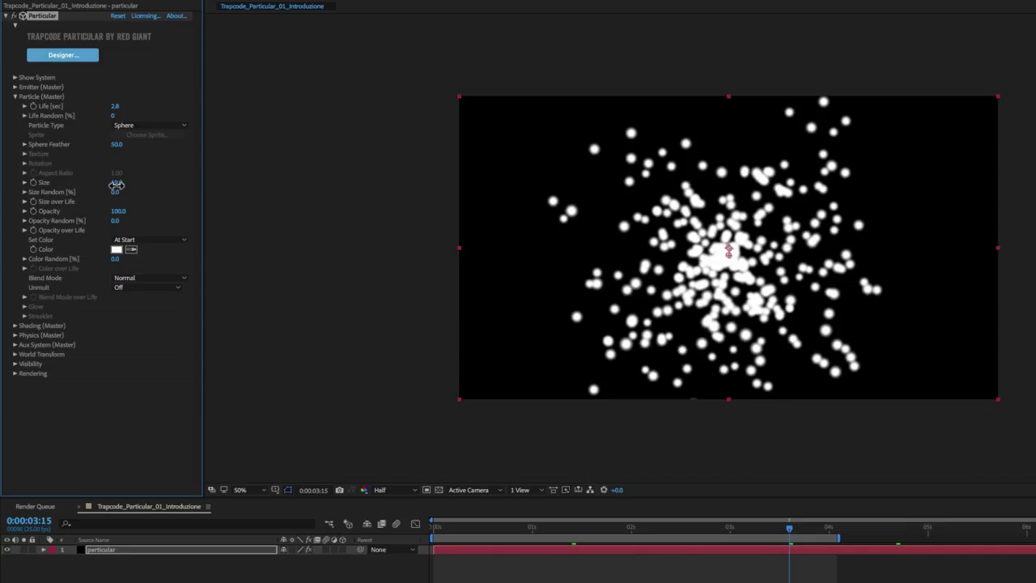
Set particle Size to 27 and Size Random to 79%.
mouse_move(118, 185)
left_mouse_down()
mouse_move(164, 180)
mouse_move(116, 180)
left_mouse_up()
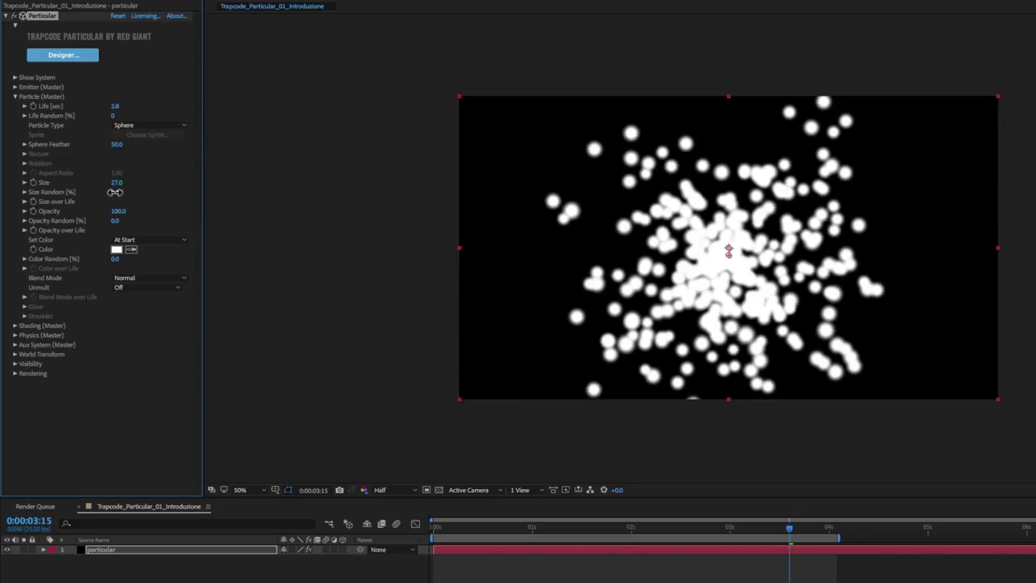
left_click_drag(117, 192, 170, 198)
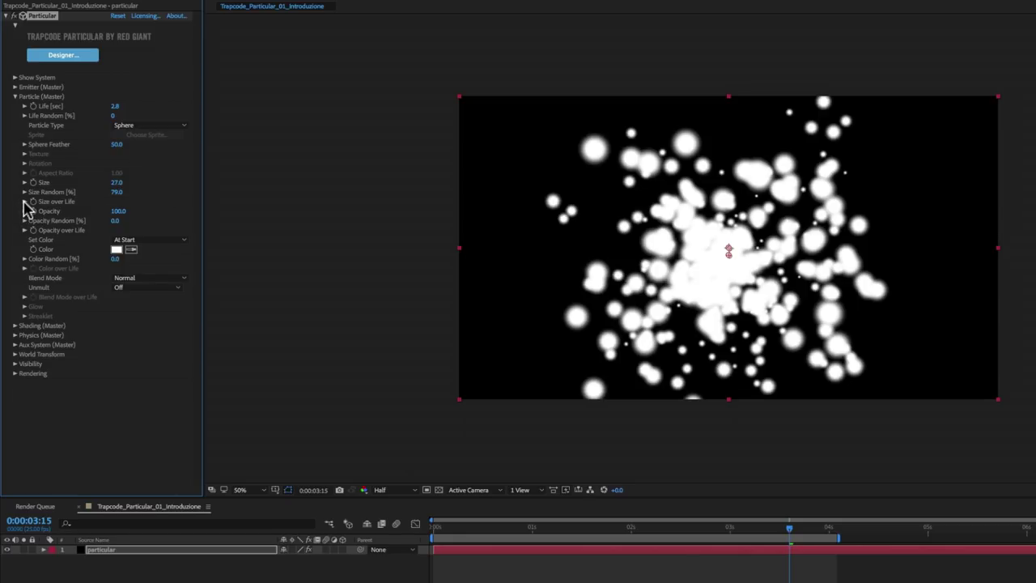
Apply the descending Size over Life preset so particles shrink from full size to zero.
left_click(24, 201)
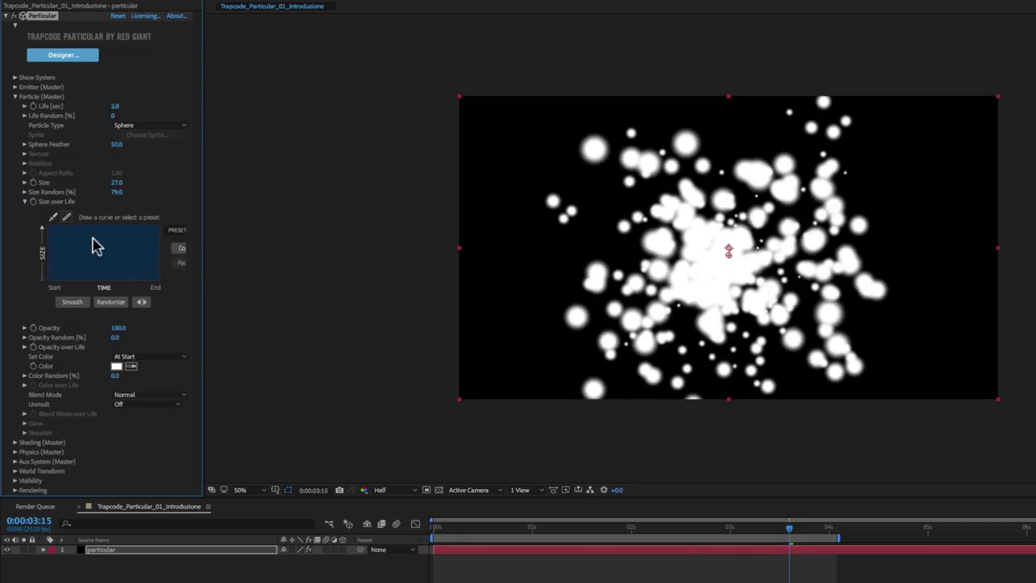
left_click_drag(202, 284, 247, 286)
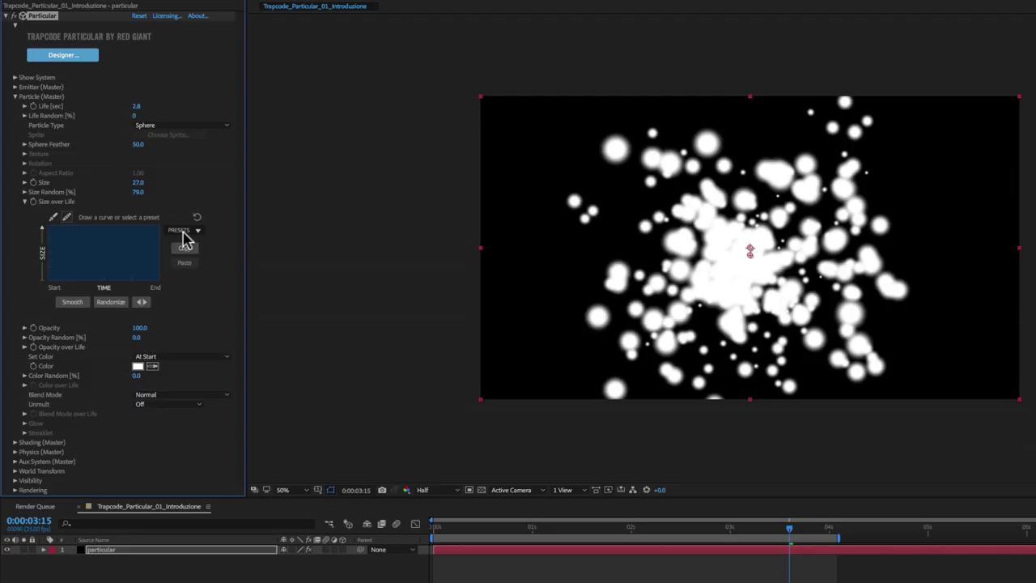
left_click(193, 232)
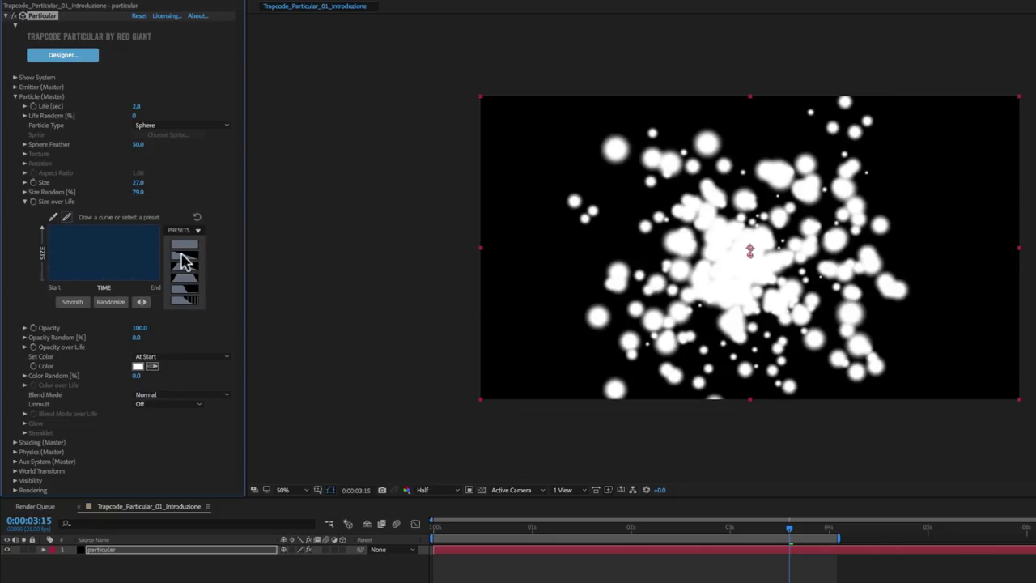
left_click(183, 259)
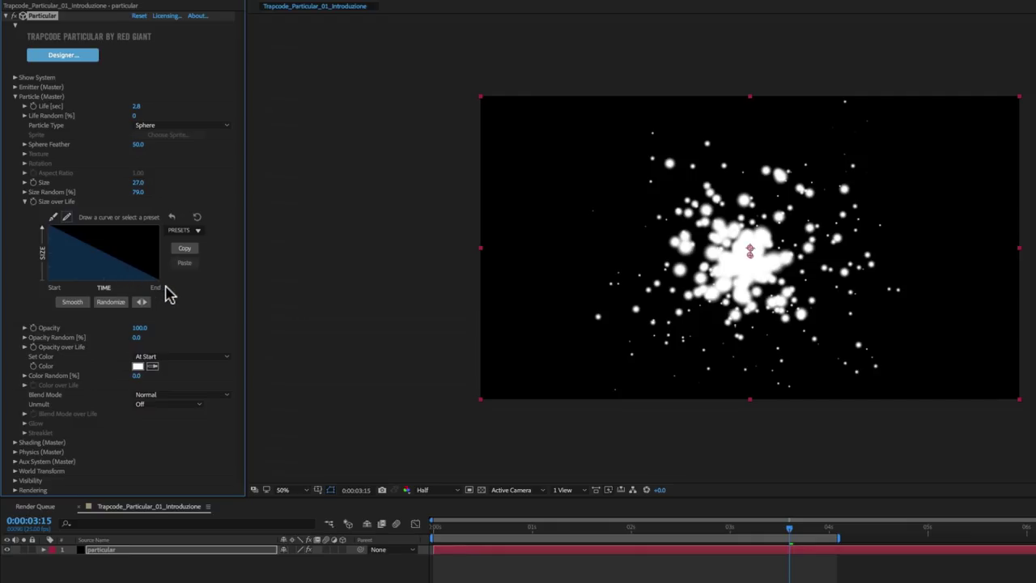
left_click_drag(668, 539, 435, 539)
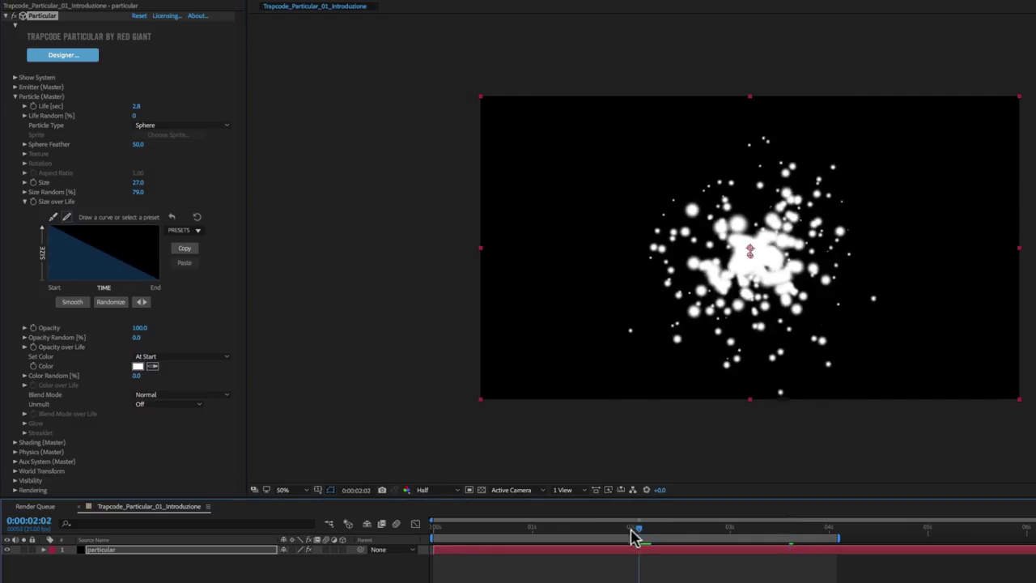
Extend the work area to the timeline end and preview the peaked Size over Life preset.
left_click_drag(843, 539, 1032, 539)
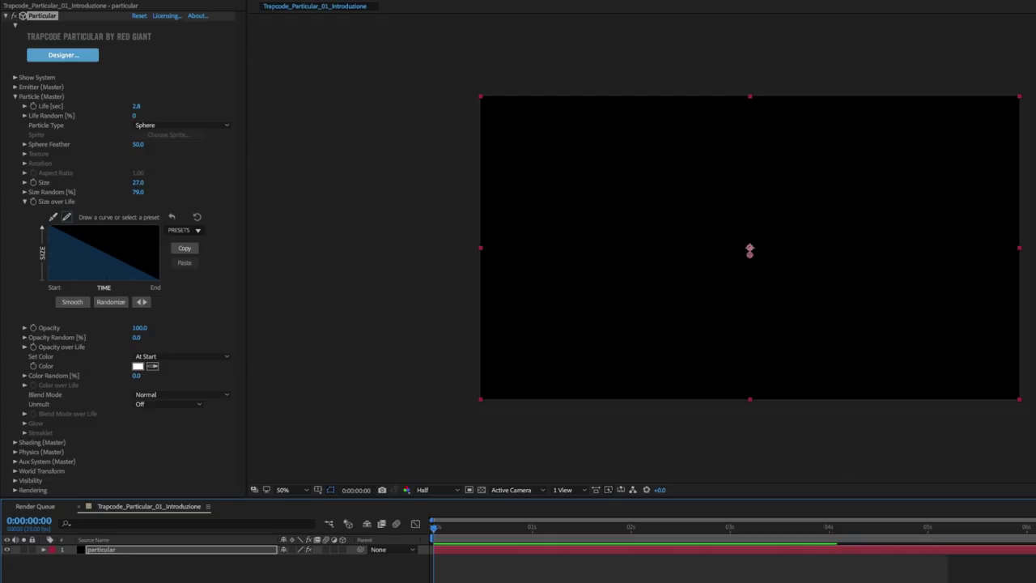
key("space")
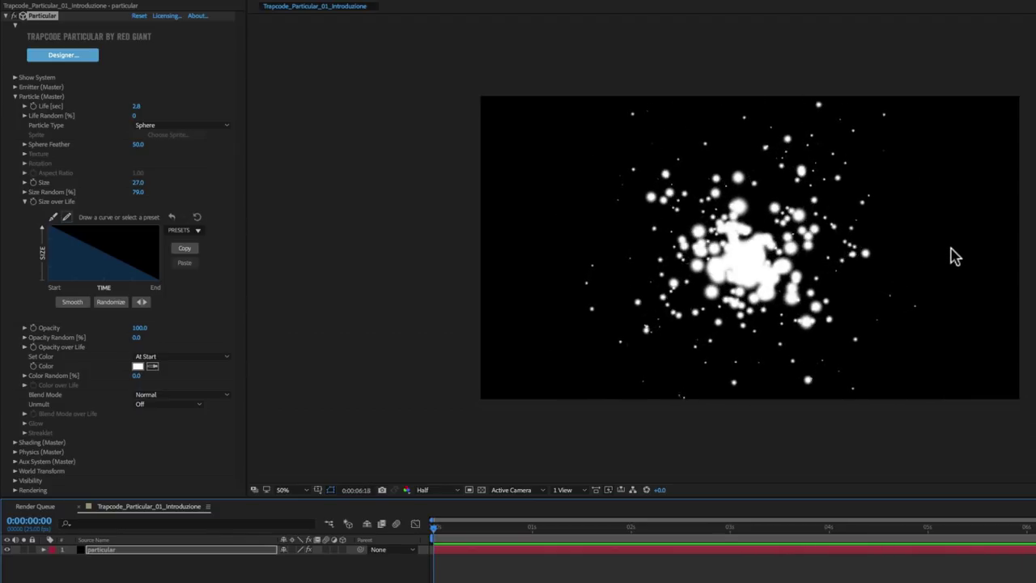
left_click_drag(486, 527, 517, 527)
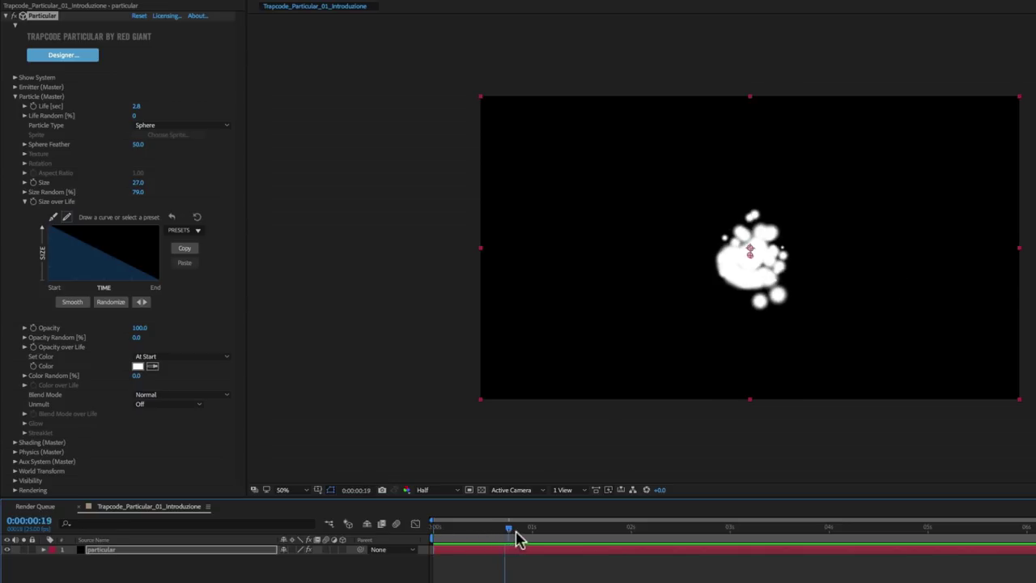
left_click(190, 231)
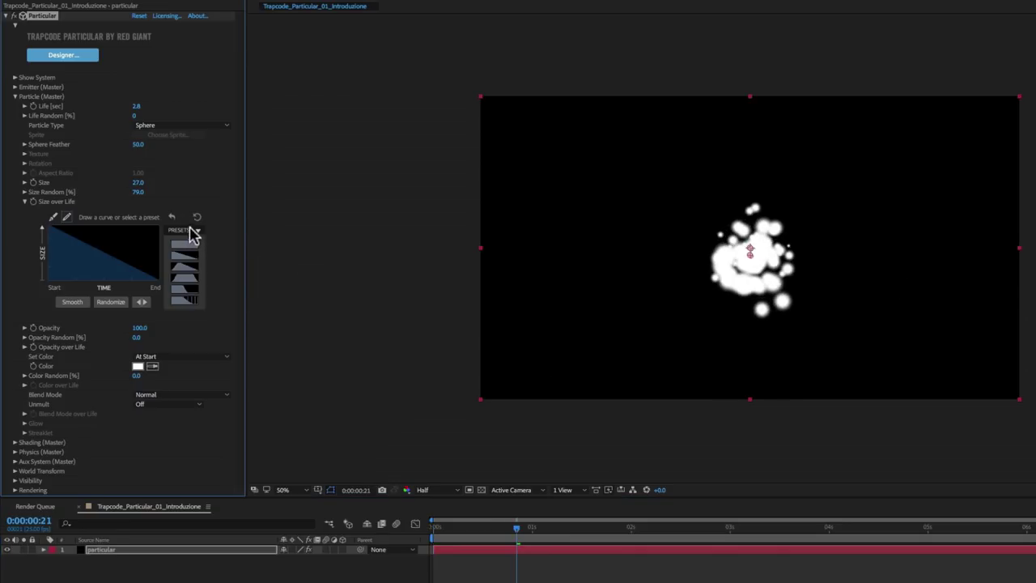
left_click(183, 271)
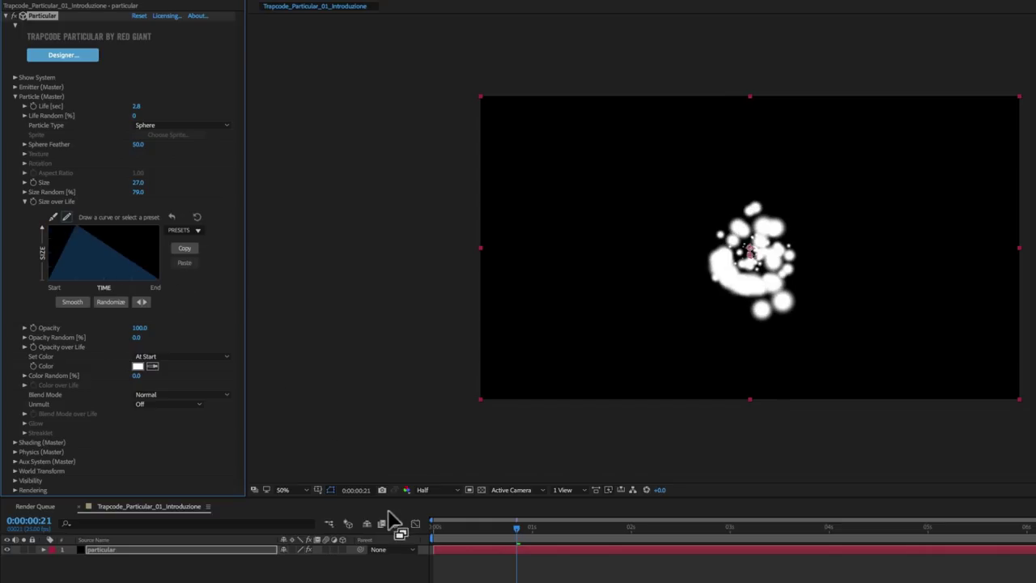
left_click(541, 564)
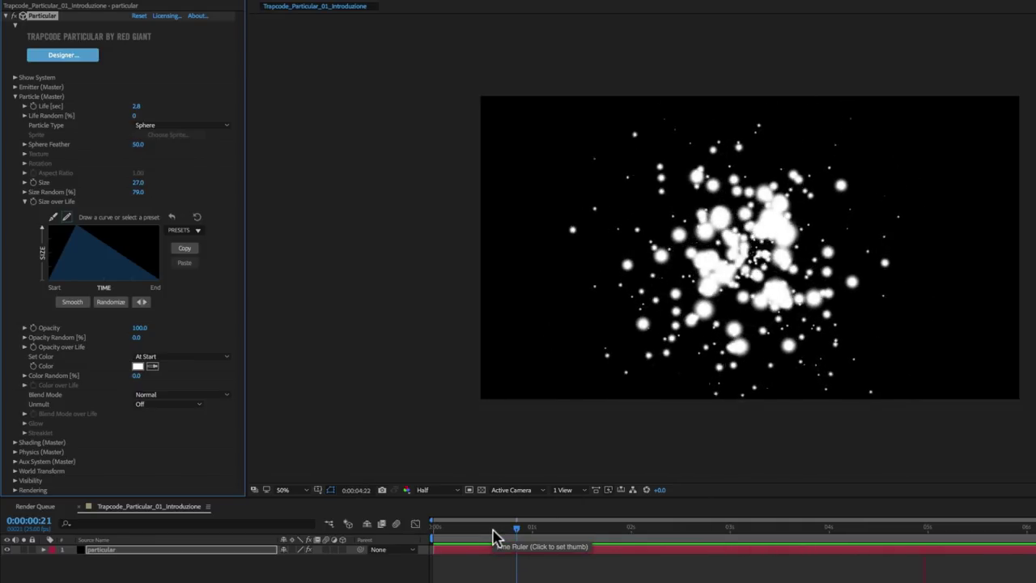
left_click_drag(495, 536, 963, 537)
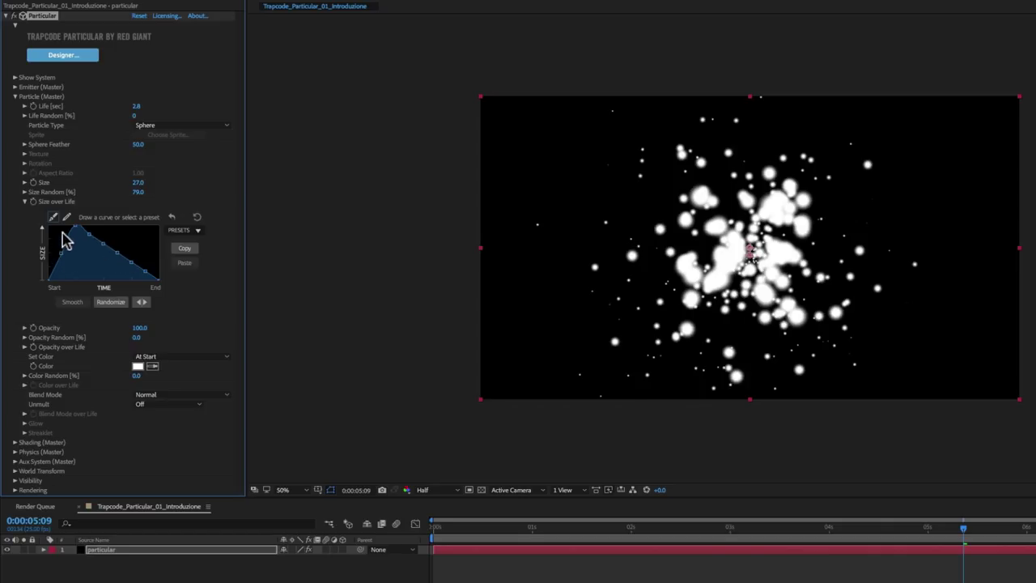
Draw a wavy three-peak Size over Life curve and preview the pulsing particles.
left_click(58, 249)
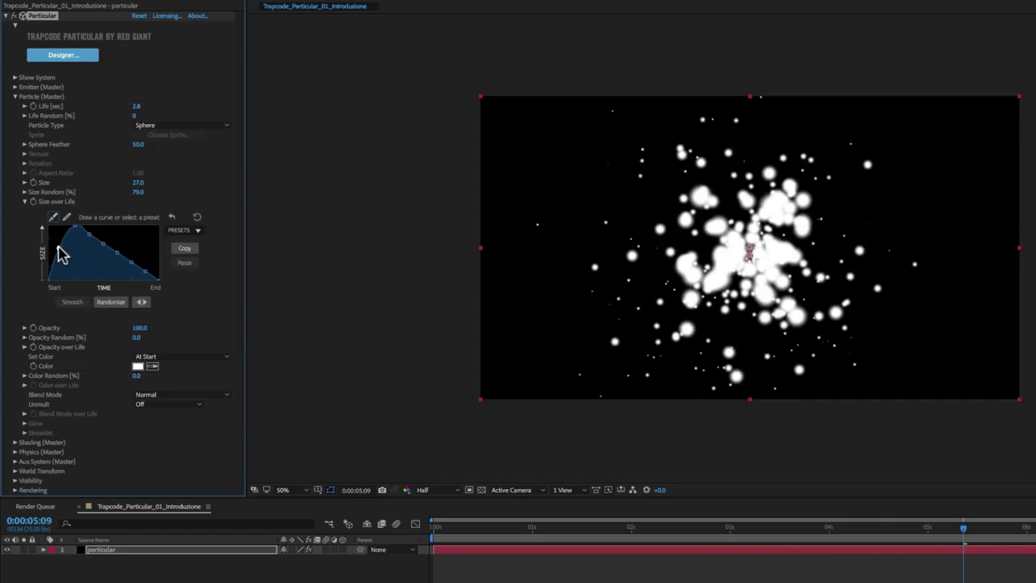
mouse_move(99, 243)
left_mouse_down()
mouse_move(92, 275)
mouse_move(117, 235)
mouse_move(127, 276)
mouse_move(147, 248)
left_mouse_up()
left_click_drag(477, 524, 572, 524)
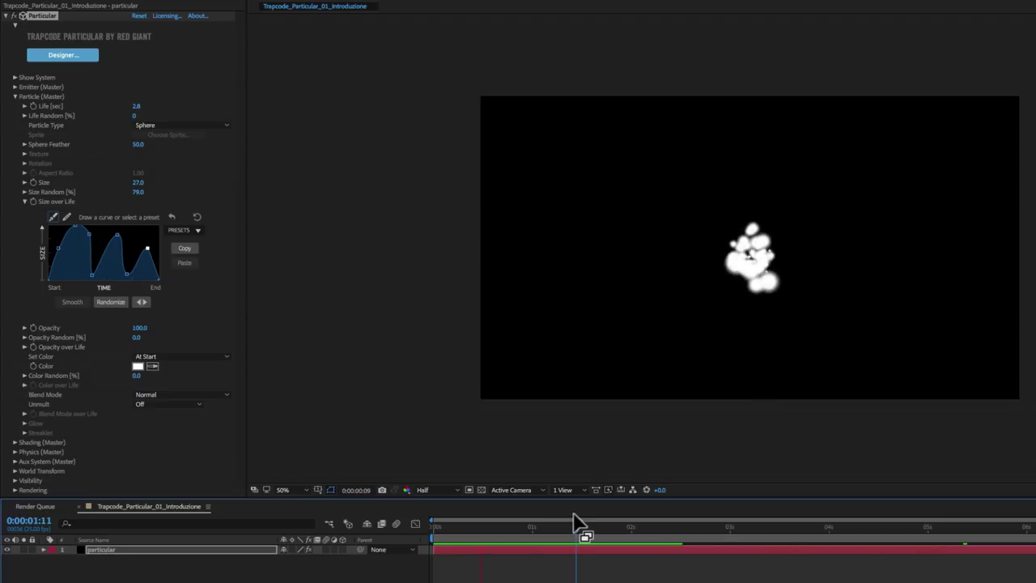
key("space")
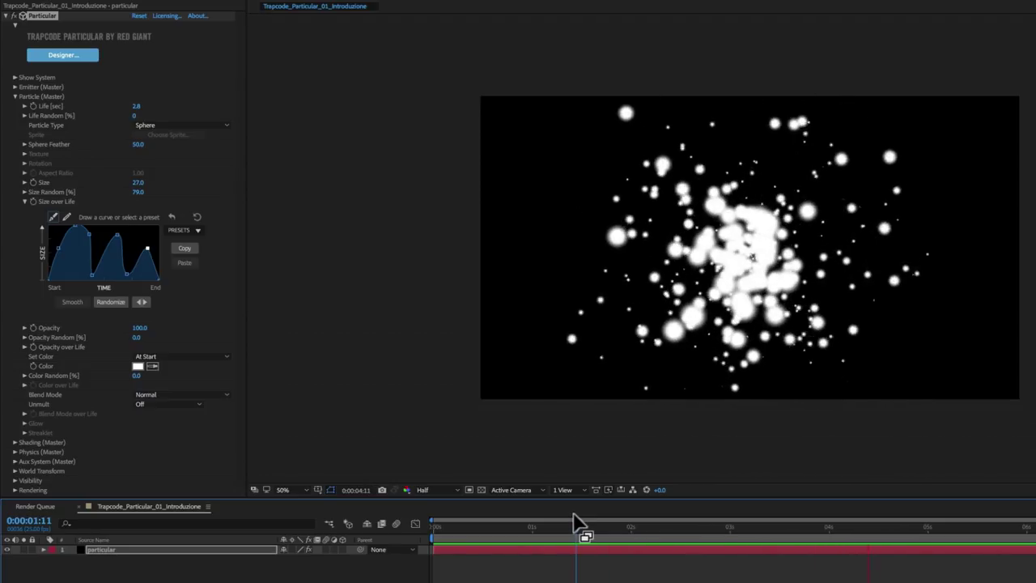
left_click(565, 528)
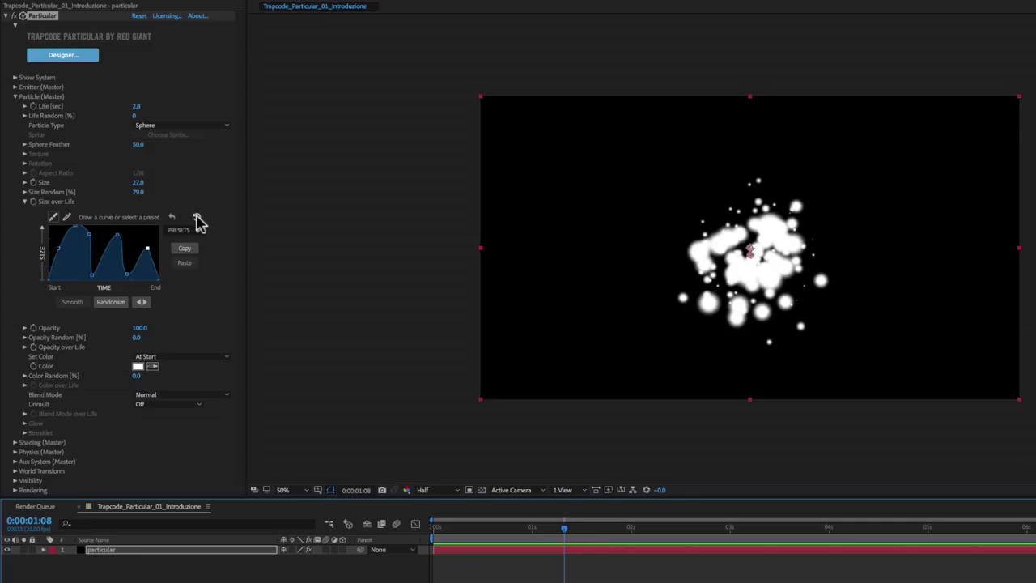
Reset Size over Life to flat, then set particle Opacity to 81 with Opacity Random at 0.
left_click(196, 217)
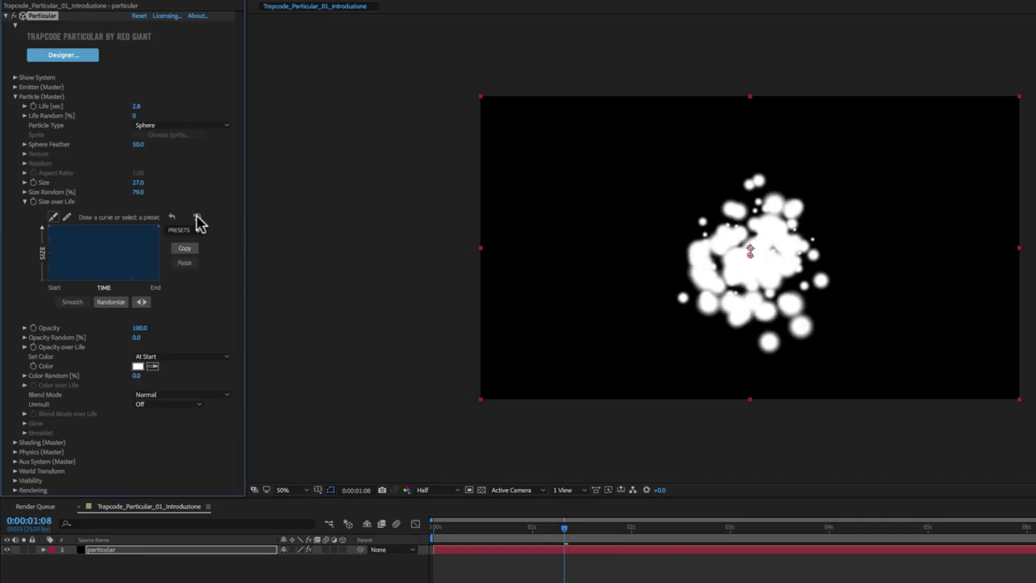
left_click(24, 202)
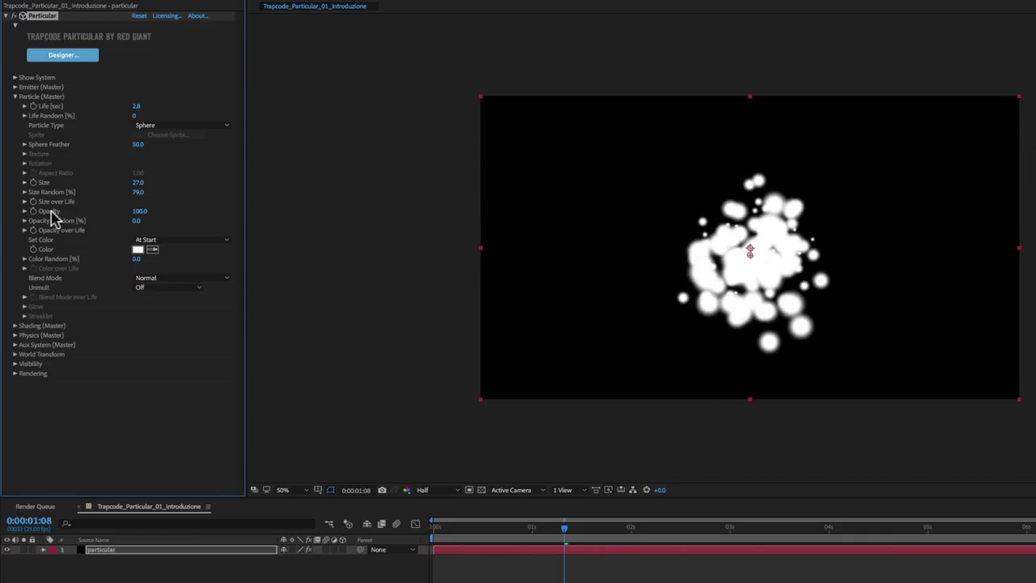
mouse_move(140, 212)
left_mouse_down()
mouse_move(154, 212)
mouse_move(115, 214)
mouse_move(150, 223)
left_mouse_up()
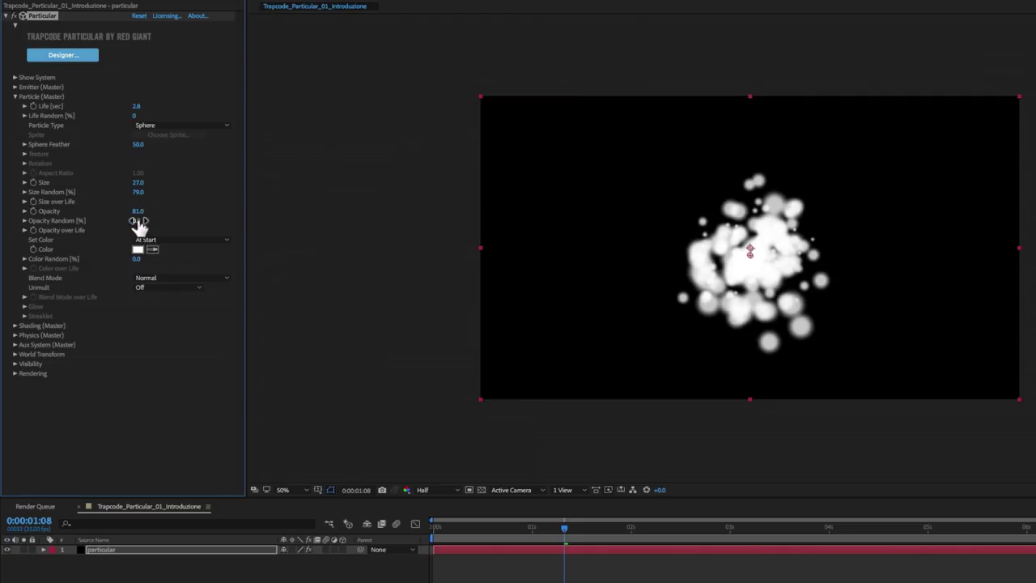
left_click_drag(139, 222, 221, 232)
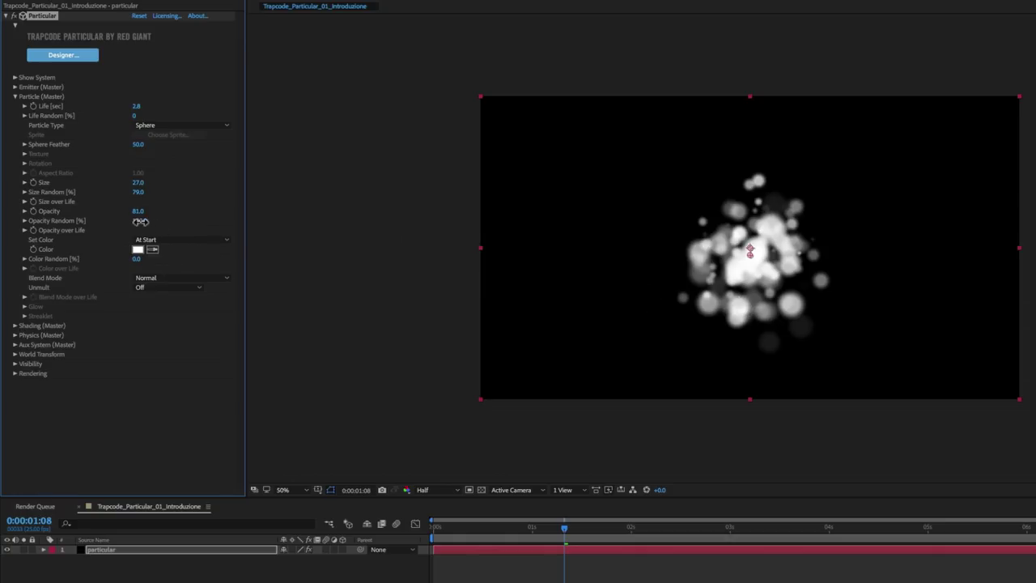
left_click_drag(140, 221, 70, 226)
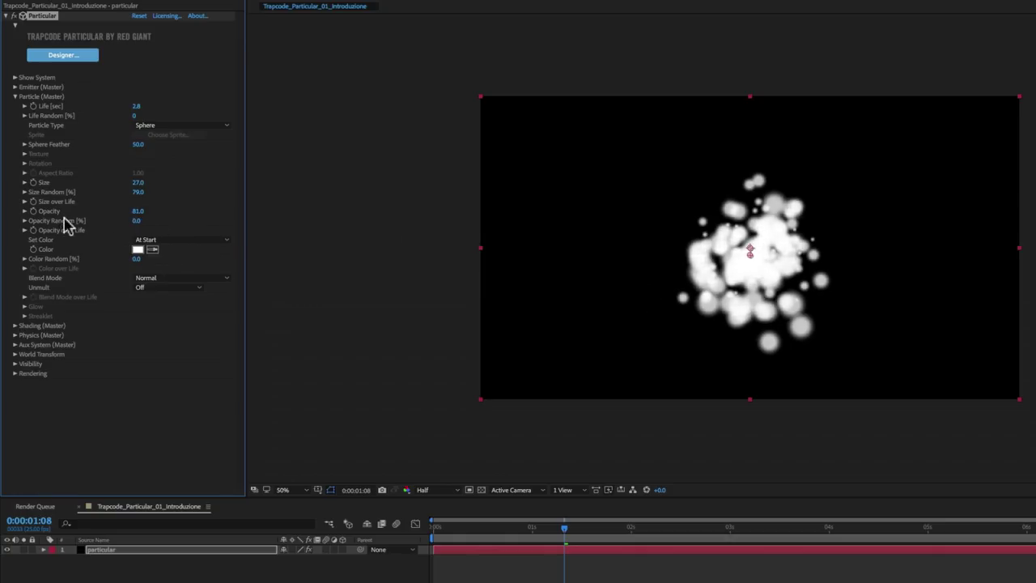
left_click(24, 230)
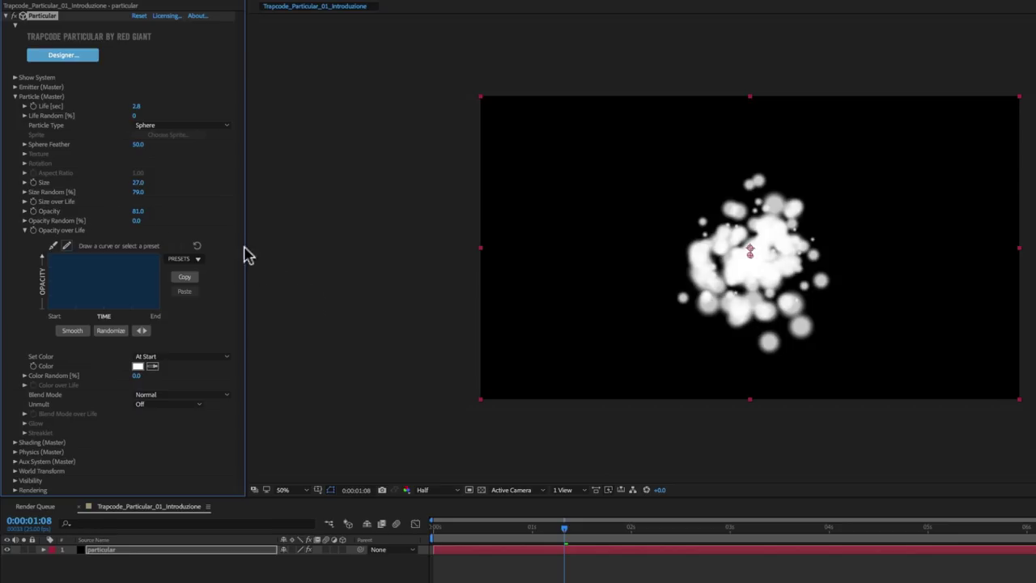
Preview the descending fade-out Opacity over Life preset, then reset it to constant opacity.
left_click(195, 259)
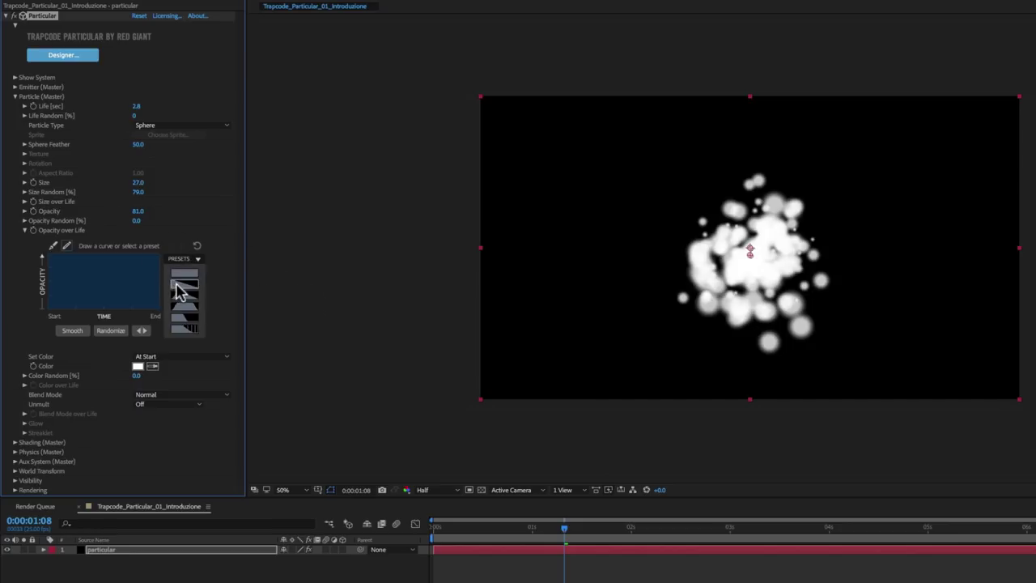
left_click(183, 289)
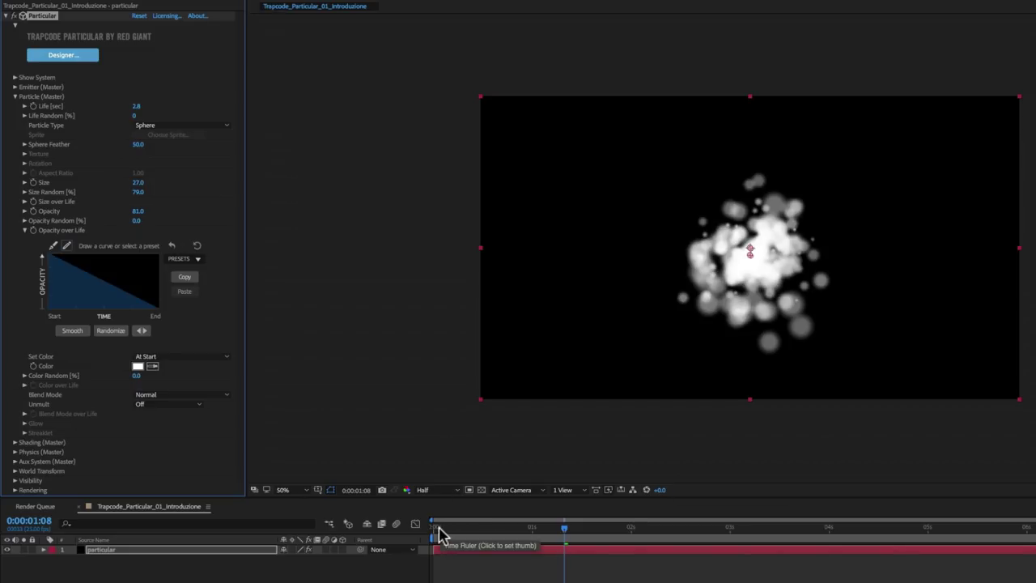
left_click(443, 532)
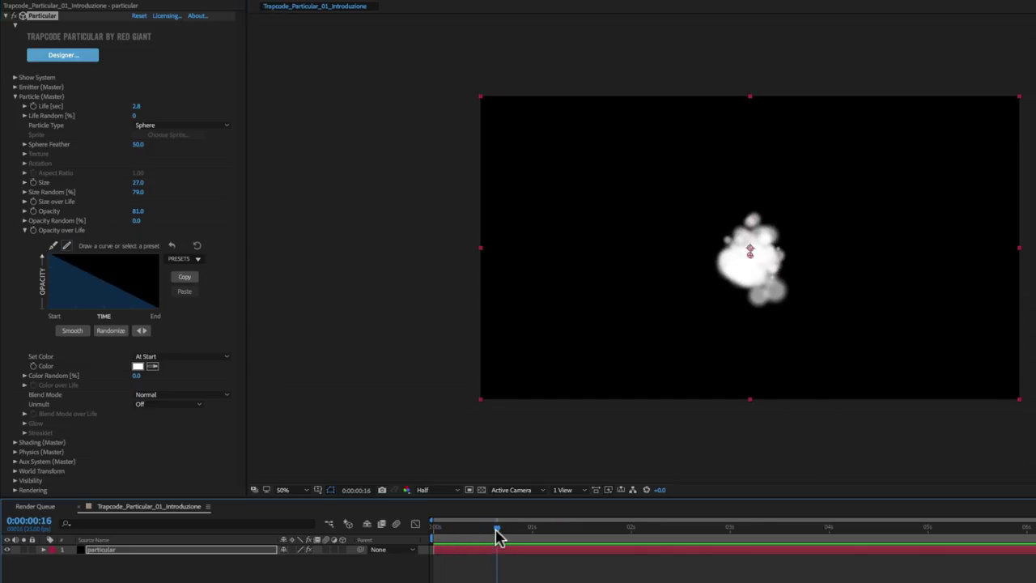
left_click_drag(443, 533, 893, 531)
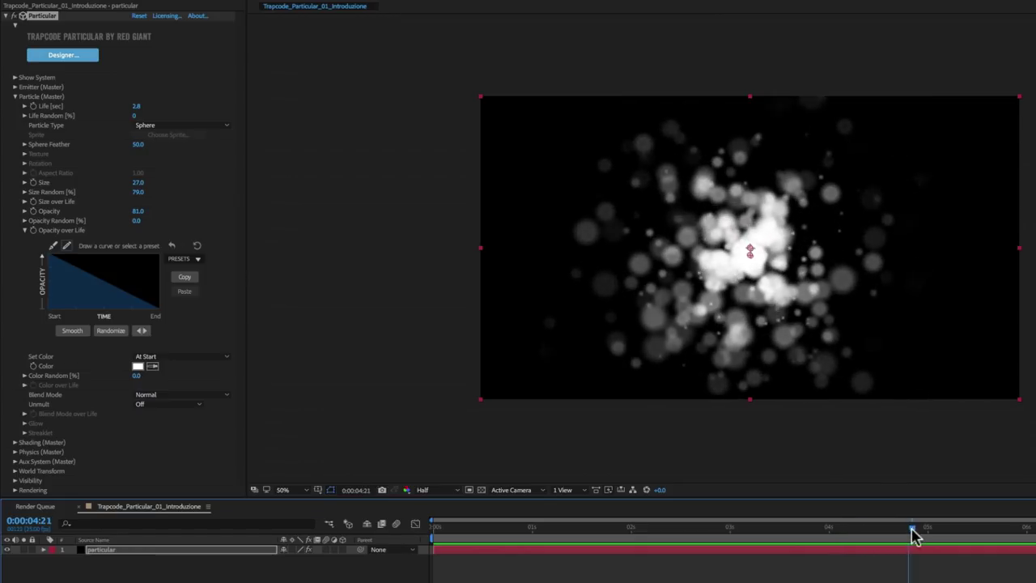
left_click(726, 530)
left_click_drag(518, 530, 512, 531)
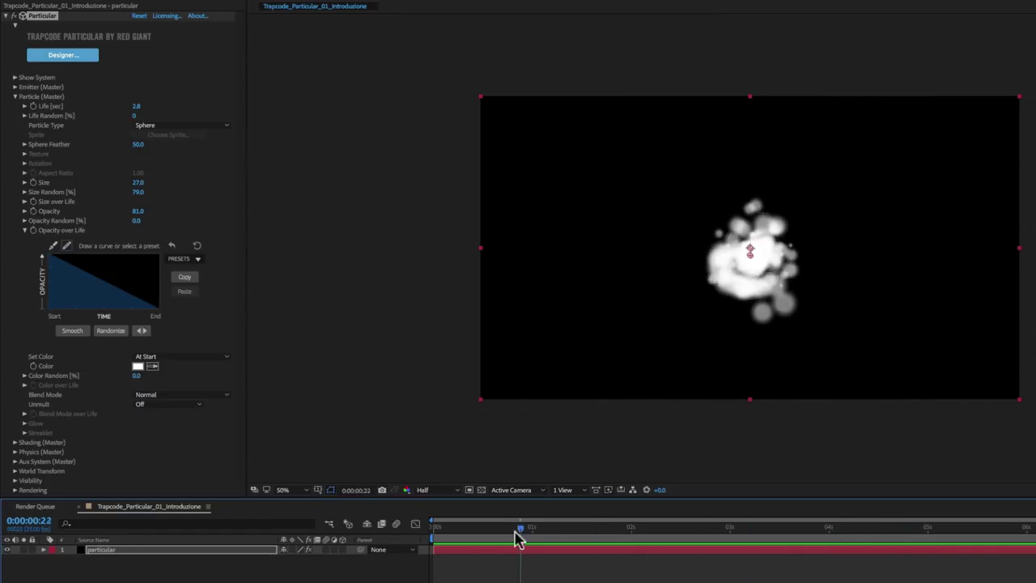
left_click(197, 245)
left_click(26, 230)
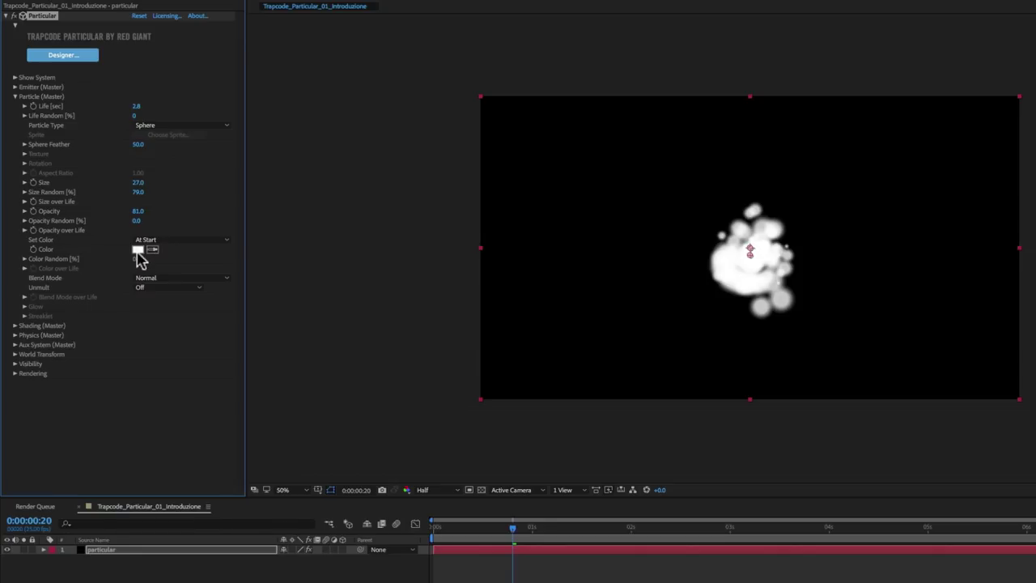
Set the particle colour to red (E03030), leaving Color Random at 0 after a 100% test.
left_click(138, 251)
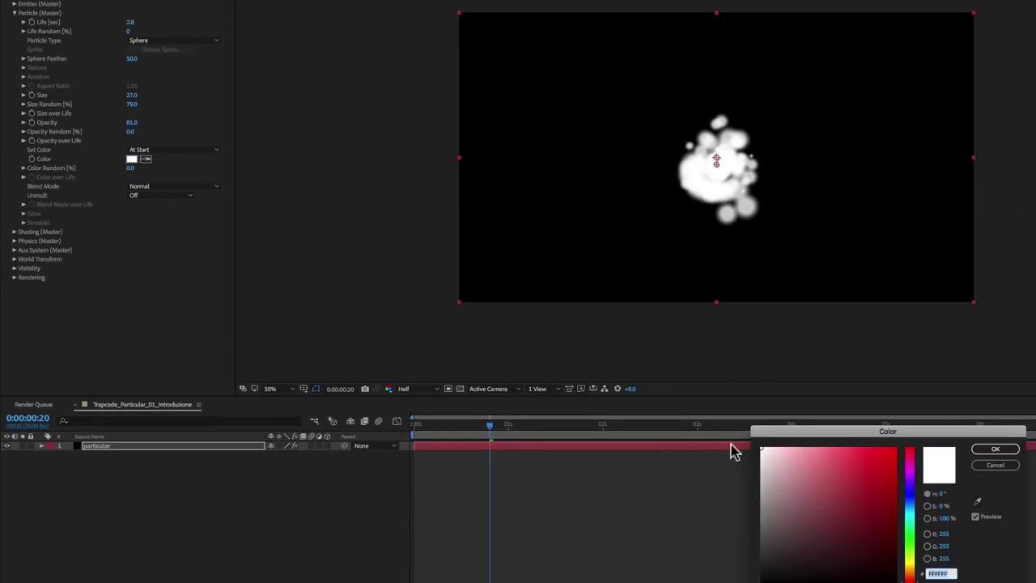
mouse_move(809, 482)
left_mouse_down()
mouse_move(825, 502)
mouse_move(867, 464)
left_mouse_up()
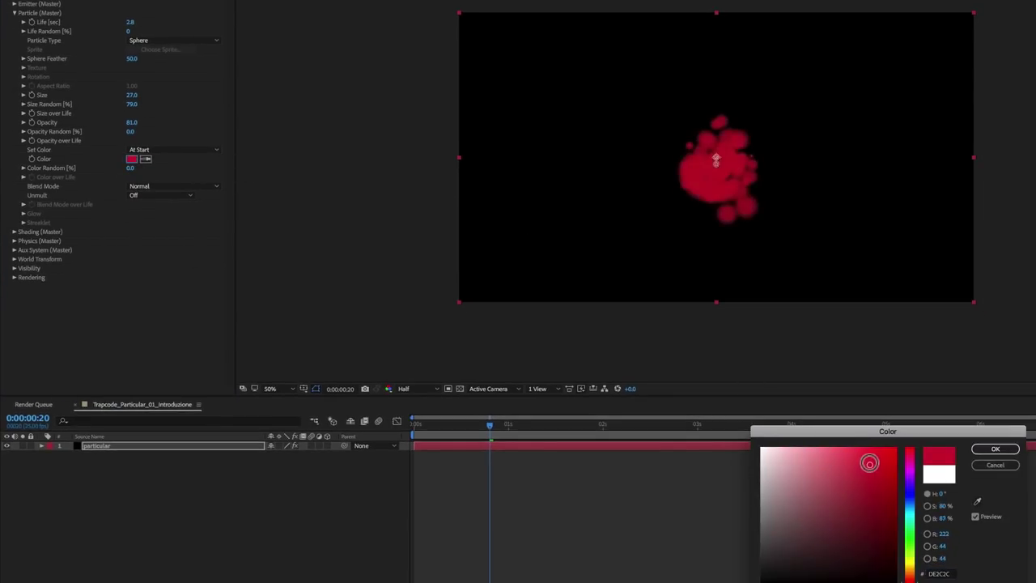
left_click(994, 449)
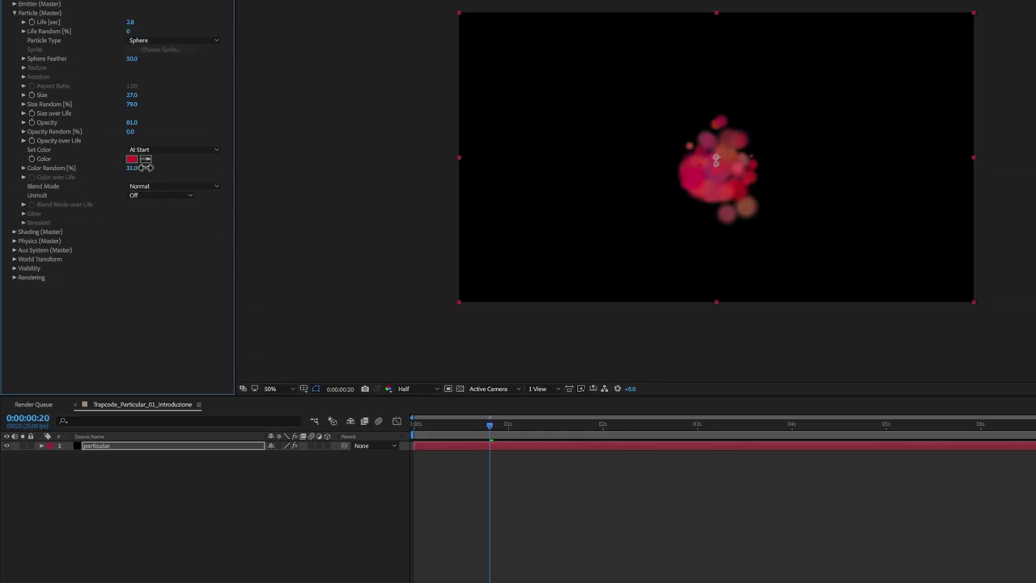
left_click_drag(153, 165, 205, 167)
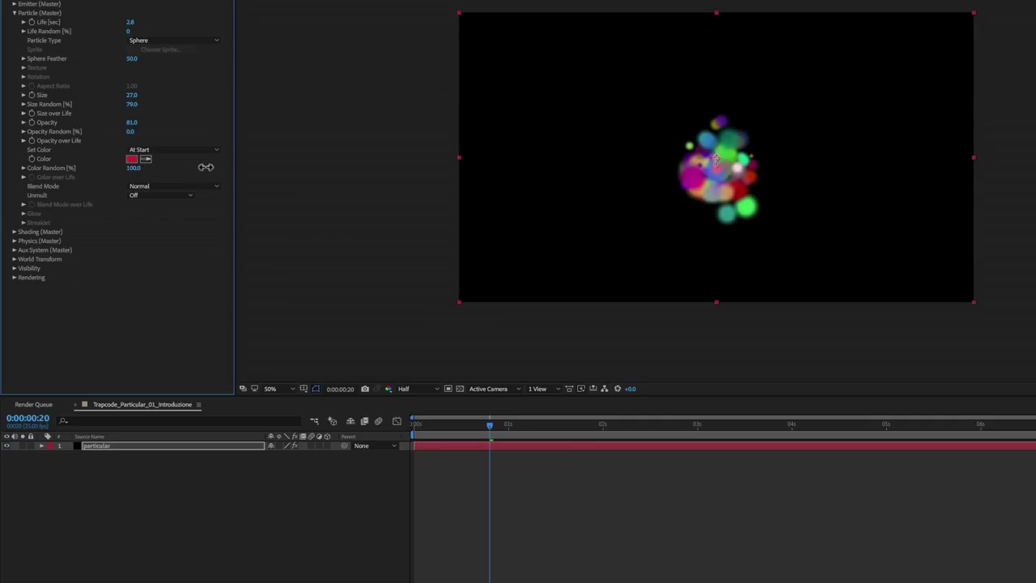
left_click_drag(523, 427, 735, 446)
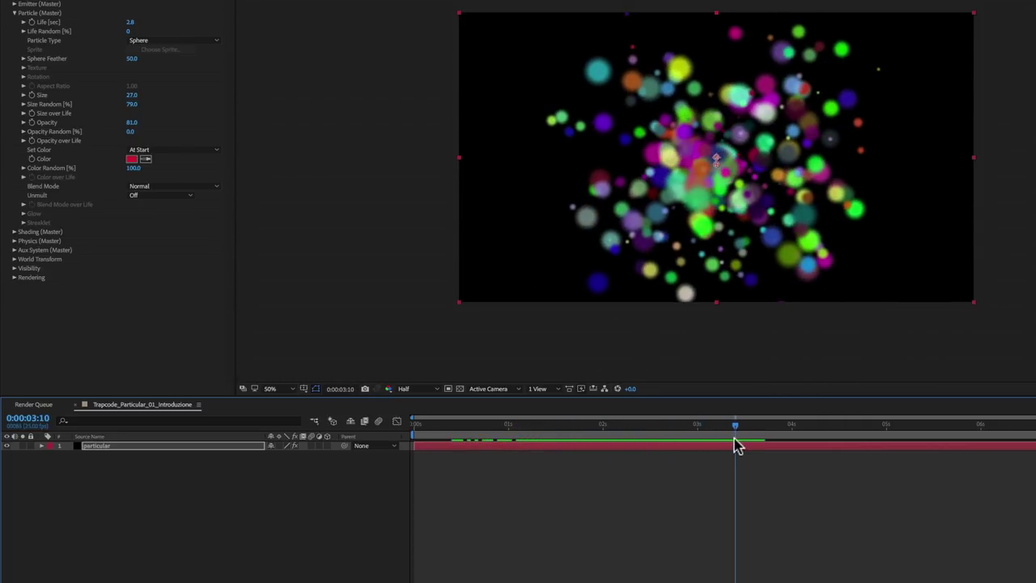
left_click_drag(132, 167, 69, 167)
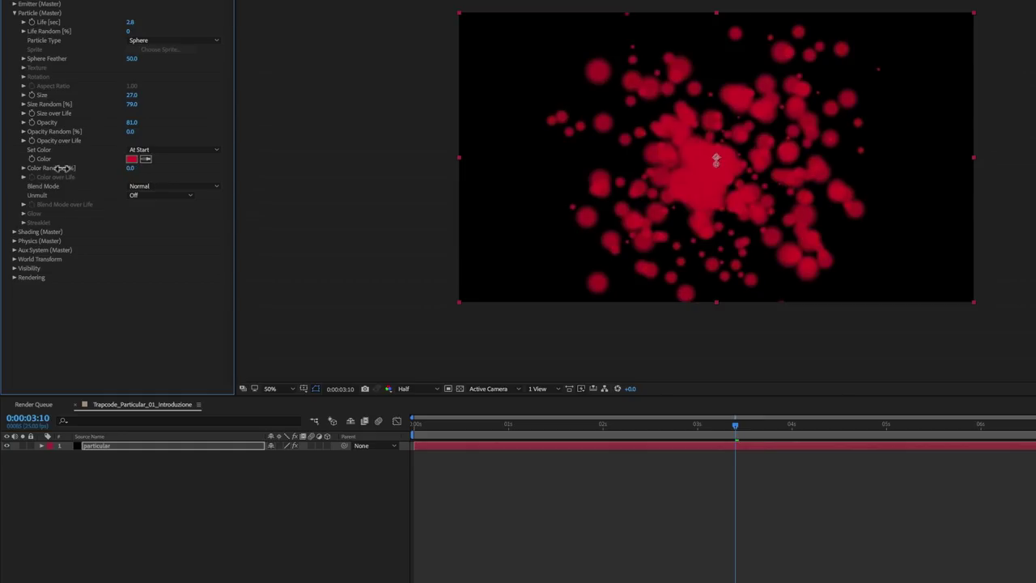
Change Set Color to Over Life and apply the white-to-black Color Ramp preset.
left_click(23, 176)
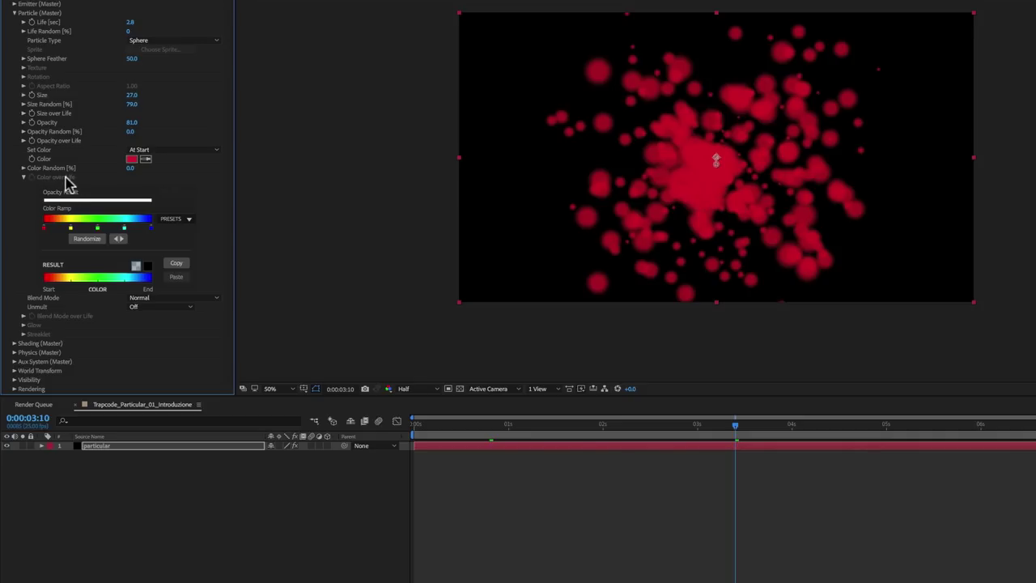
left_click(173, 152)
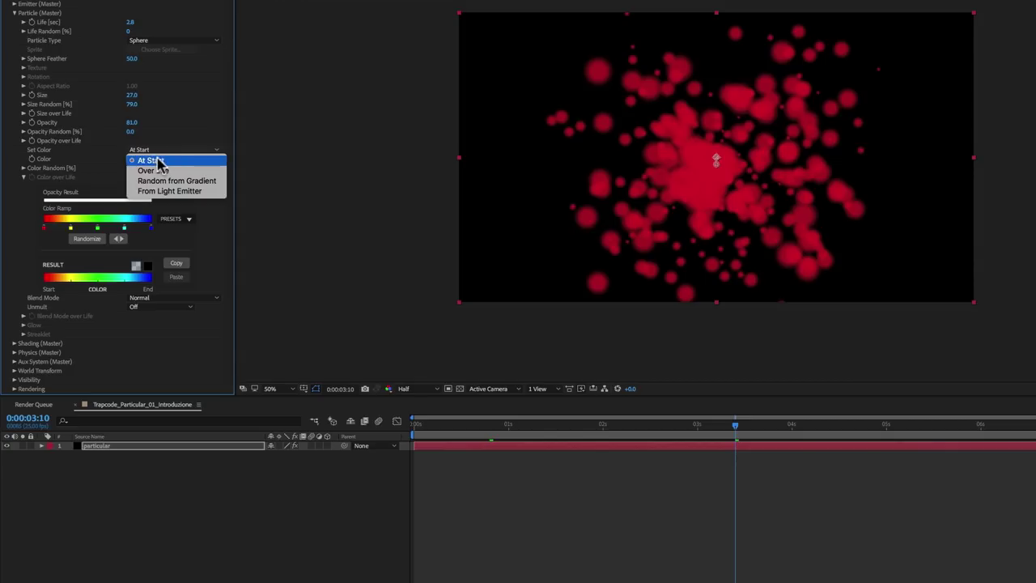
left_click(162, 171)
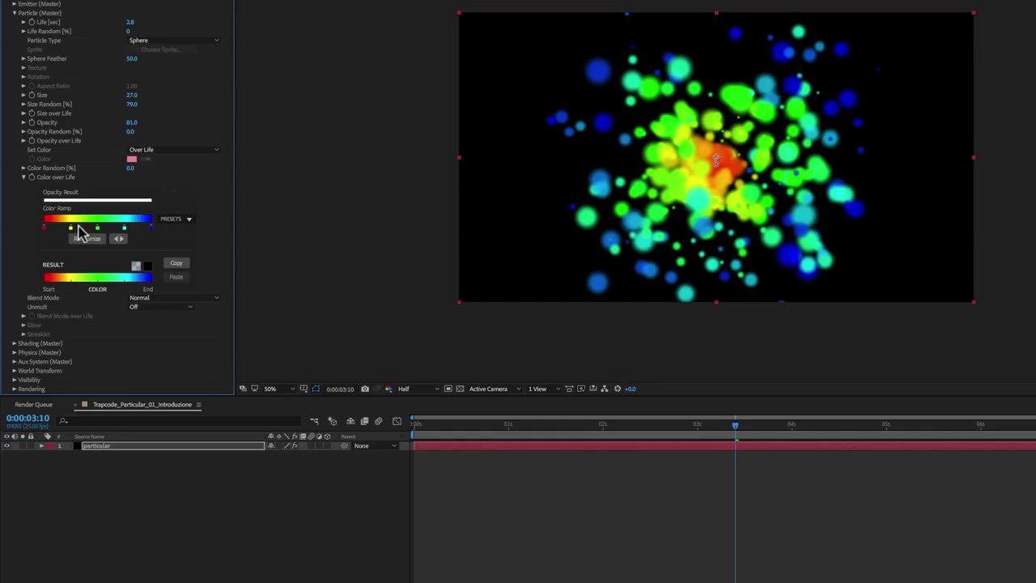
left_click(180, 219)
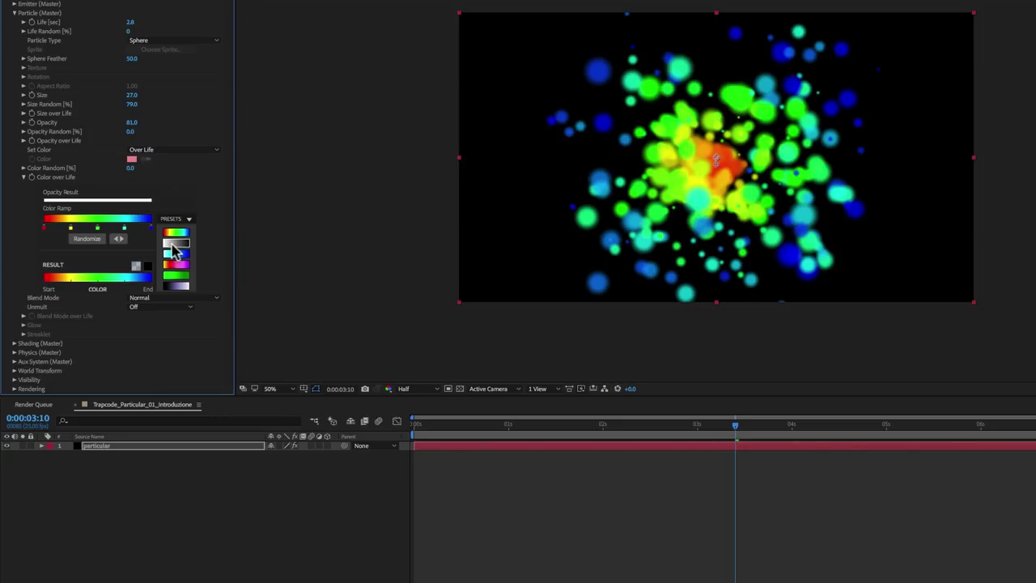
left_click(171, 244)
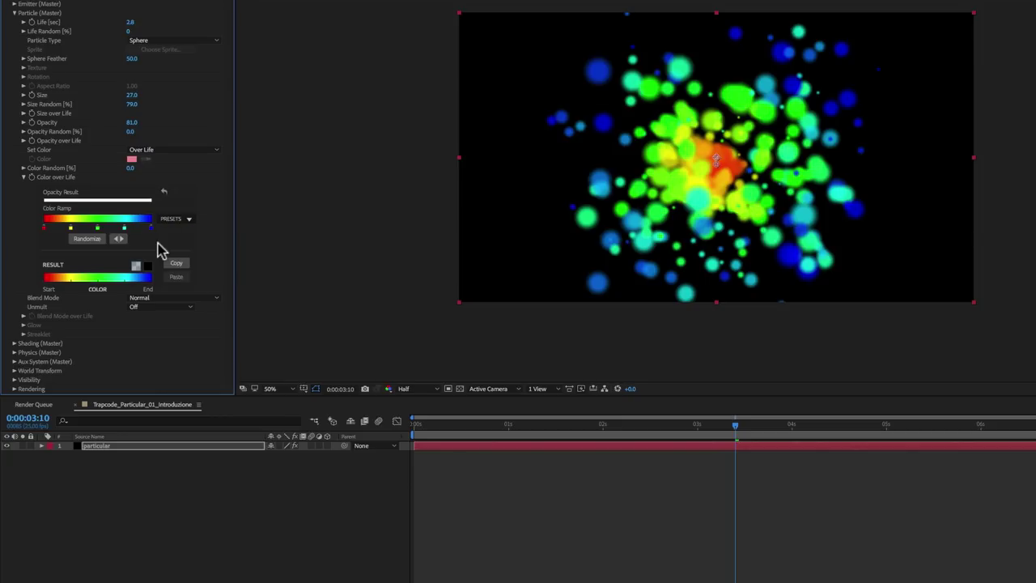
Recolour the ramp from red at the start to blue (2610E0) at the end, then play it back.
double_click(45, 229)
left_click(832, 468)
left_click_drag(832, 468, 874, 462)
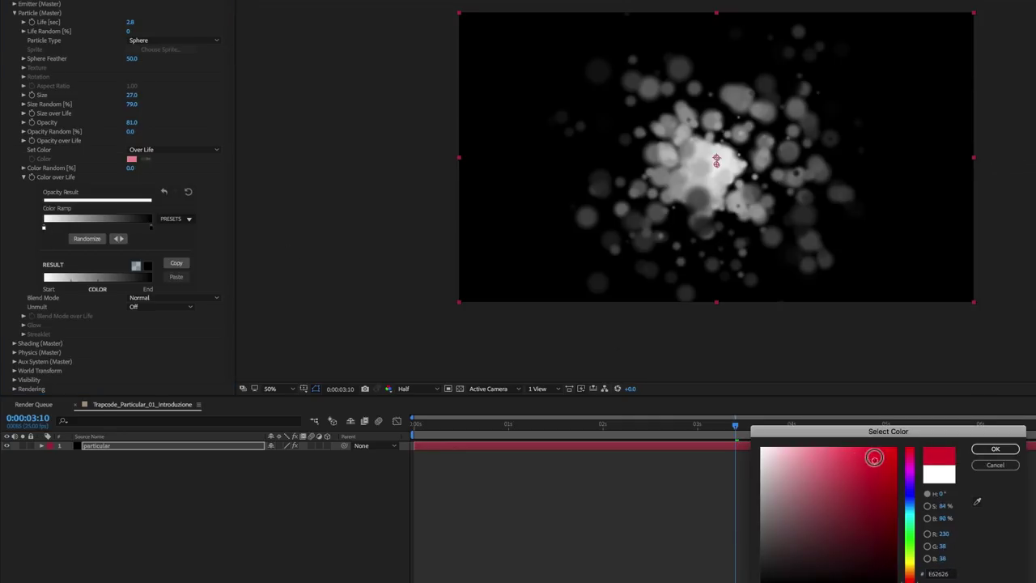
left_click(994, 450)
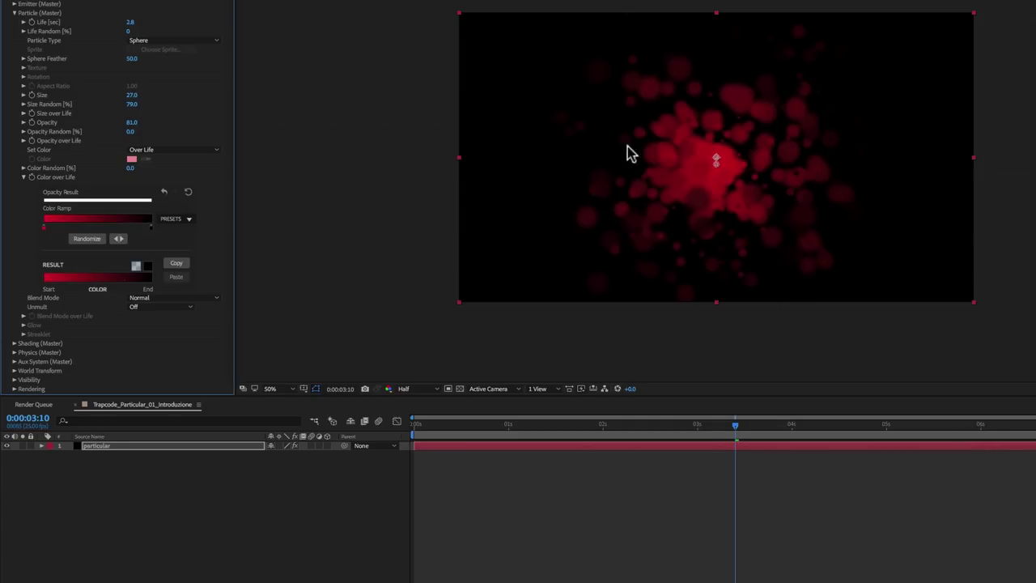
double_click(151, 228)
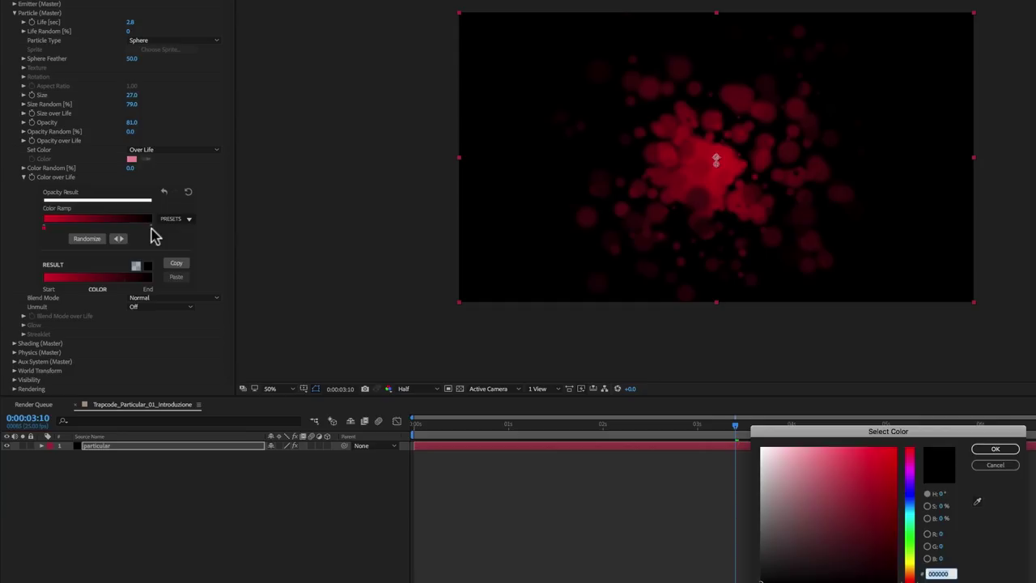
left_click(911, 490)
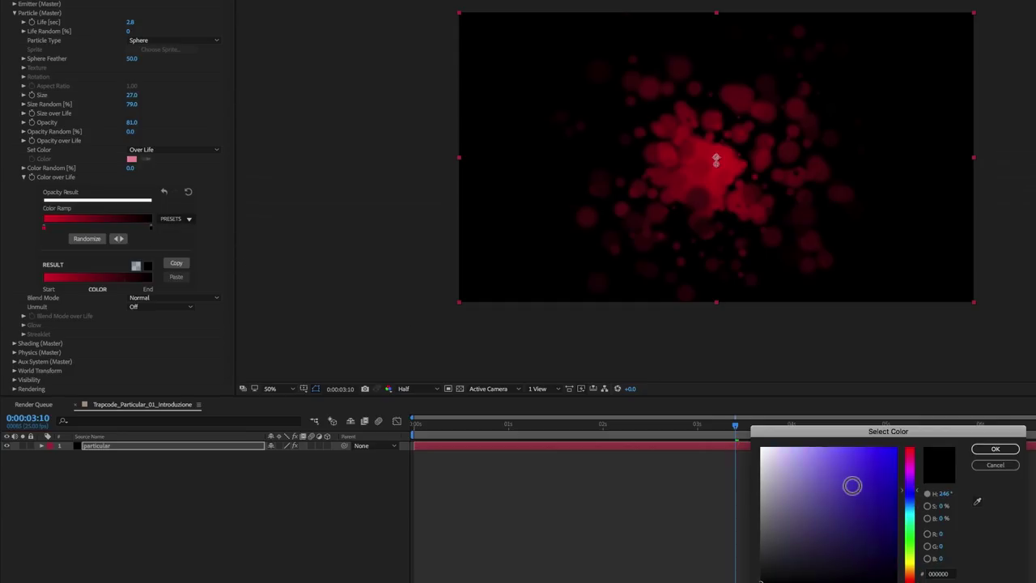
left_click_drag(852, 487, 887, 464)
left_click(993, 450)
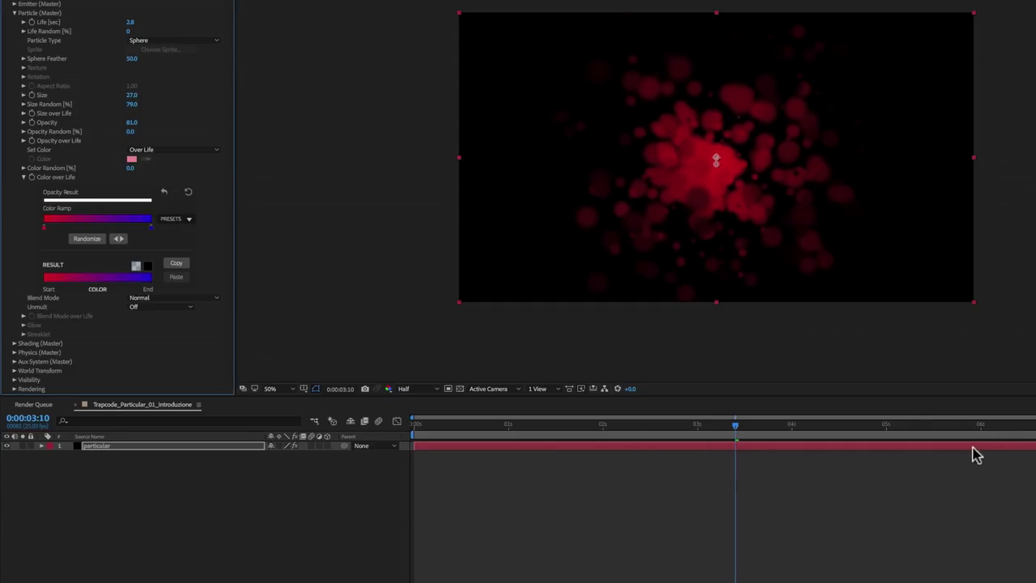
key("space")
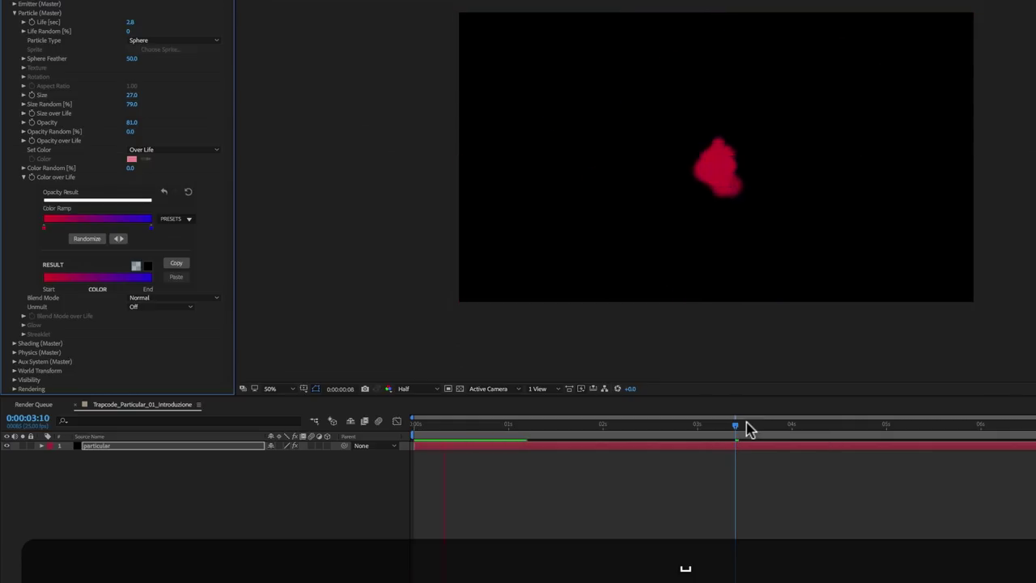